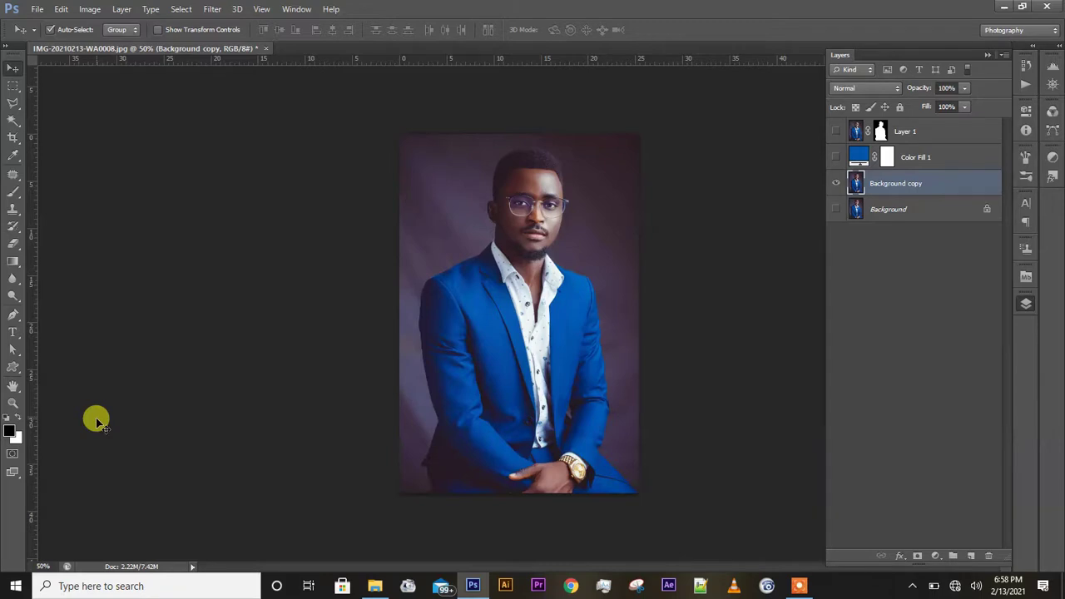
# Swap the foreground and background colours repeatedly, ending with white as foreground and black as background
pyautogui.press('x')
pyautogui.press('x')
pyautogui.press('x')
pyautogui.press('x')
pyautogui.click(18, 422)
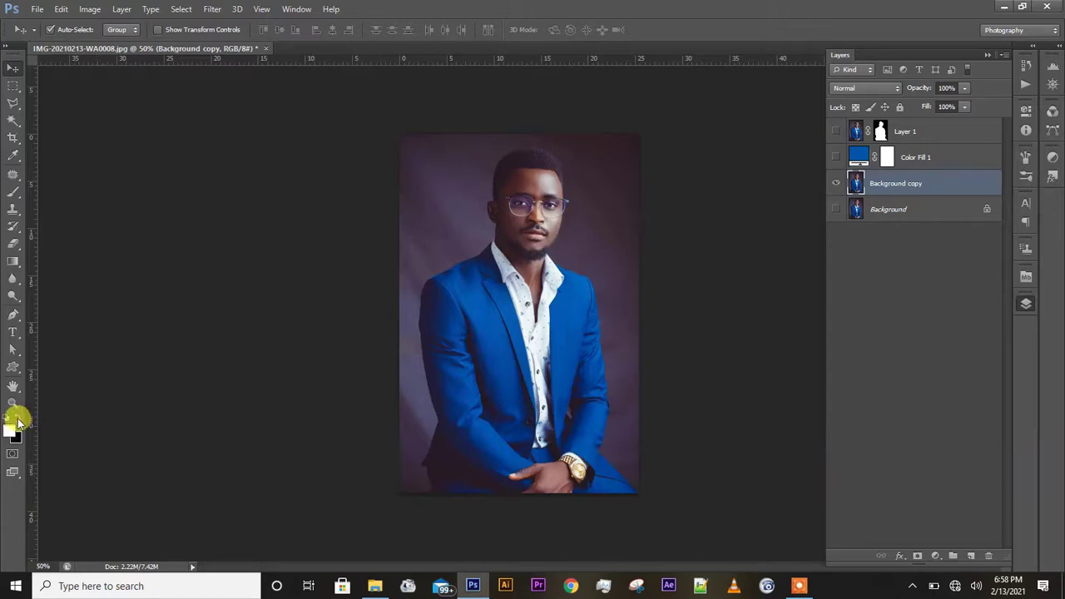
pyautogui.click(18, 421)
pyautogui.click(18, 422)
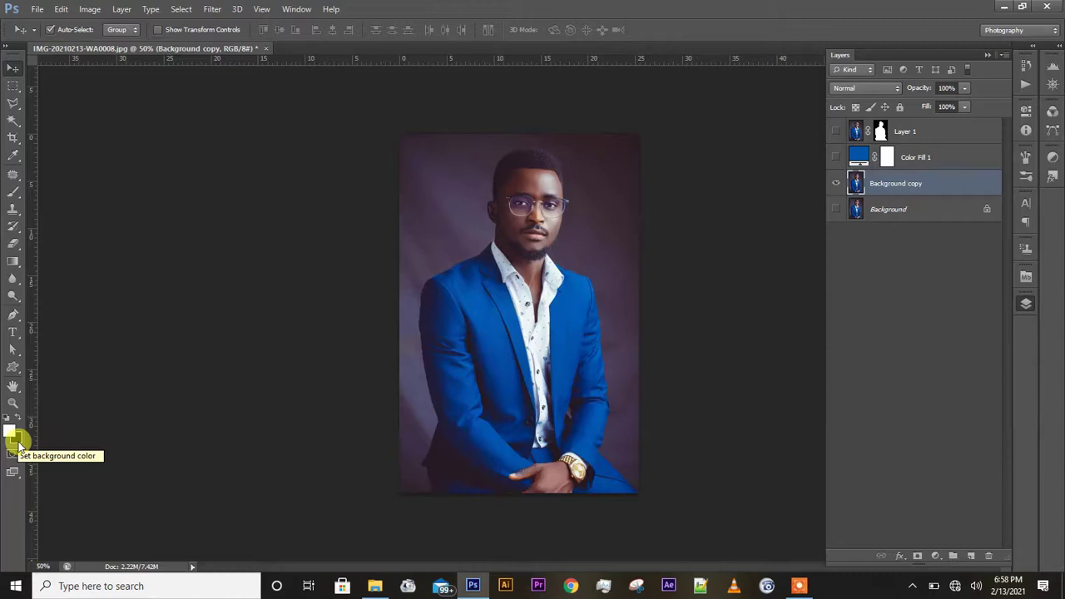
# Set the background colour to yellow (fff600) and the foreground colour to red (f92727)
pyautogui.click(12, 441)
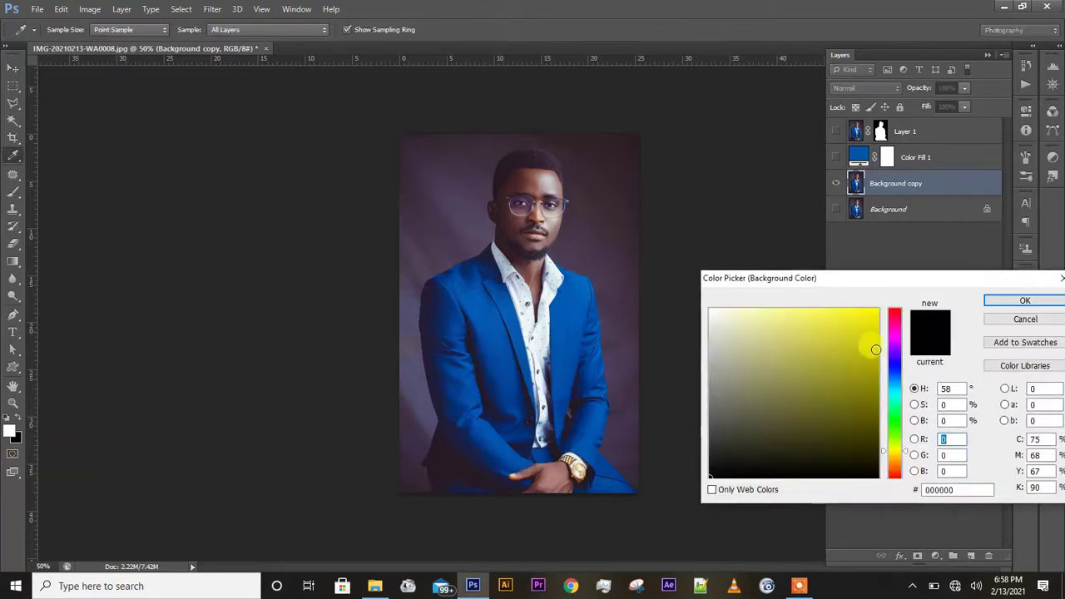
pyautogui.click(878, 320)
pyautogui.click(994, 300)
pyautogui.press('v')
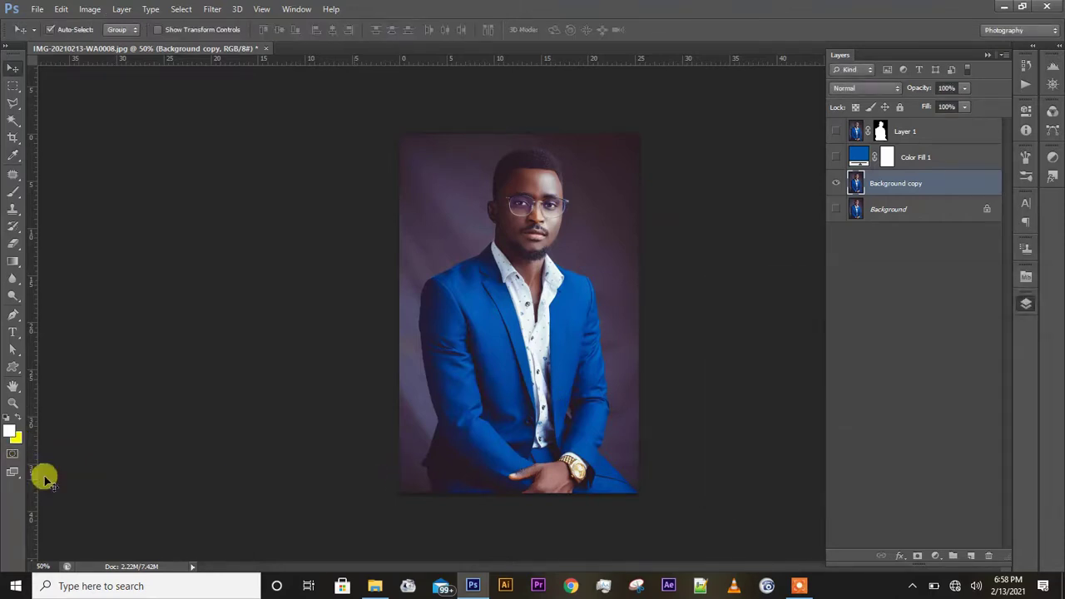
pyautogui.click(9, 430)
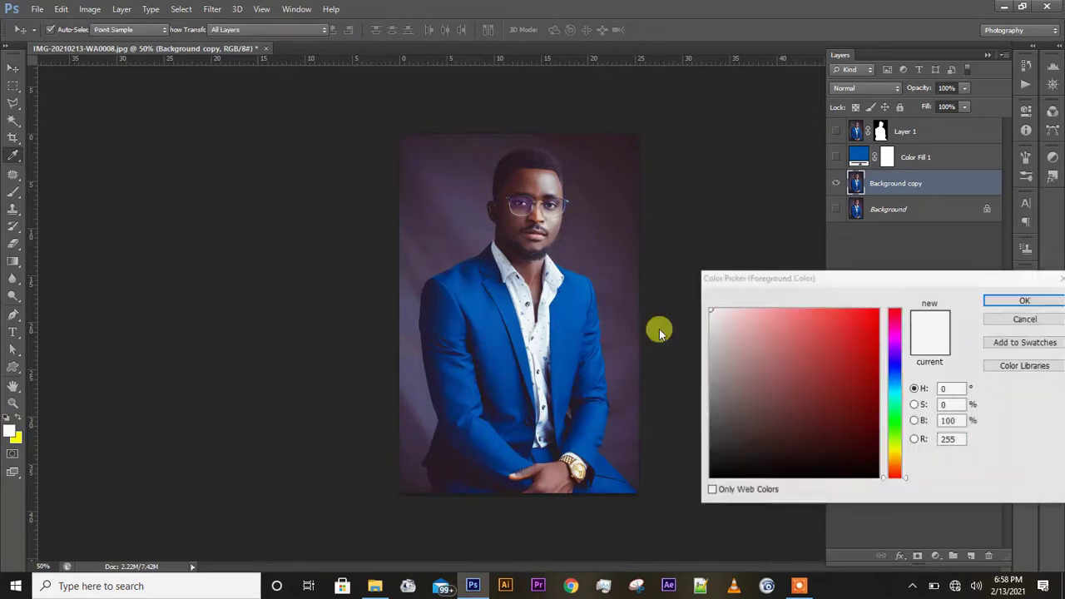
pyautogui.click(851, 312)
pyautogui.click(1008, 299)
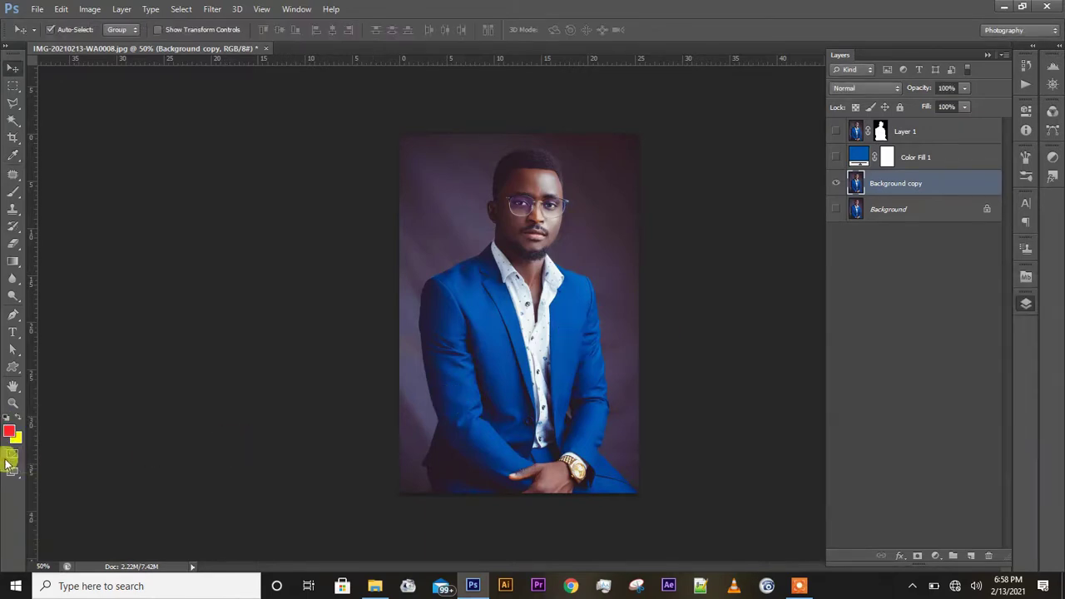
# Set the foreground colour back to white and the background colour back to black
pyautogui.click(9, 433)
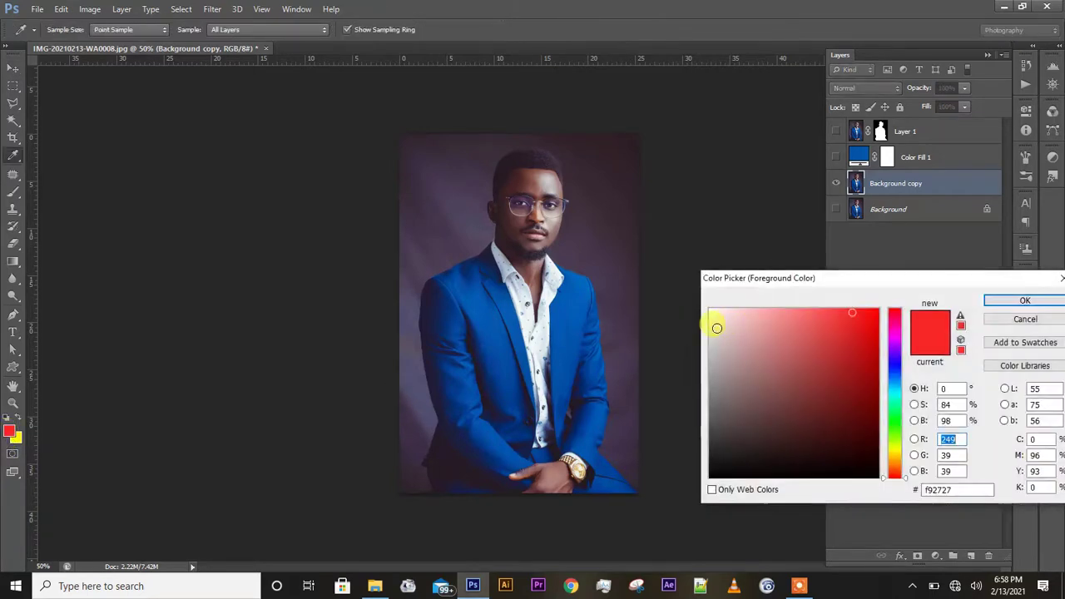
pyautogui.click(712, 312)
pyautogui.press('Return')
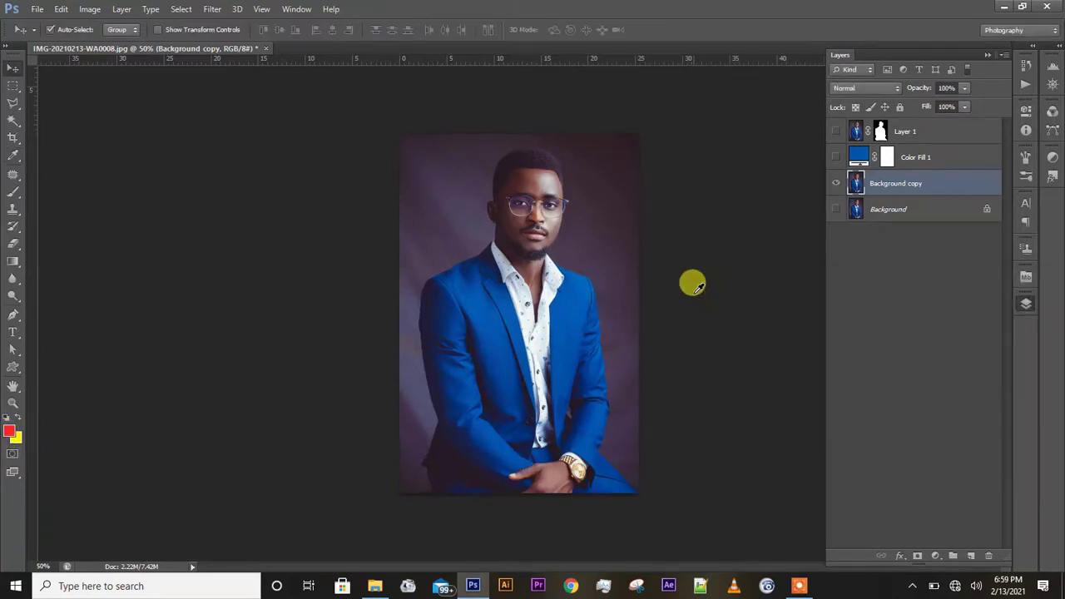
pyautogui.click(18, 439)
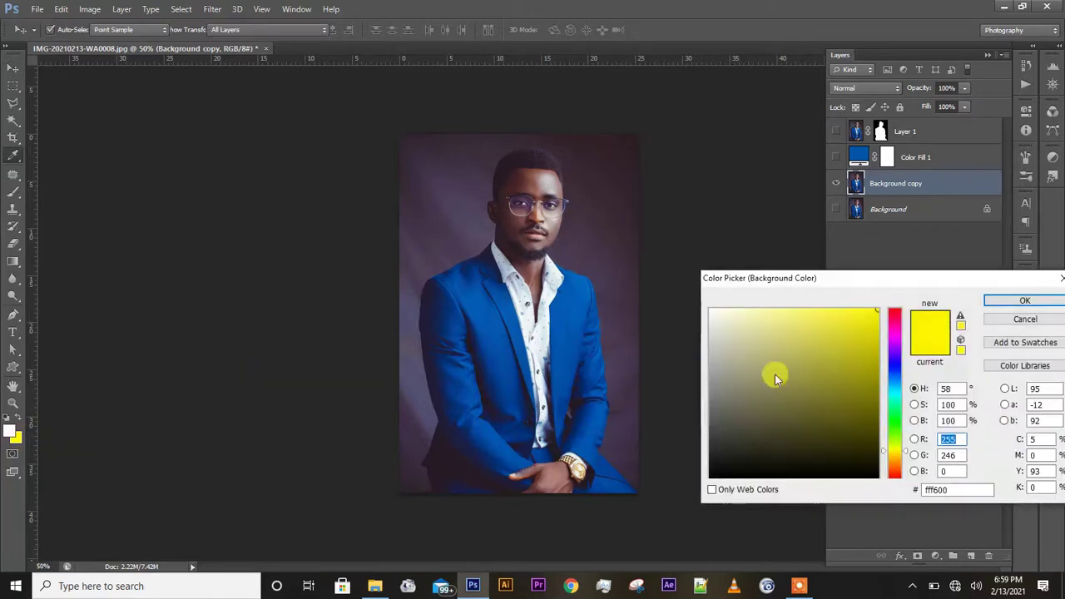
pyautogui.moveTo(806, 413); pyautogui.dragTo(871, 460)
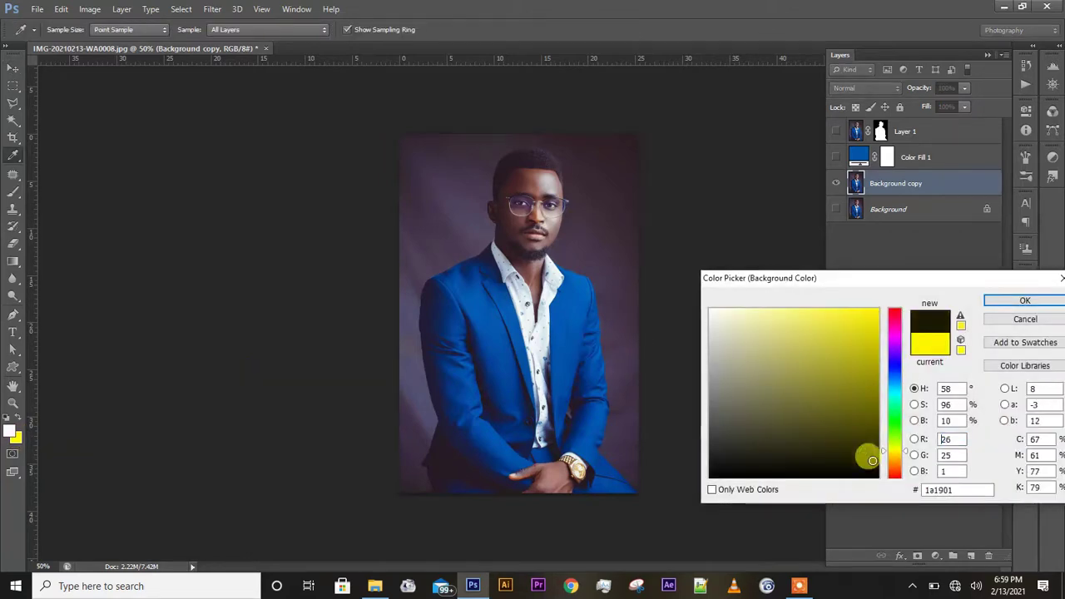
pyautogui.click(1003, 300)
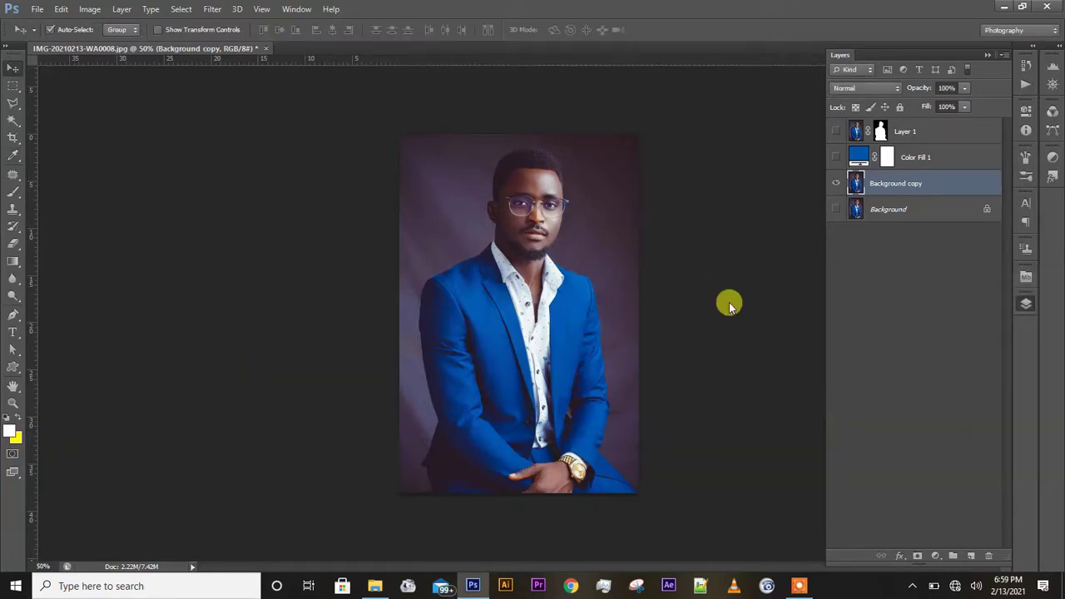
# Select the Background copy layer and add a white layer mask to it
pyautogui.click(271, 332)
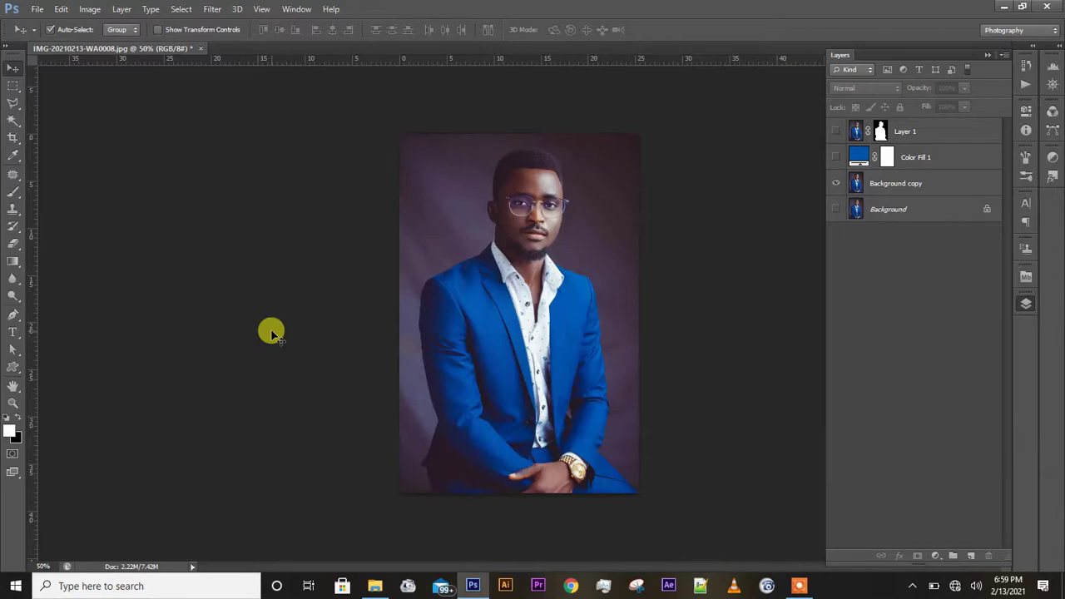
pyautogui.click(439, 302)
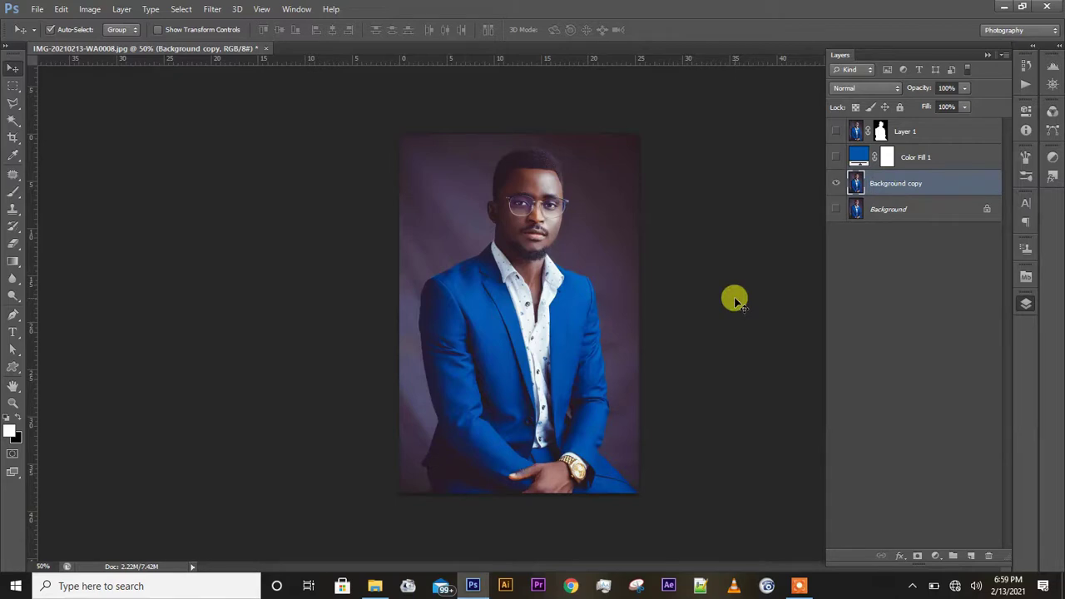
pyautogui.click(916, 556)
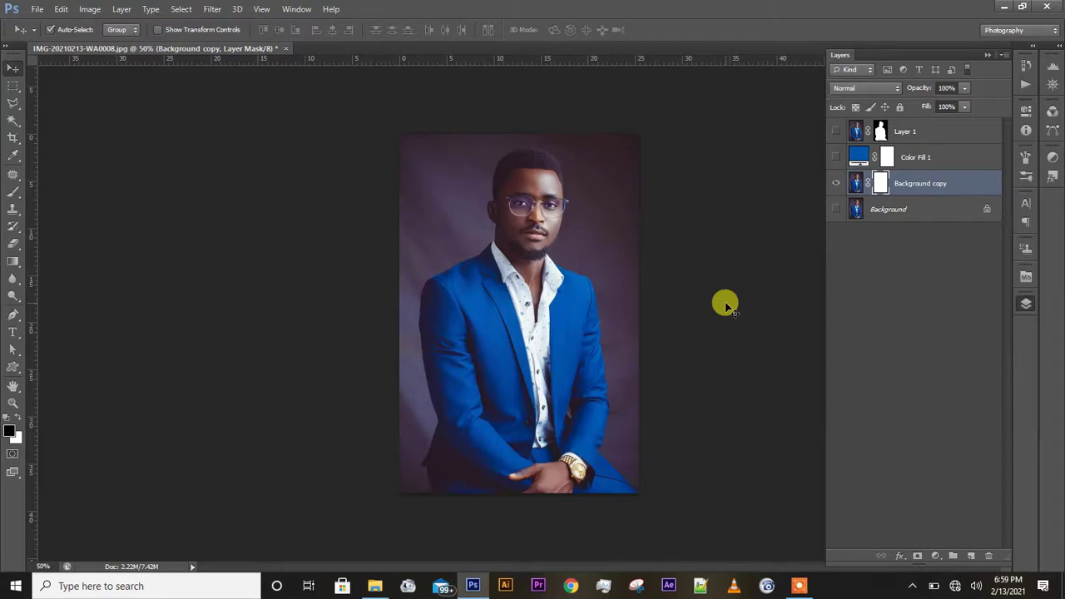
# Set up the Brush tool with a size of 308 px and a hardness of 100%
pyautogui.click(13, 192)
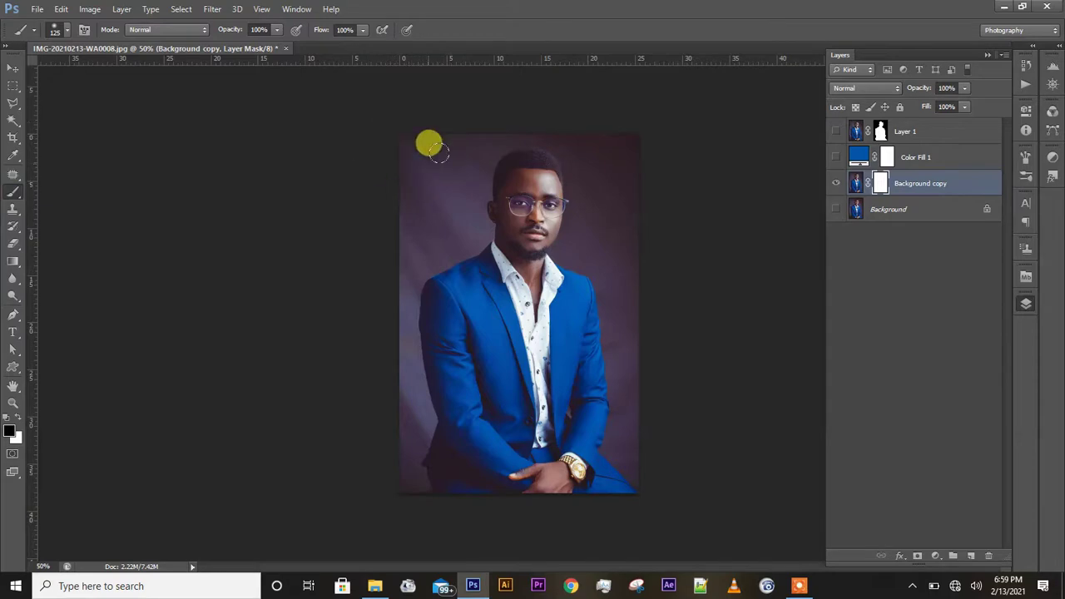
pyautogui.rightClick(434, 208)
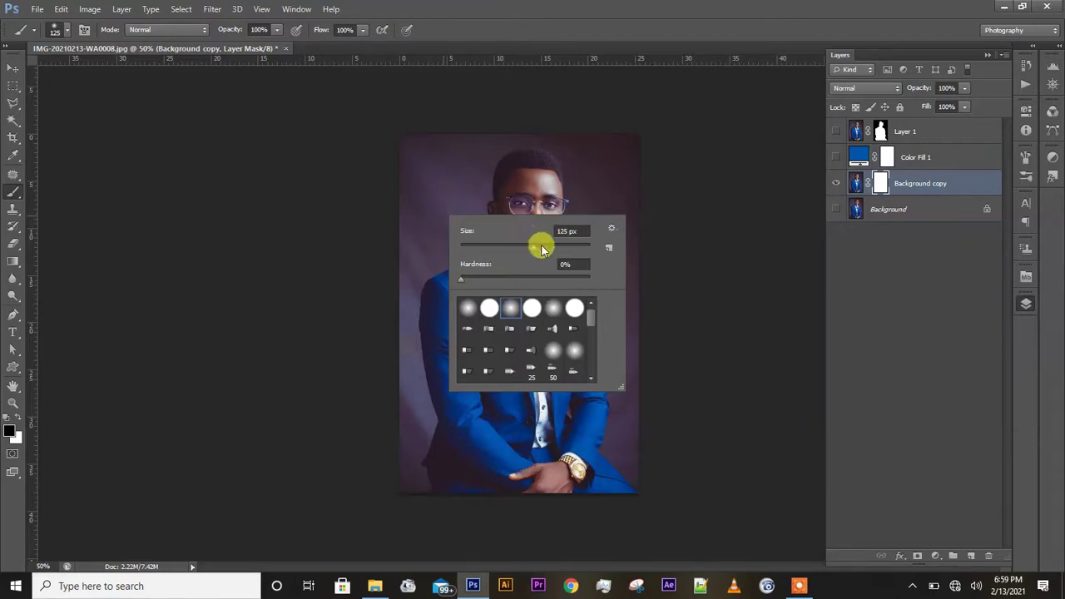
pyautogui.moveTo(541, 249); pyautogui.dragTo(564, 246)
pyautogui.moveTo(505, 234); pyautogui.dragTo(573, 241)
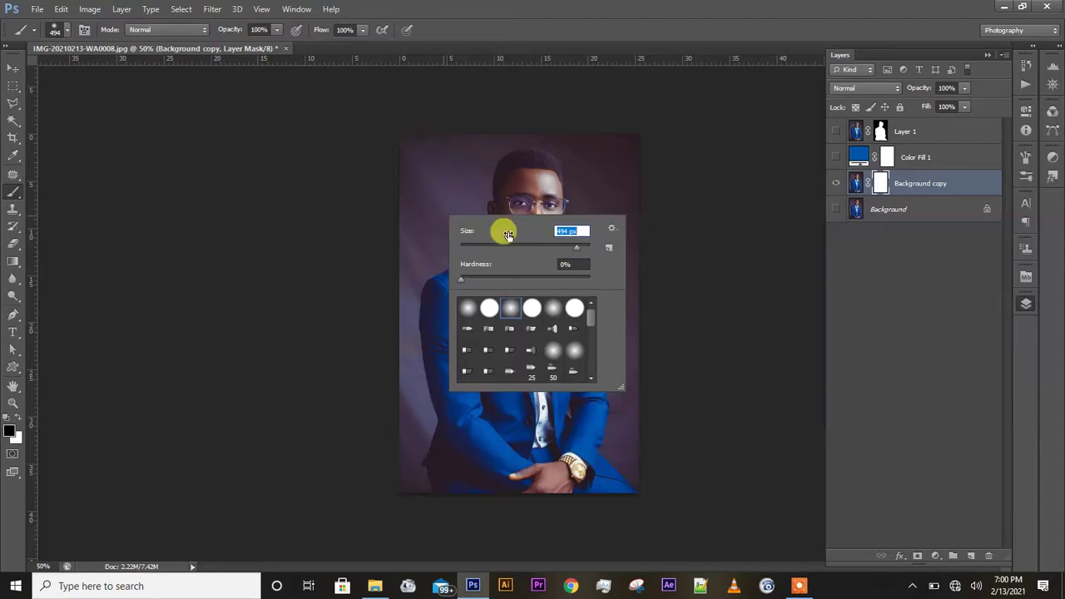
pyautogui.moveTo(496, 245); pyautogui.dragTo(564, 246)
pyautogui.moveTo(470, 279); pyautogui.dragTo(590, 283)
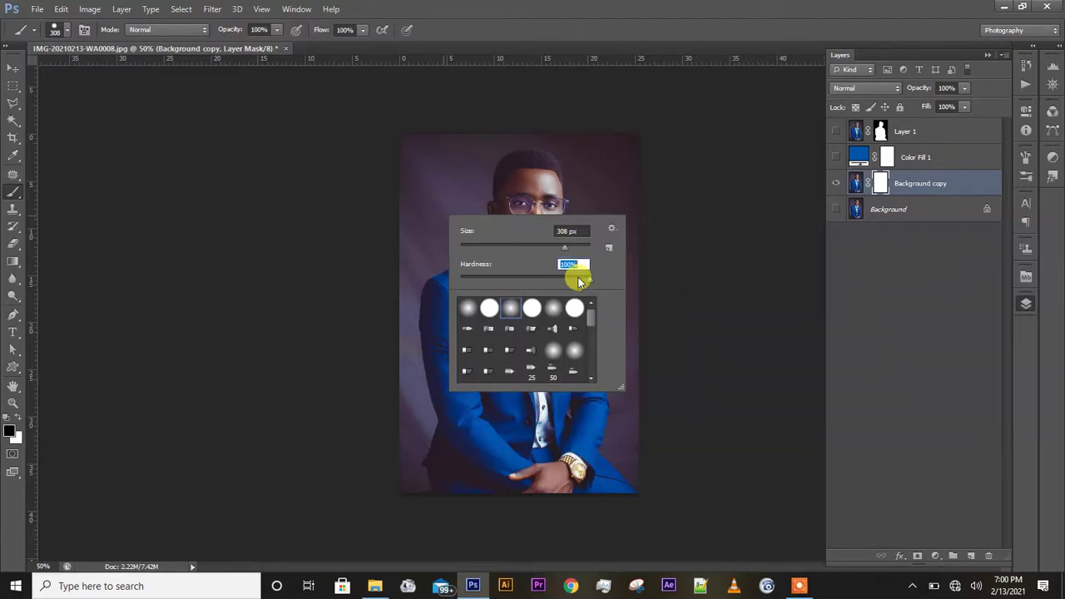
pyautogui.moveTo(578, 281)
pyautogui.mouseDown()
pyautogui.moveTo(455, 283)
pyautogui.moveTo(599, 280)
pyautogui.moveTo(576, 283)
pyautogui.mouseUp()
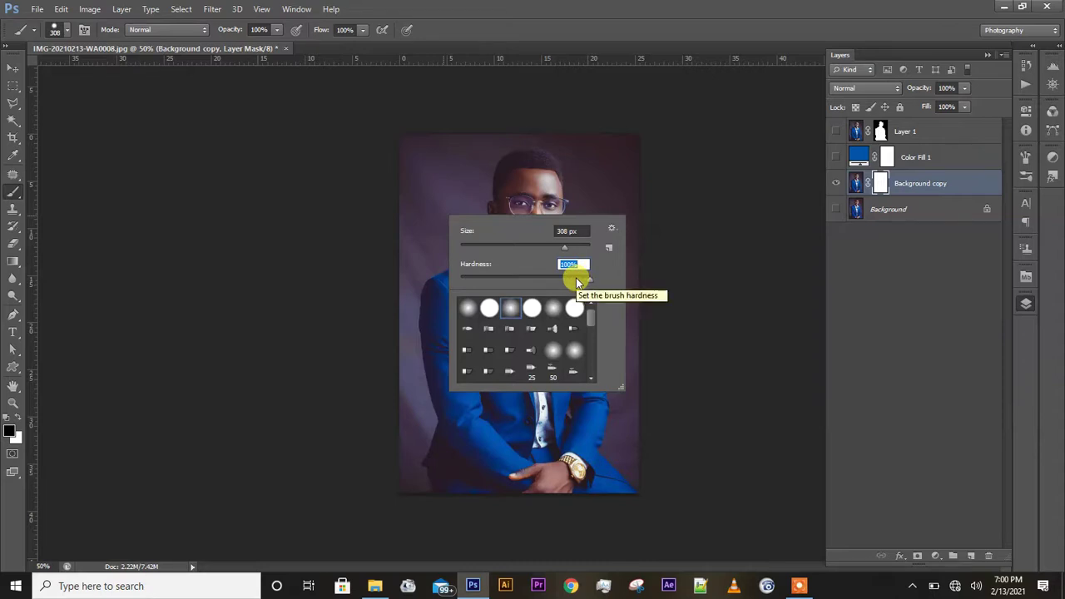
pyautogui.click(618, 19)
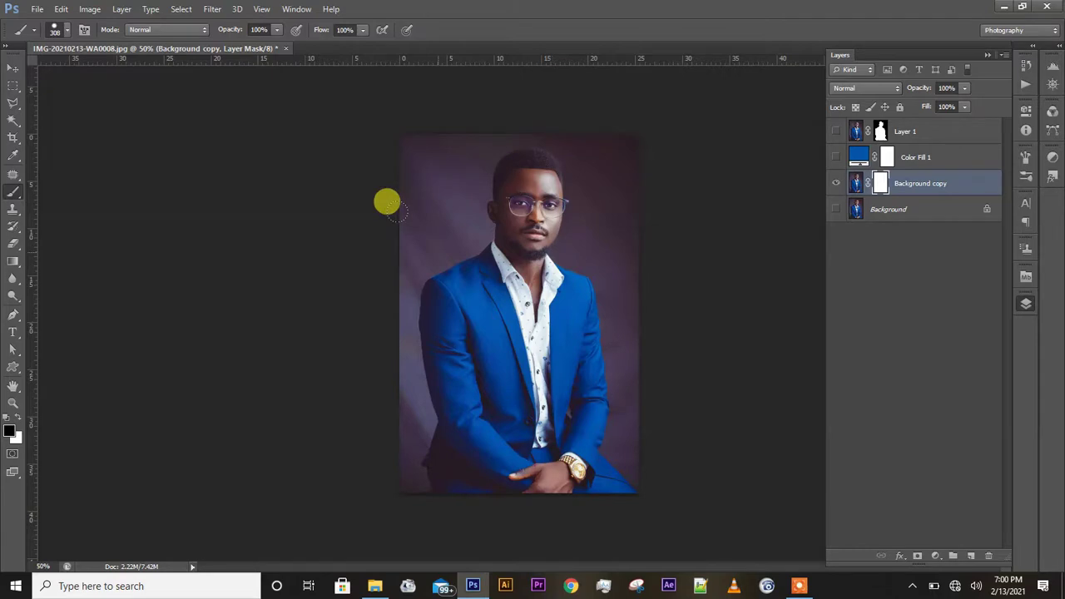
# Paint two hard-edged black spots on the mask, beside the face and on the chest, and undo both
pyautogui.click(416, 187)
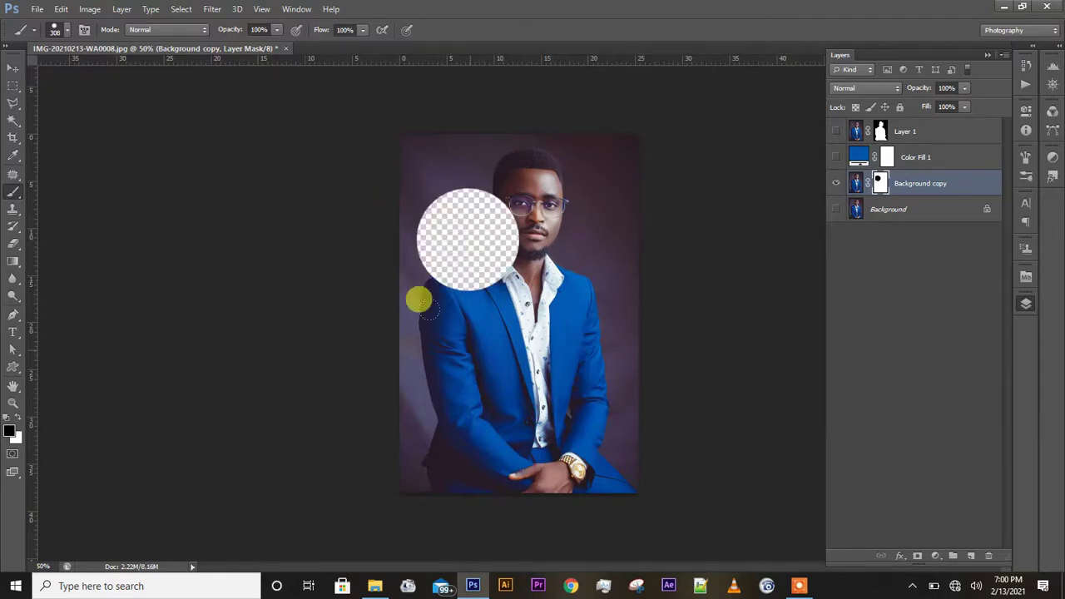
pyautogui.click(534, 327)
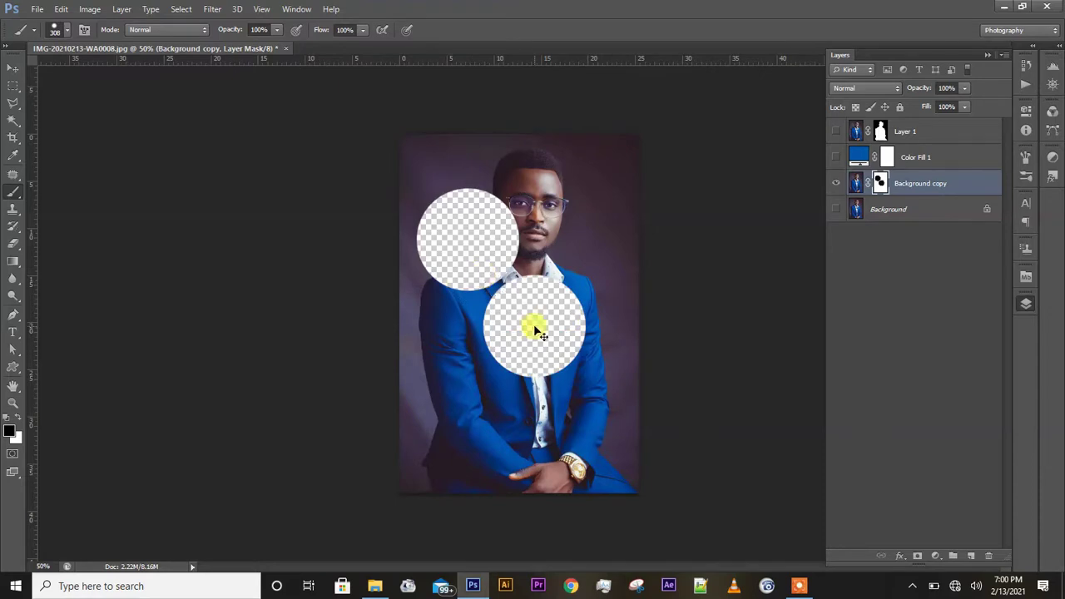
pyautogui.hotkey('ctrl', 'alt', 'z')
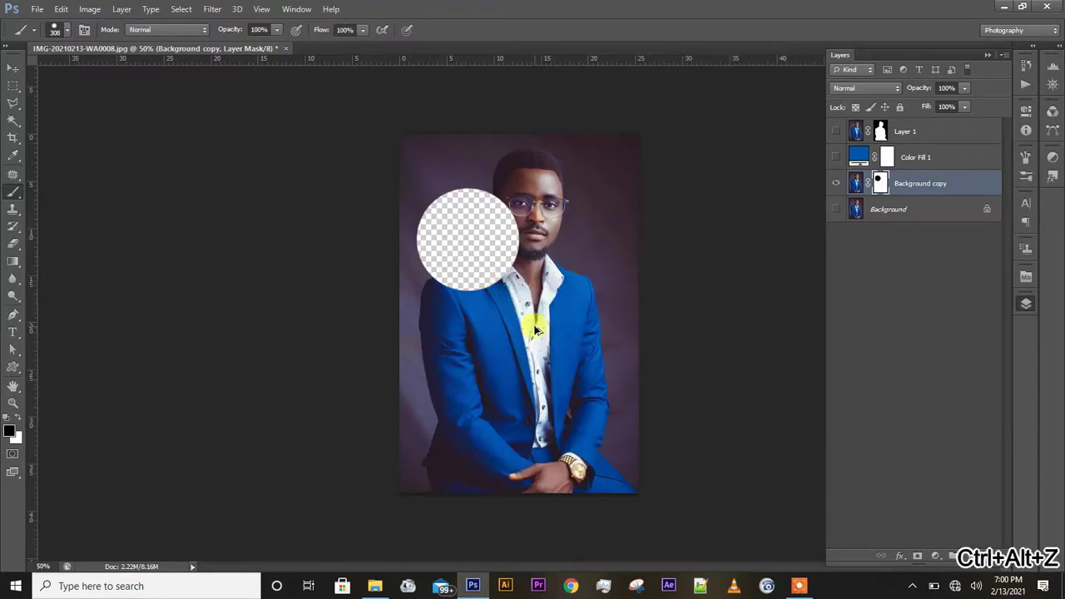
pyautogui.hotkey('ctrl', 'alt', 'z')
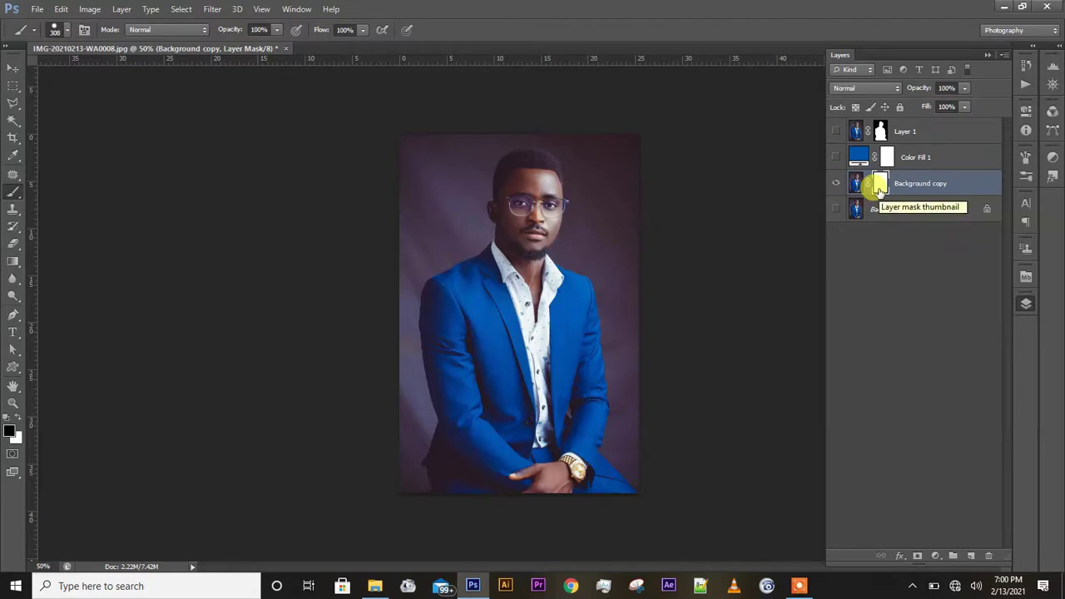
# Switch to the soft round brush preset, try 100% hardness, and set the hardness to 0%
pyautogui.rightClick(468, 194)
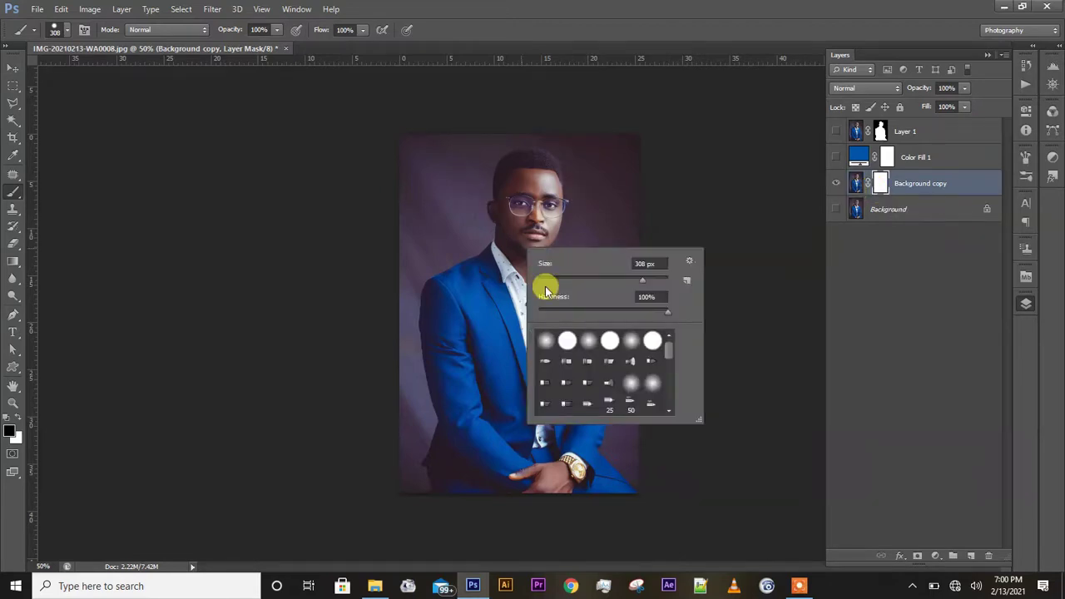
pyautogui.click(587, 341)
pyautogui.click(649, 21)
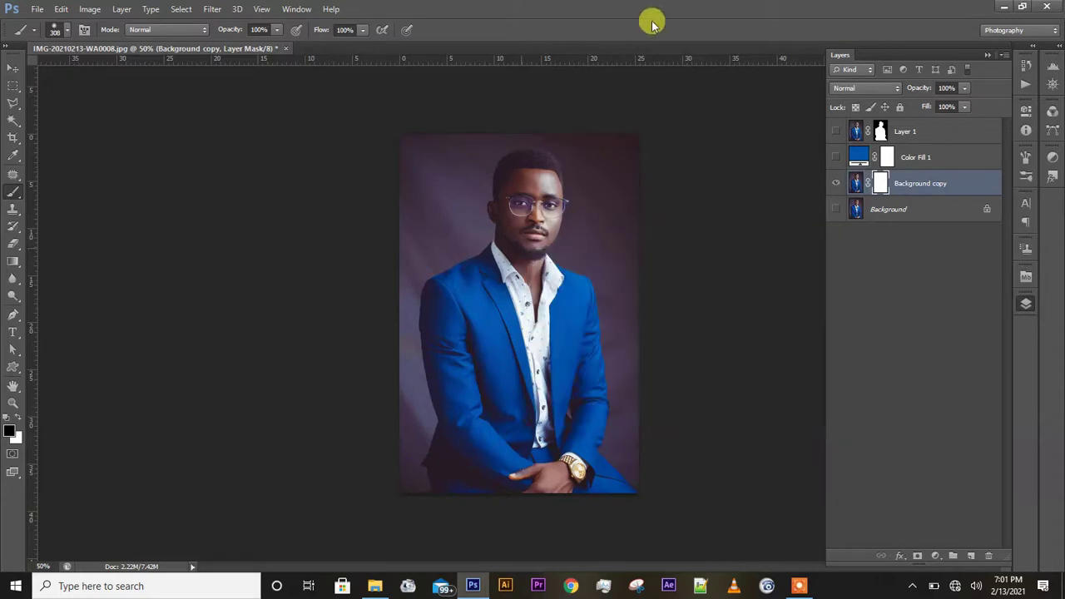
pyautogui.rightClick(431, 186)
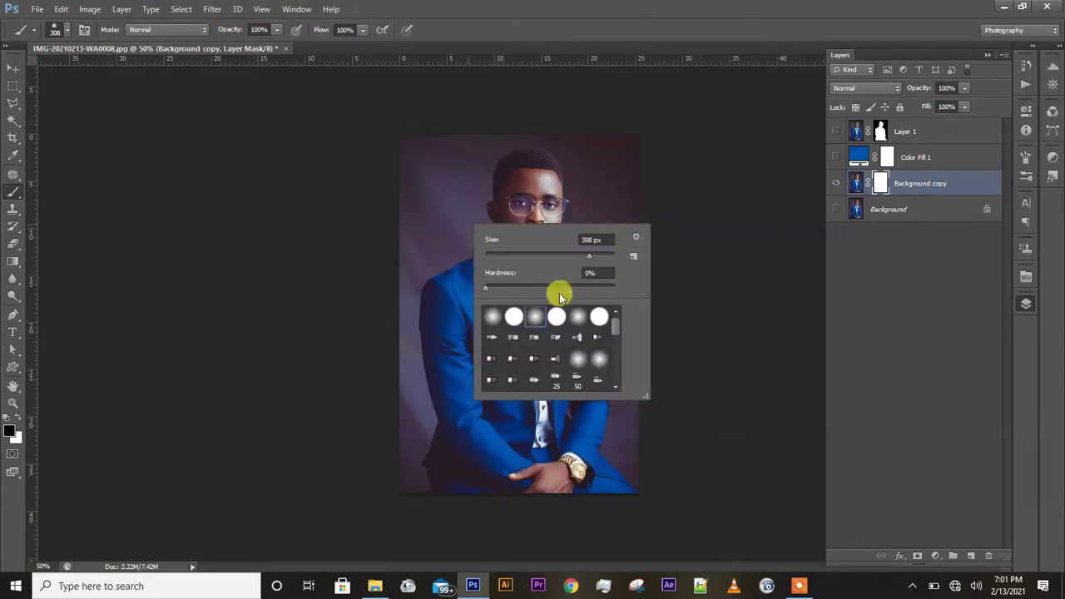
pyautogui.moveTo(559, 288); pyautogui.dragTo(625, 286)
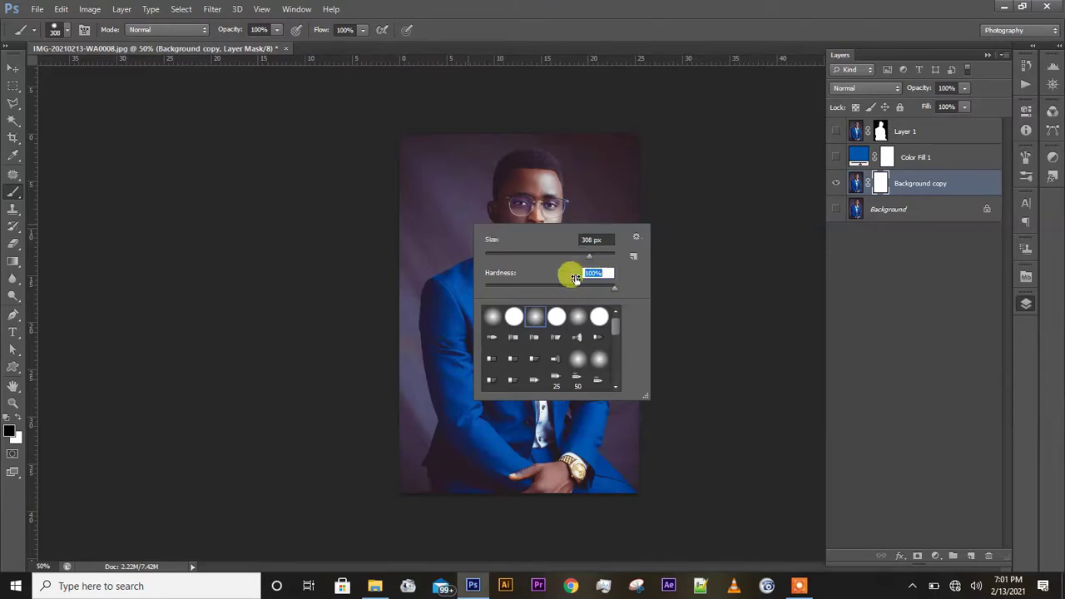
pyautogui.moveTo(511, 282); pyautogui.dragTo(481, 287)
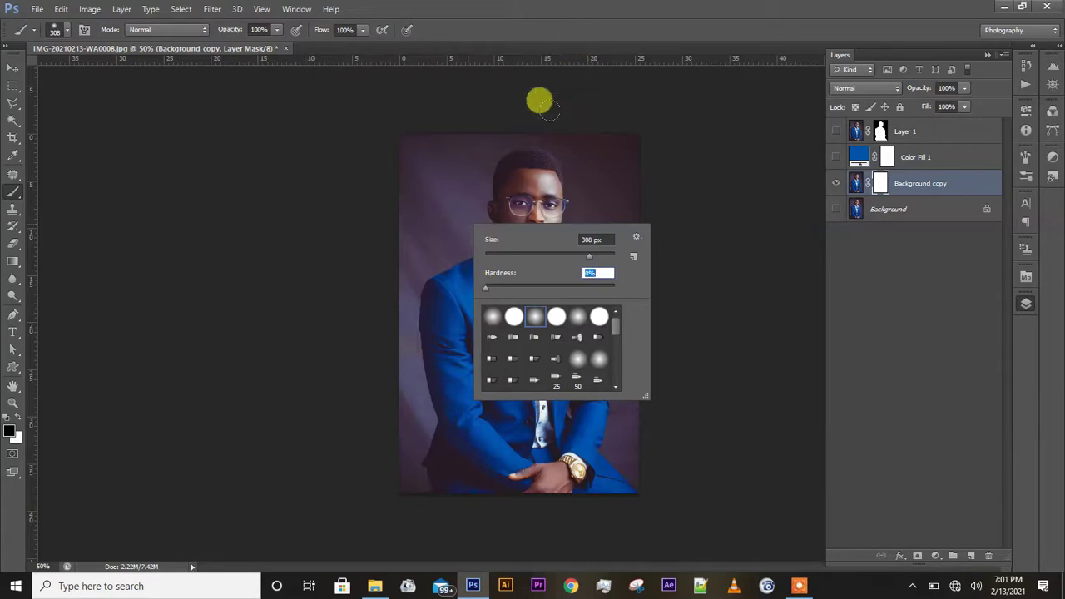
pyautogui.press('Return')
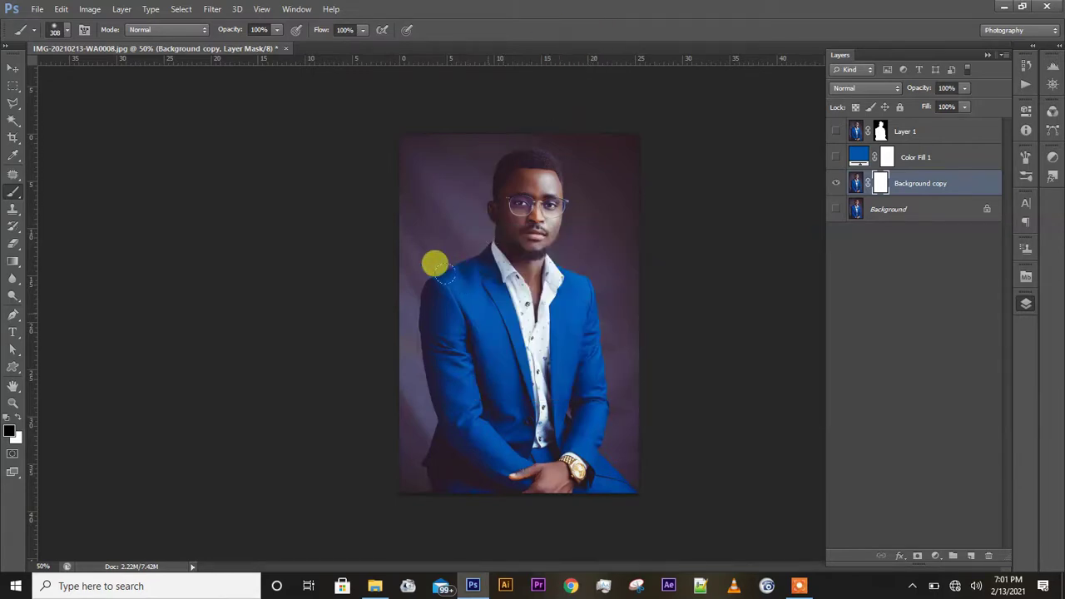
# Paint three soft black spots on the mask over both shoulders and near the wristwatch, and undo them all
pyautogui.click(429, 251)
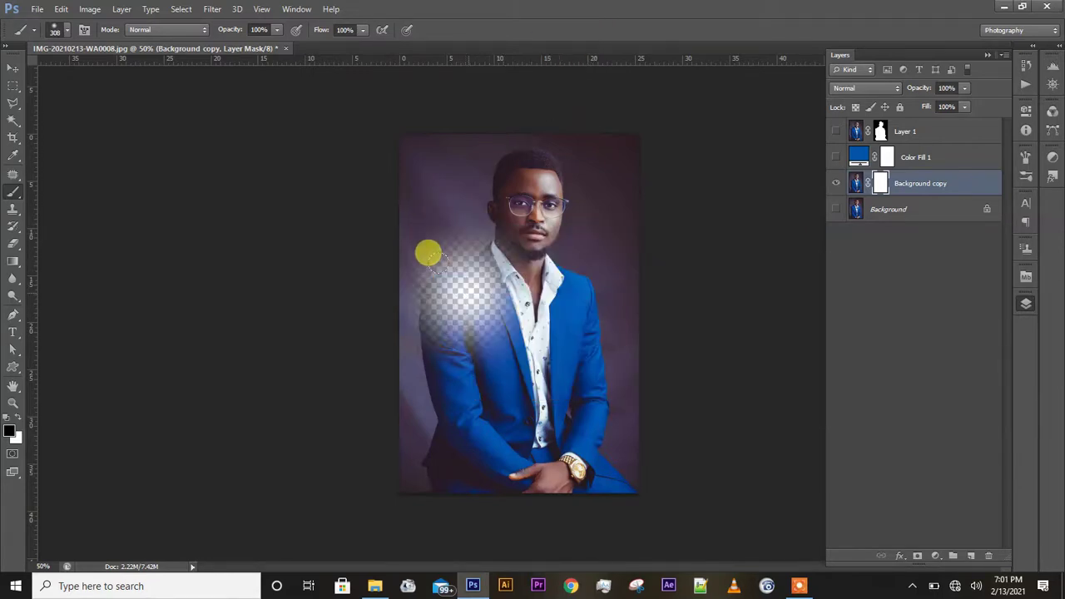
pyautogui.click(554, 395)
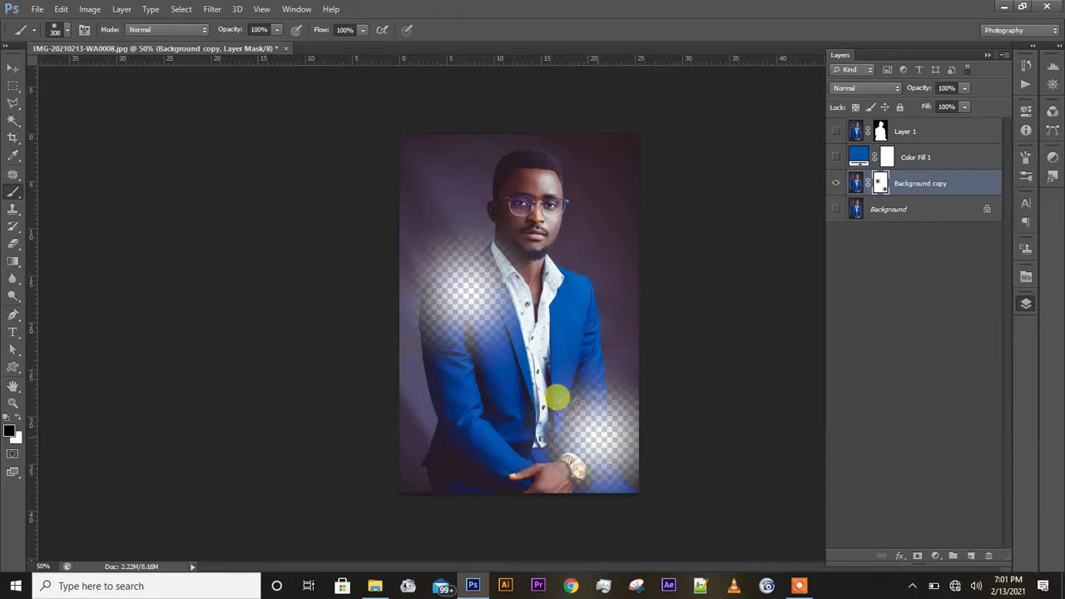
pyautogui.click(541, 268)
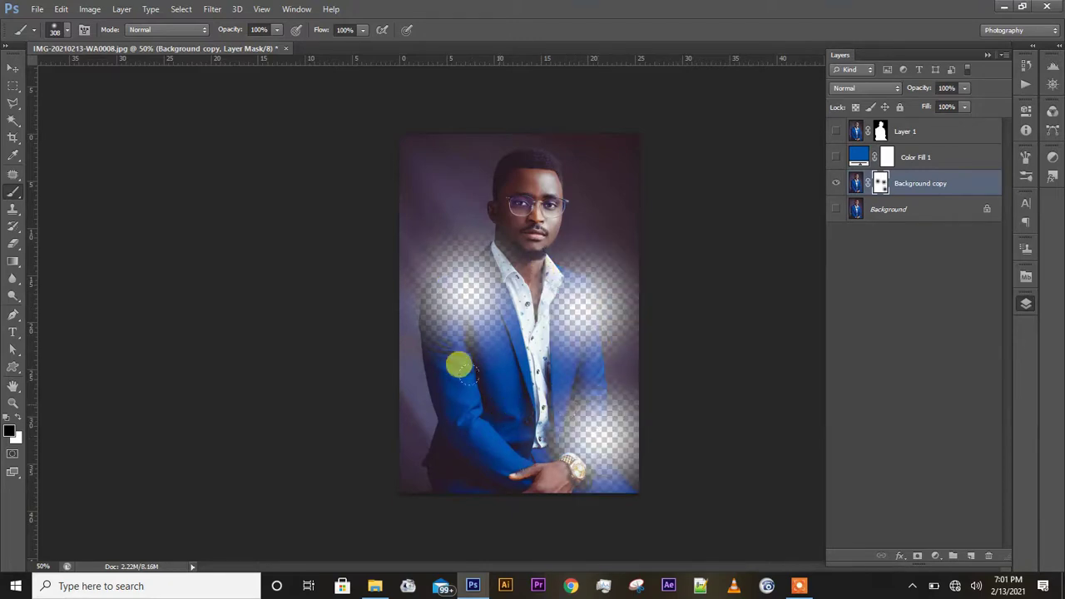
pyautogui.hotkey('ctrl', 'alt', 'z')
pyautogui.hotkey('ctrl', 'alt', 'z')
pyautogui.hotkey('ctrl', 'alt', 'z')
pyautogui.hotkey('ctrl', 'alt', 'z')
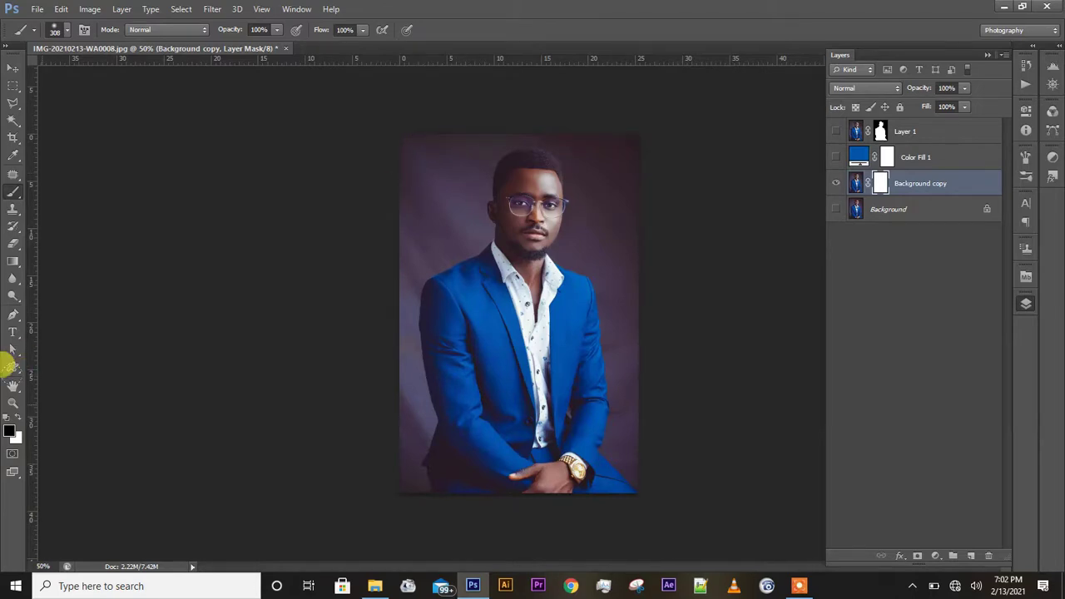
# Swap the colours to make white the foreground colour for painting on the mask
pyautogui.click(19, 424)
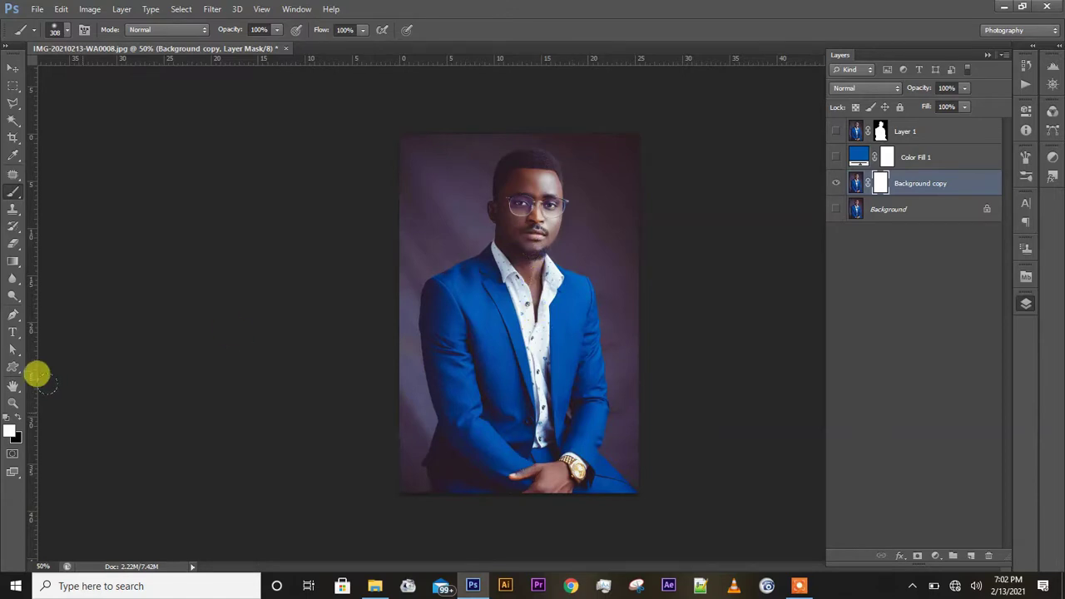
# Delete the white layer mask from the Background copy layer and add a black mask that hides the whole layer
pyautogui.click(20, 418)
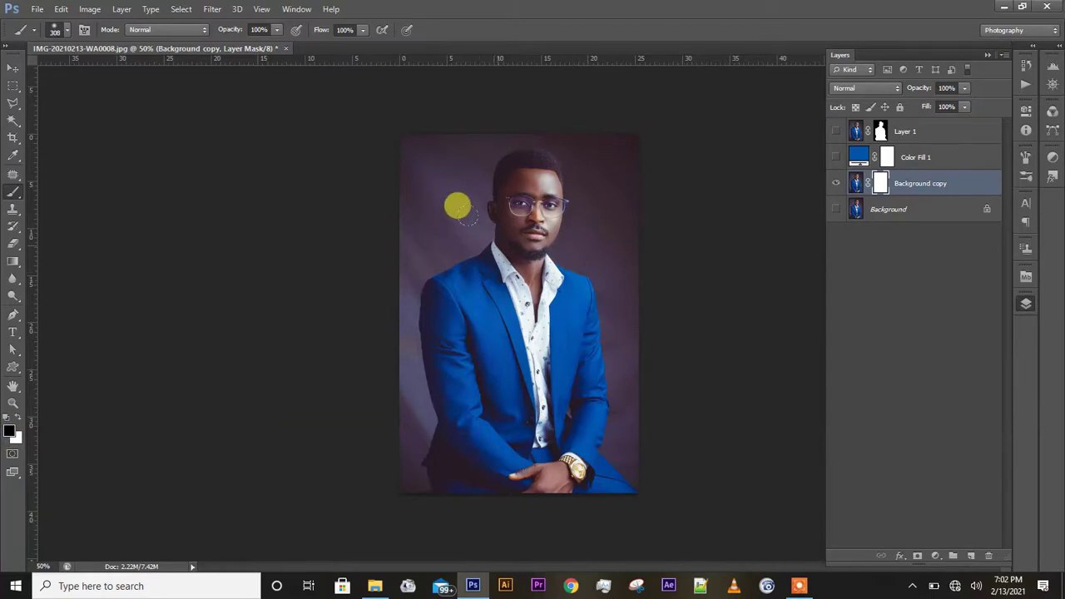
pyautogui.rightClick(883, 190)
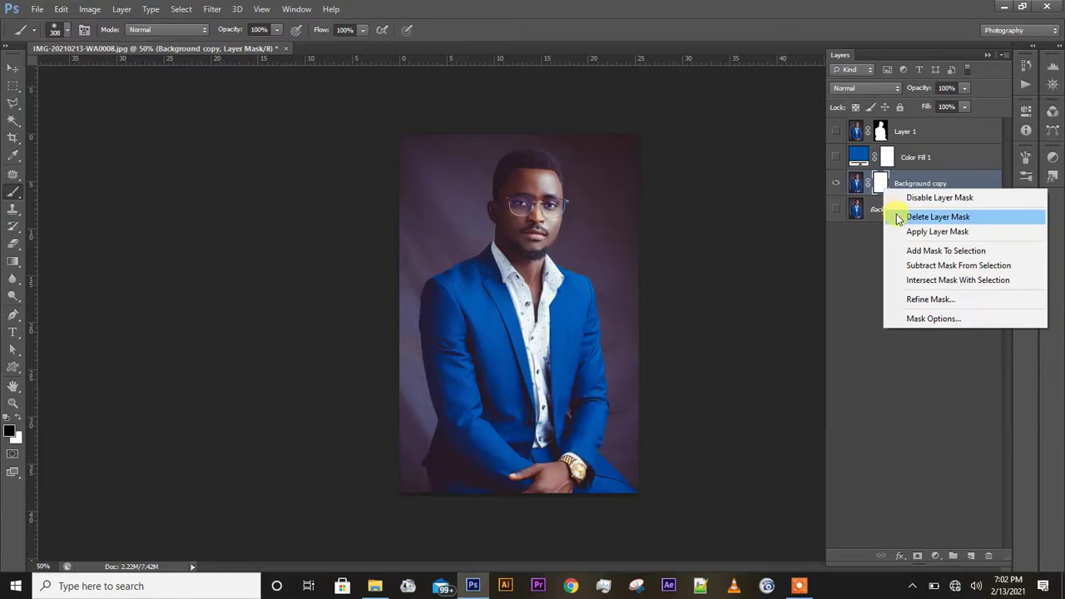
pyautogui.click(899, 219)
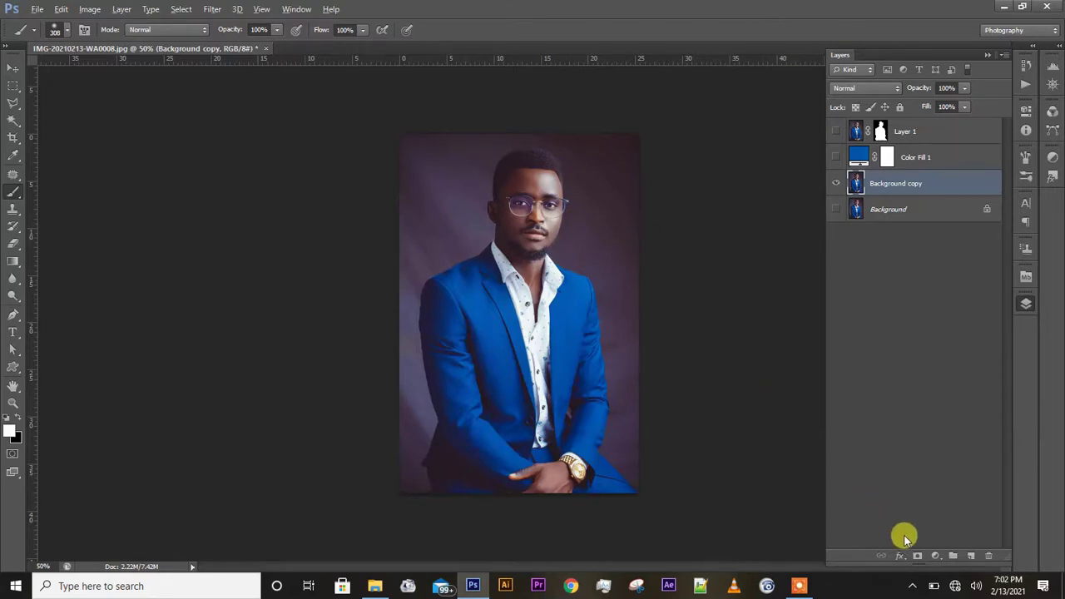
pyautogui.keyDown('alt'); pyautogui.click(915, 556); pyautogui.keyUp('alt')
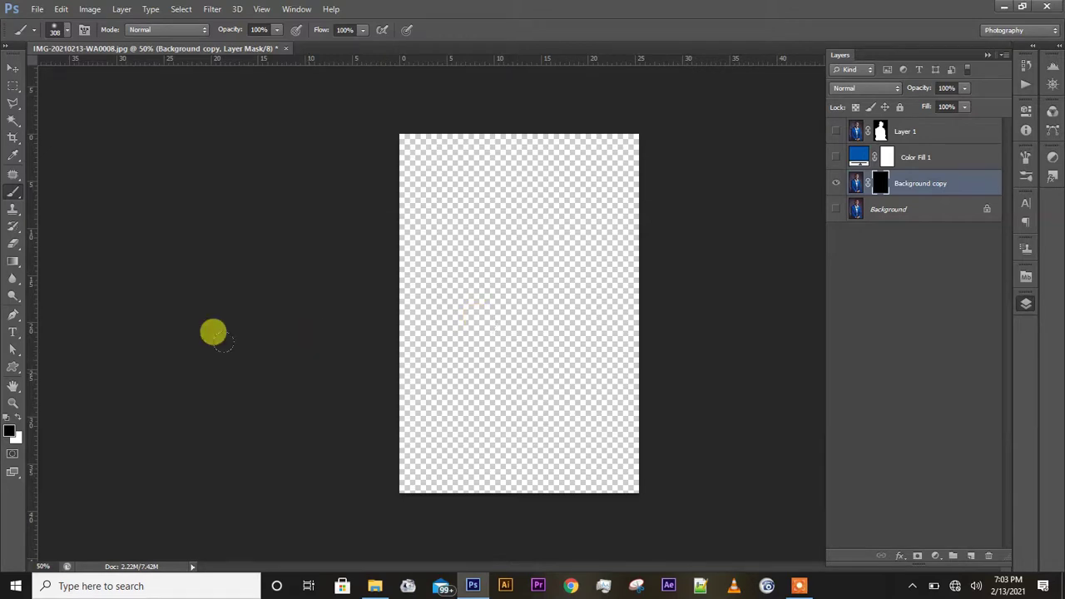
# Paint white on the black mask to reveal the head and chest, and paint black over that area to hide it again
pyautogui.click(18, 420)
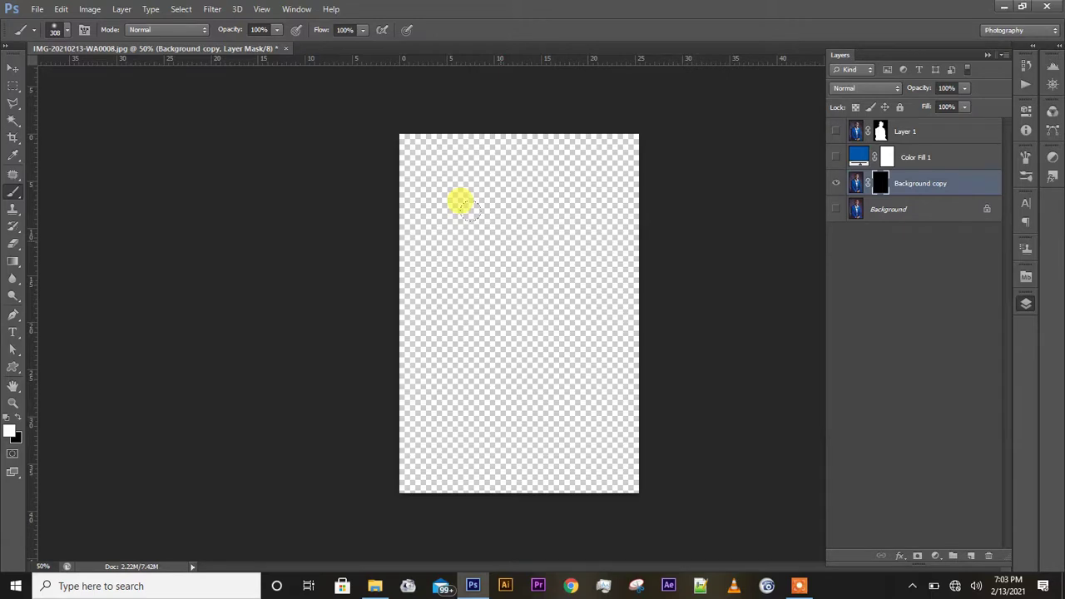
pyautogui.click(431, 236)
pyautogui.moveTo(452, 214)
pyautogui.mouseDown()
pyautogui.moveTo(508, 219)
pyautogui.moveTo(505, 198)
pyautogui.moveTo(477, 195)
pyautogui.moveTo(500, 169)
pyautogui.moveTo(508, 178)
pyautogui.moveTo(463, 170)
pyautogui.moveTo(477, 157)
pyautogui.moveTo(510, 168)
pyautogui.moveTo(508, 190)
pyautogui.moveTo(480, 195)
pyautogui.moveTo(519, 198)
pyautogui.moveTo(471, 226)
pyautogui.moveTo(515, 202)
pyautogui.moveTo(491, 159)
pyautogui.moveTo(460, 168)
pyautogui.moveTo(466, 196)
pyautogui.moveTo(526, 183)
pyautogui.mouseUp()
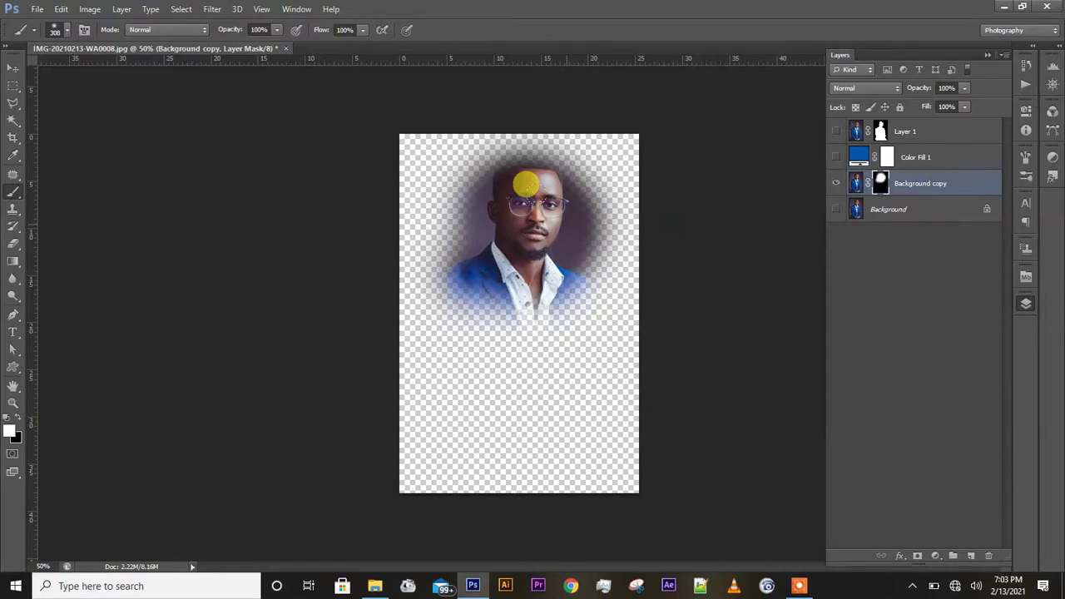
pyautogui.click(17, 423)
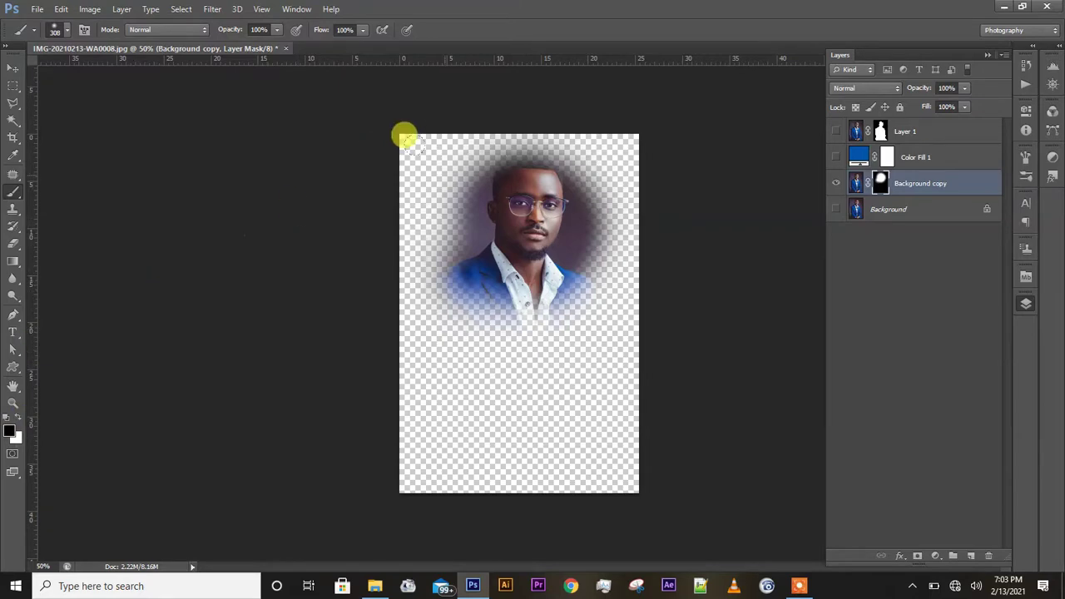
pyautogui.moveTo(407, 138)
pyautogui.mouseDown()
pyautogui.moveTo(516, 141)
pyautogui.moveTo(529, 154)
pyautogui.moveTo(439, 177)
pyautogui.moveTo(483, 194)
pyautogui.moveTo(540, 188)
pyautogui.moveTo(415, 251)
pyautogui.moveTo(430, 198)
pyautogui.moveTo(469, 236)
pyautogui.moveTo(558, 143)
pyautogui.moveTo(560, 167)
pyautogui.moveTo(520, 290)
pyautogui.moveTo(452, 290)
pyautogui.moveTo(427, 305)
pyautogui.moveTo(525, 305)
pyautogui.moveTo(408, 239)
pyautogui.moveTo(473, 174)
pyautogui.moveTo(561, 136)
pyautogui.moveTo(598, 166)
pyautogui.moveTo(544, 285)
pyautogui.mouseUp()
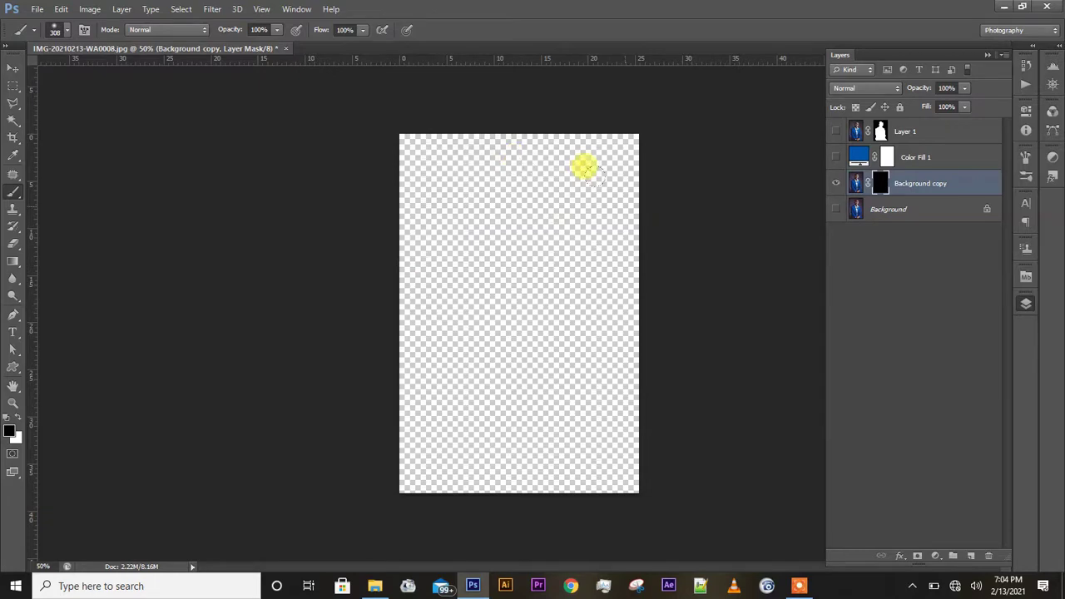
# Delete the black mask from the Background copy layer and add a new white layer mask
pyautogui.click(13, 66)
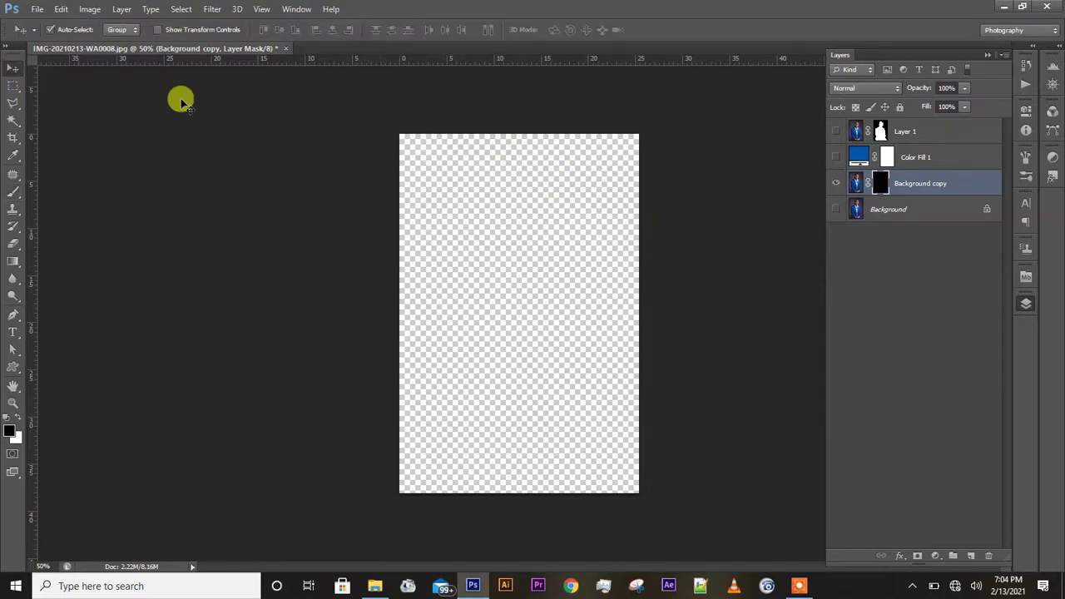
pyautogui.rightClick(880, 191)
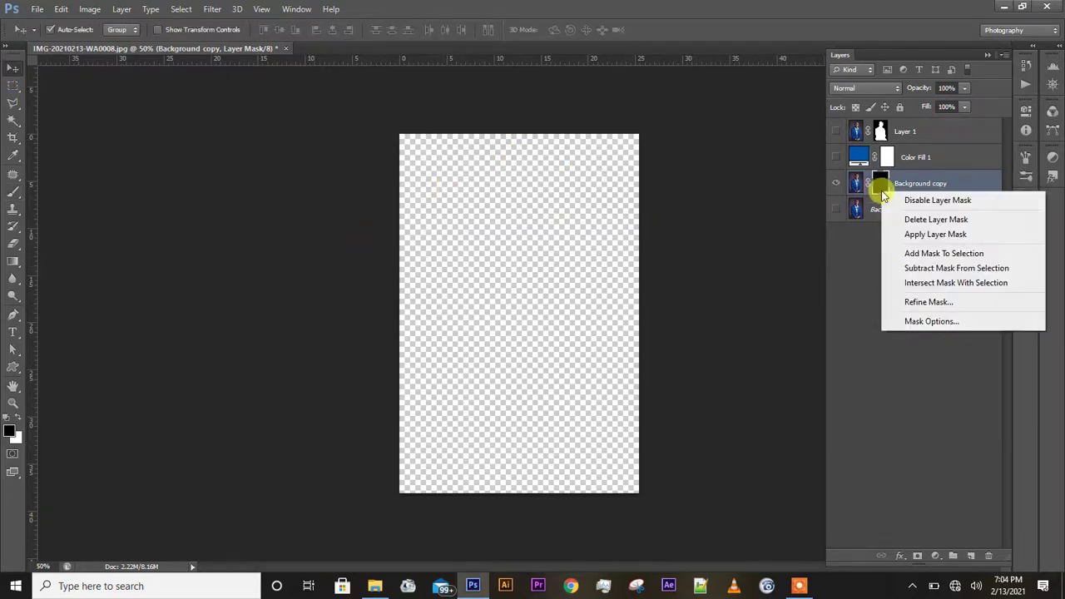
pyautogui.click(906, 219)
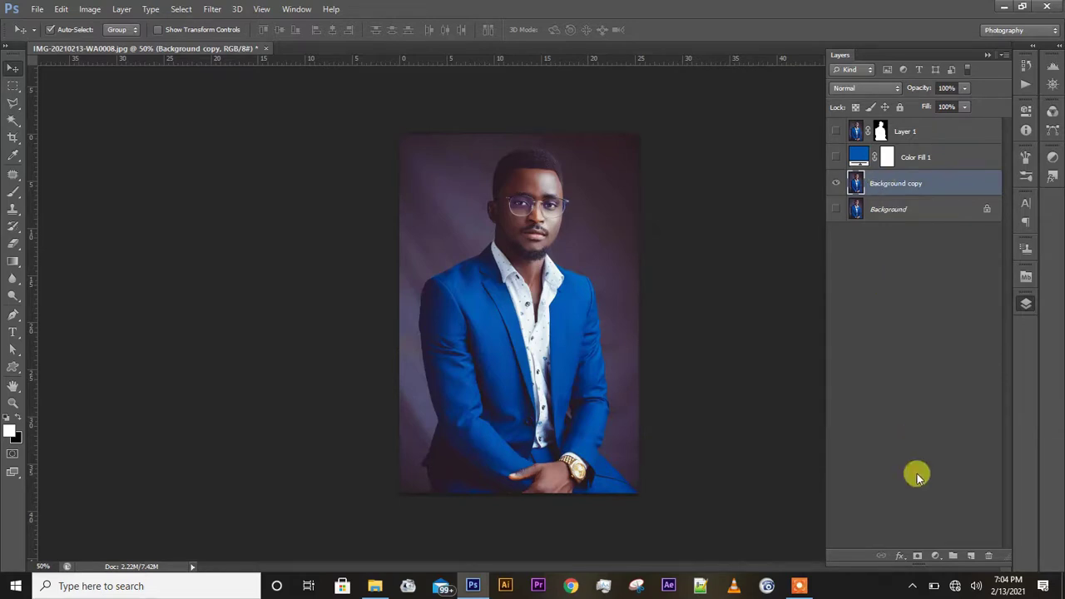
pyautogui.click(917, 555)
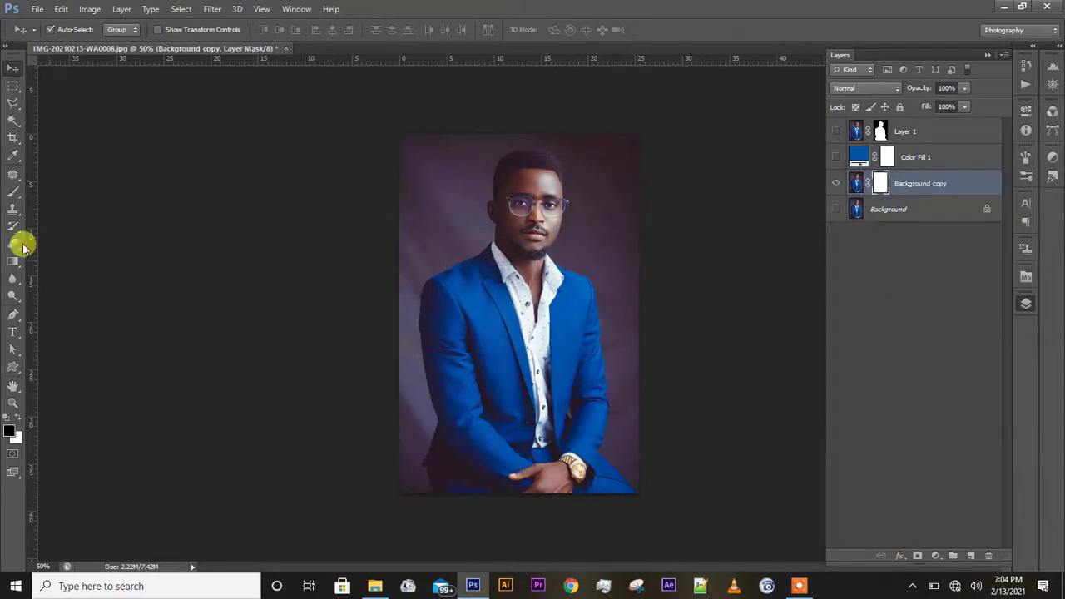
# Paint soft black on the mask around the man to hide most of the photo background on both sides and above
pyautogui.click(12, 192)
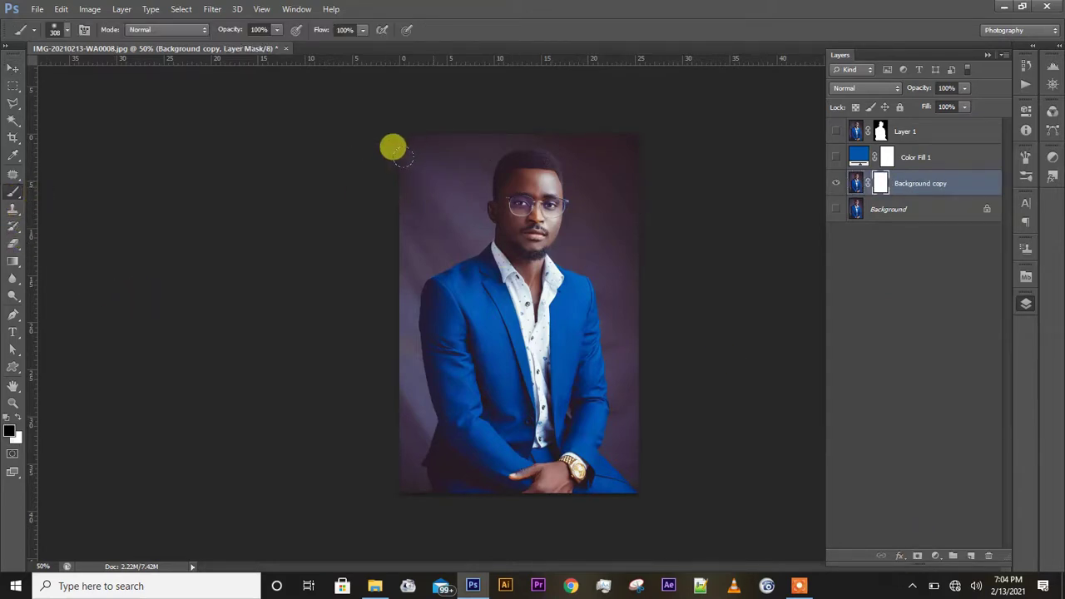
pyautogui.moveTo(397, 141); pyautogui.dragTo(375, 128)
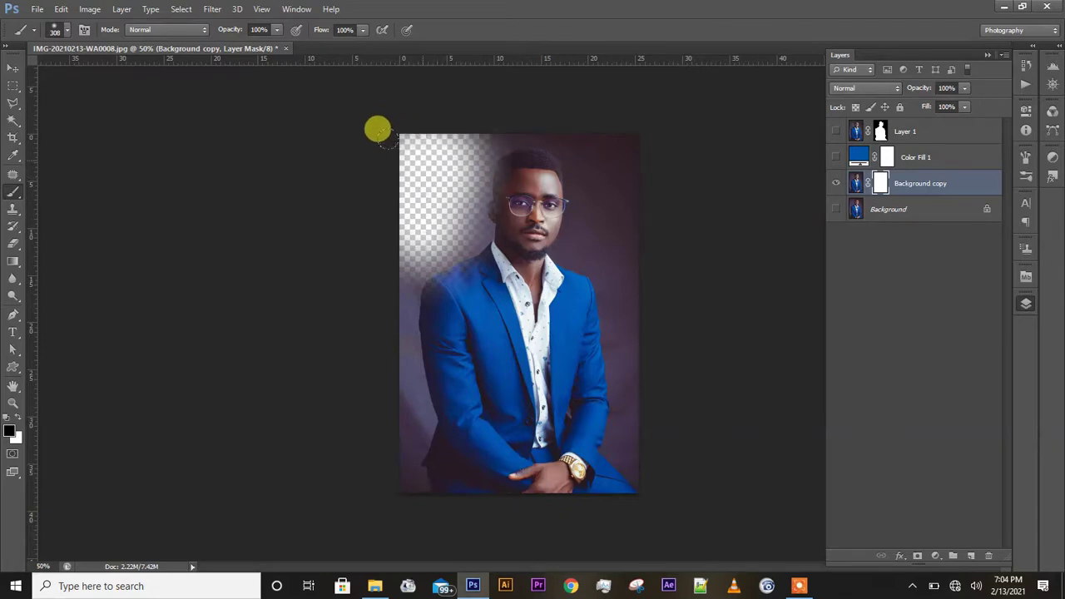
pyautogui.moveTo(354, 430); pyautogui.dragTo(366, 425)
pyautogui.moveTo(600, 406)
pyautogui.mouseDown()
pyautogui.moveTo(616, 341)
pyautogui.moveTo(597, 217)
pyautogui.moveTo(612, 105)
pyautogui.moveTo(480, 80)
pyautogui.moveTo(249, 131)
pyautogui.mouseUp()
pyautogui.click(13, 70)
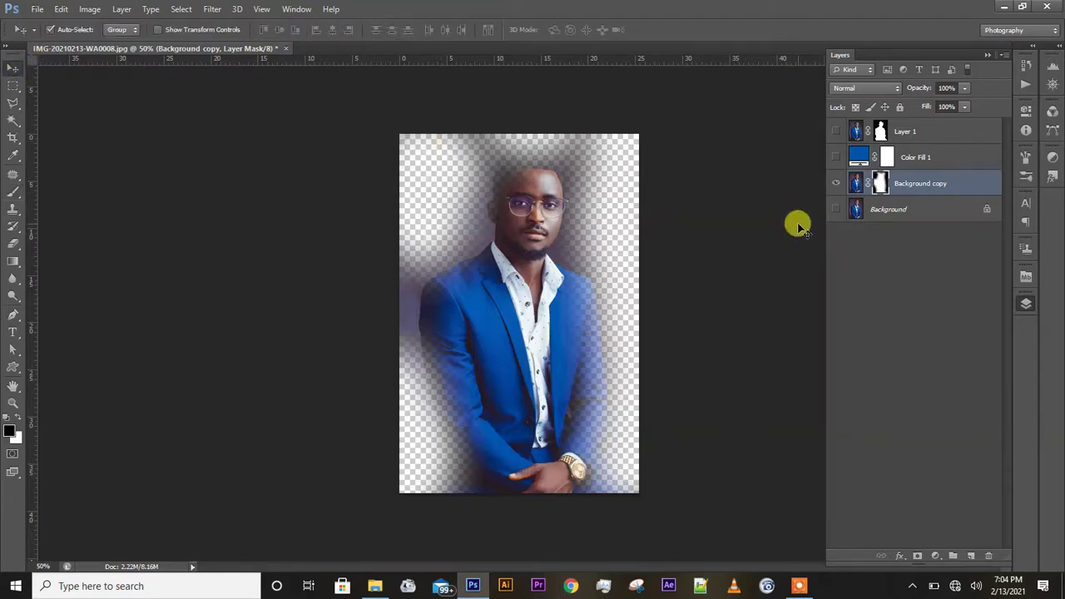
# Select the Background copy layer's image and its mask in turn, and disable and re-enable the layer mask
pyautogui.click(857, 183)
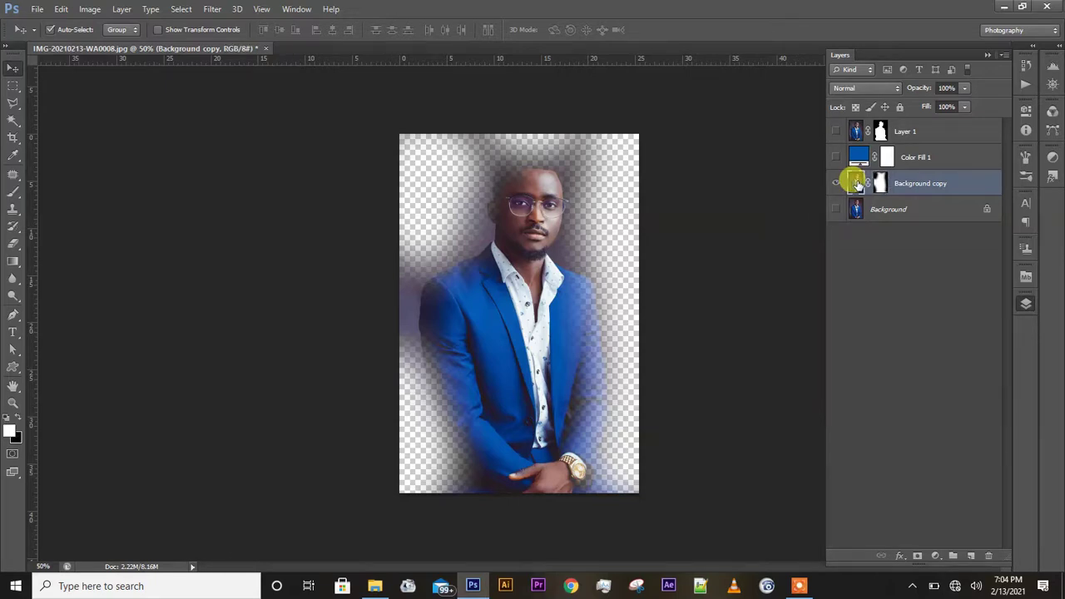
pyautogui.click(881, 183)
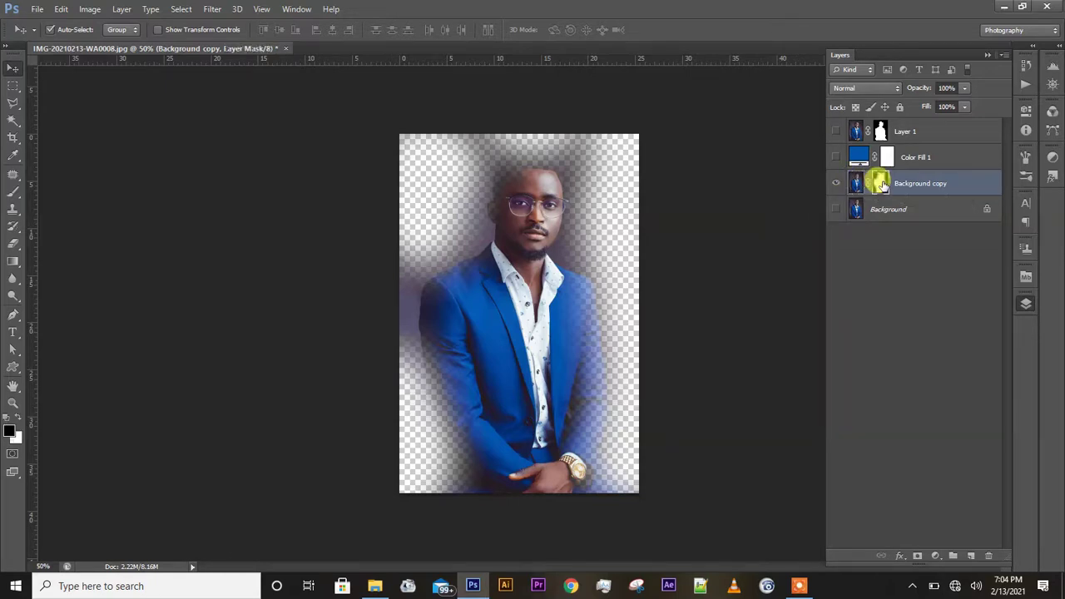
pyautogui.rightClick(882, 183)
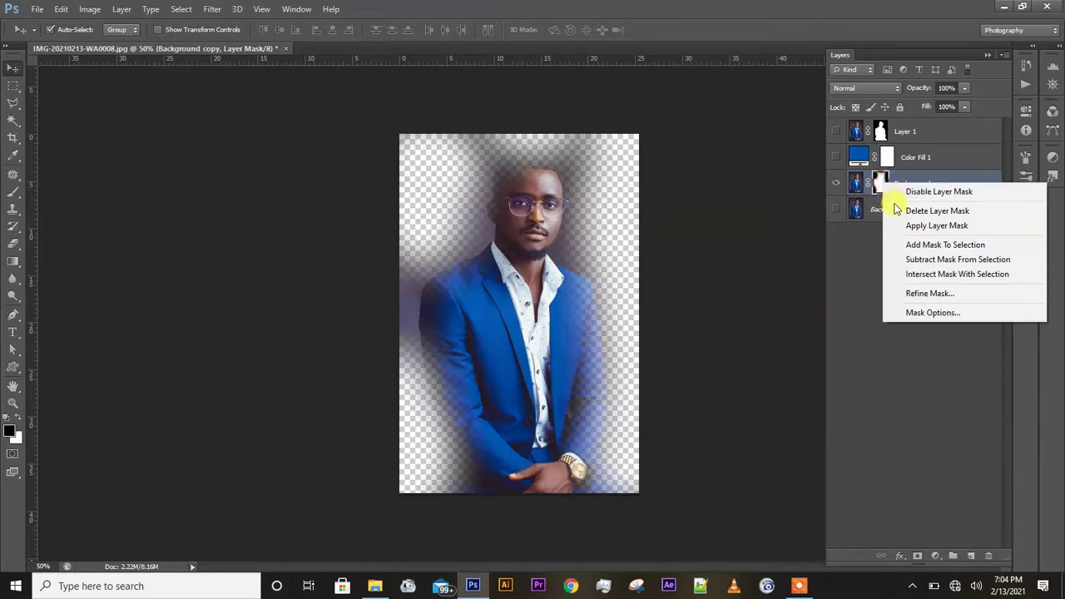
pyautogui.click(895, 196)
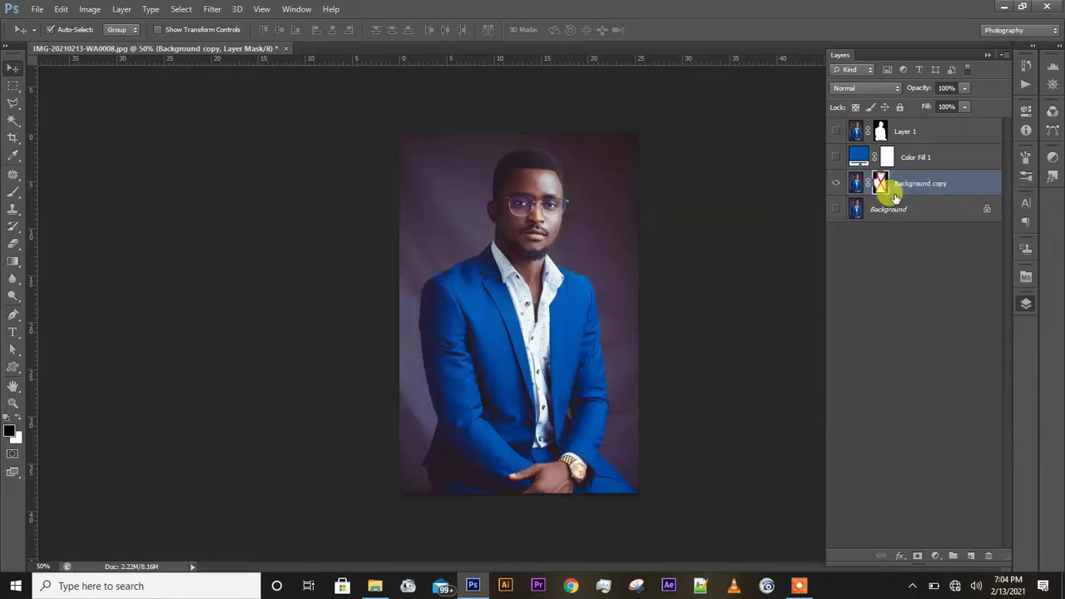
pyautogui.click(879, 186)
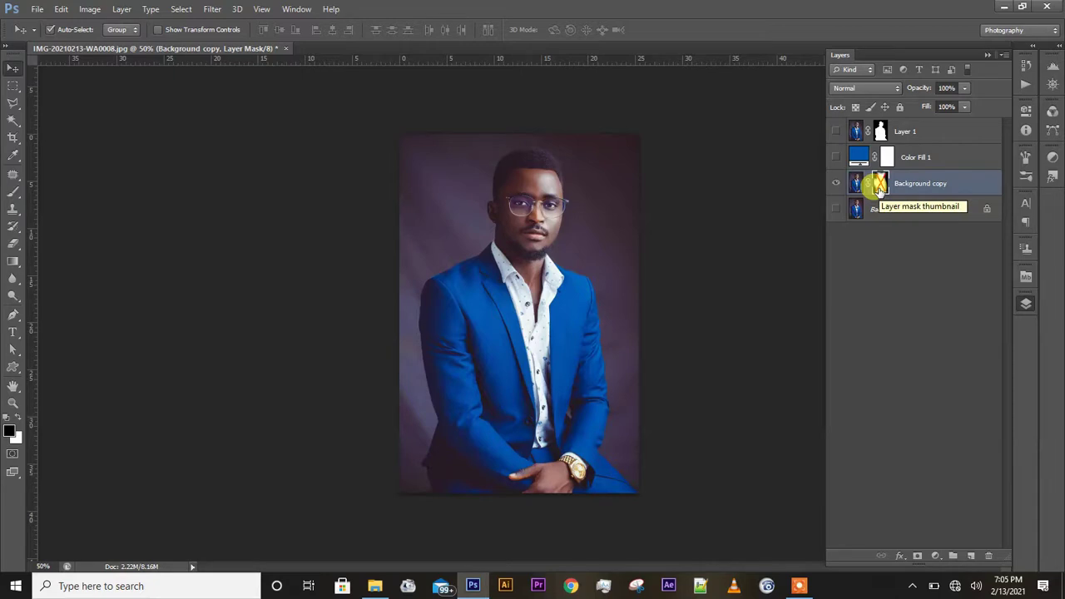
pyautogui.rightClick(879, 186)
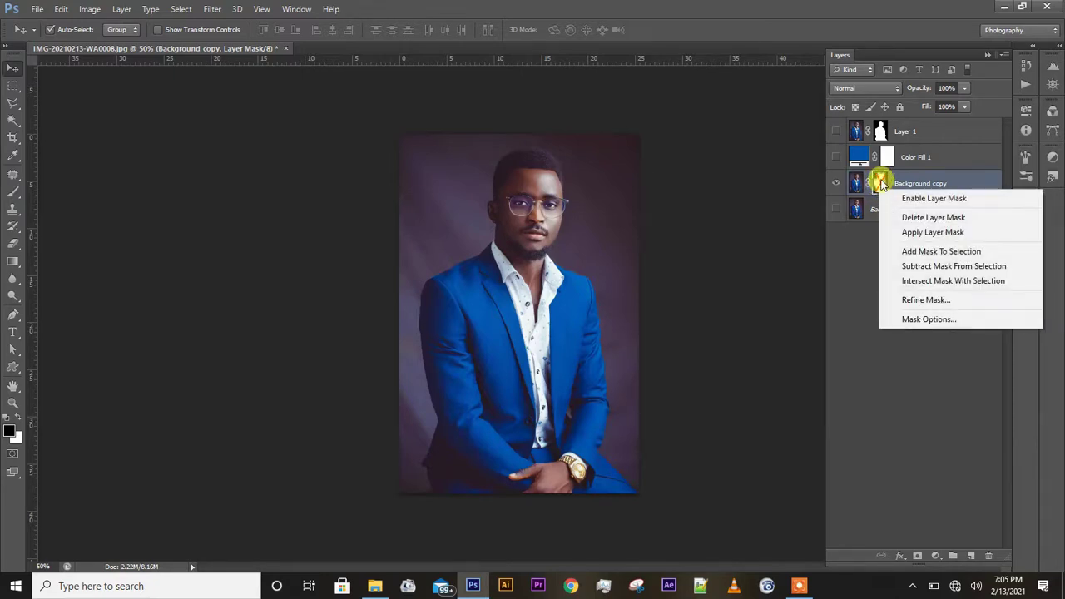
pyautogui.click(921, 199)
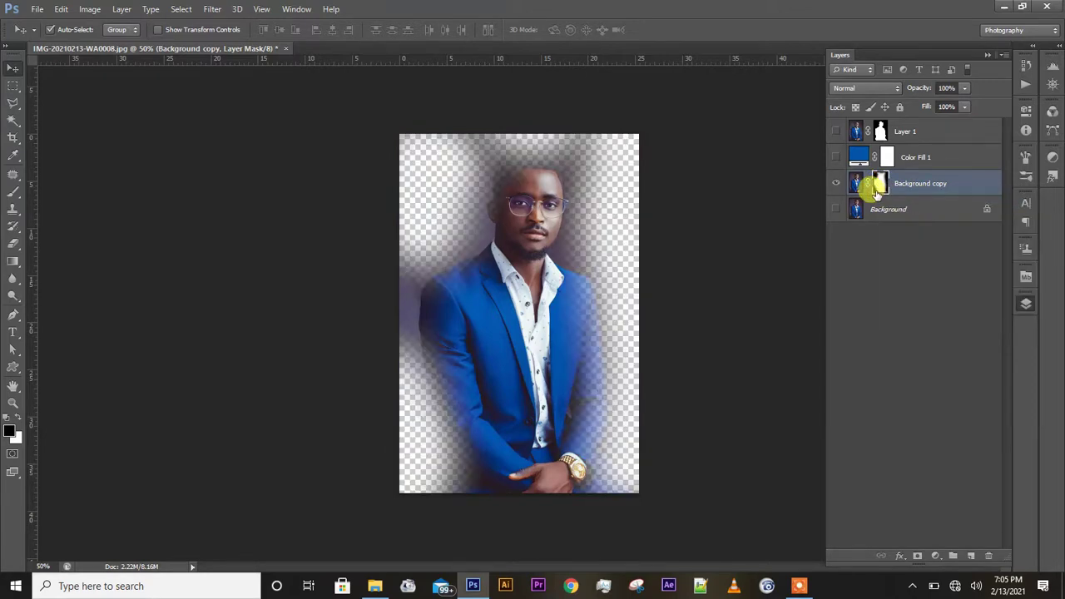
# Delete the painted layer mask from the Background copy layer and undo the deletion
pyautogui.rightClick(875, 191)
pyautogui.click(890, 220)
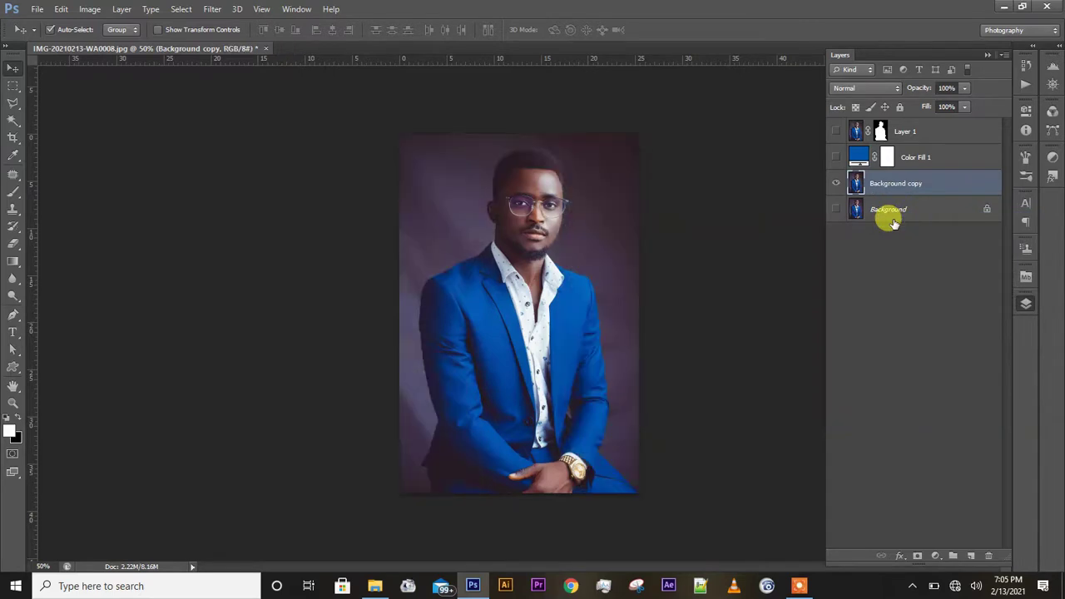
pyautogui.hotkey('ctrl', 'z')
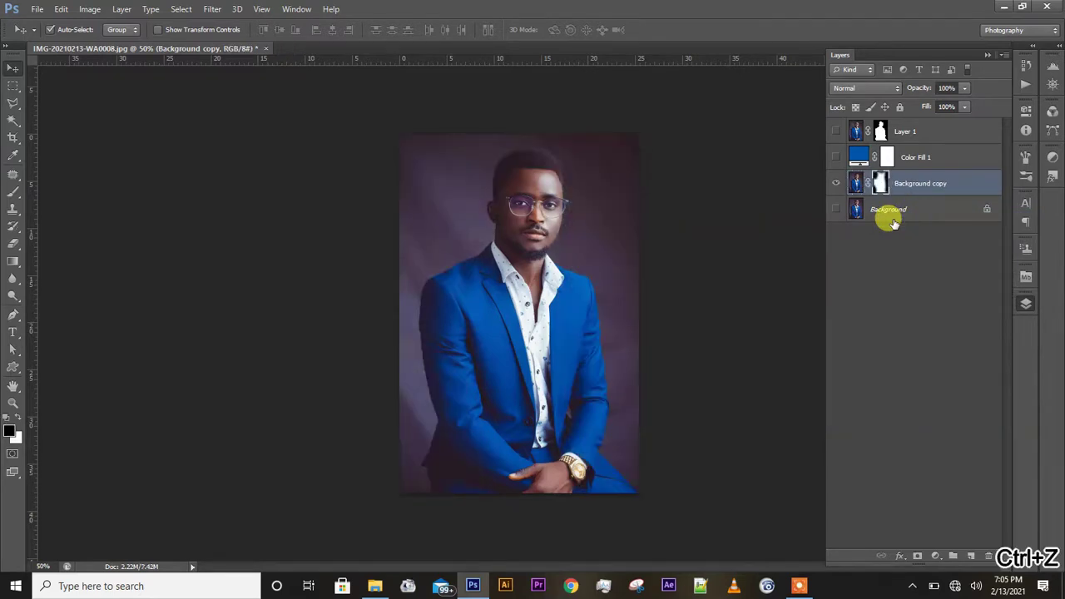
# Apply the layer mask to the Background copy layer permanently, and try moving the layer slightly before undoing the move
pyautogui.rightClick(878, 188)
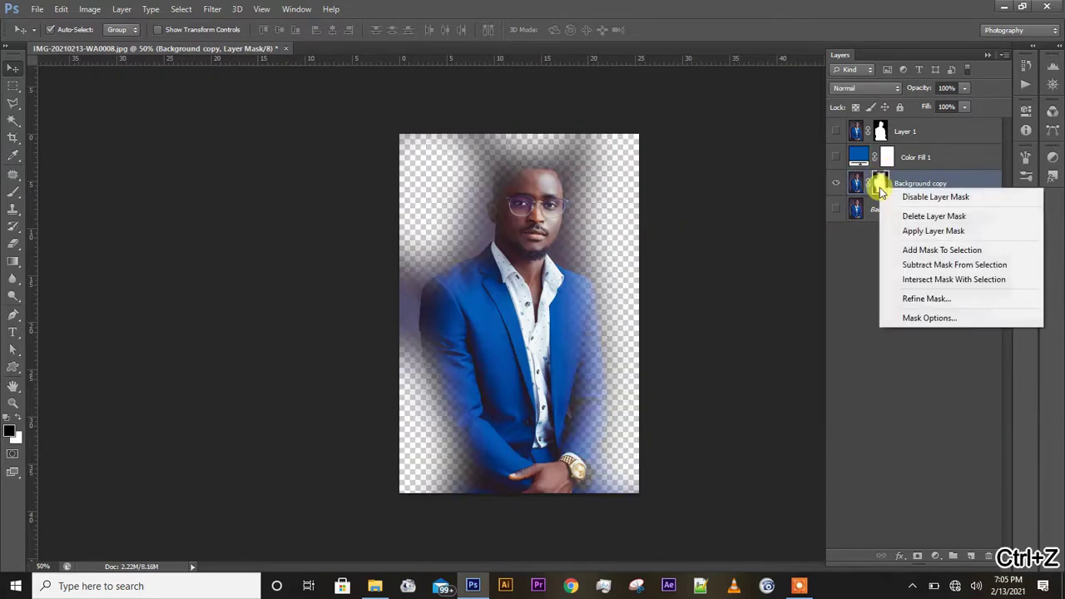
pyautogui.click(905, 233)
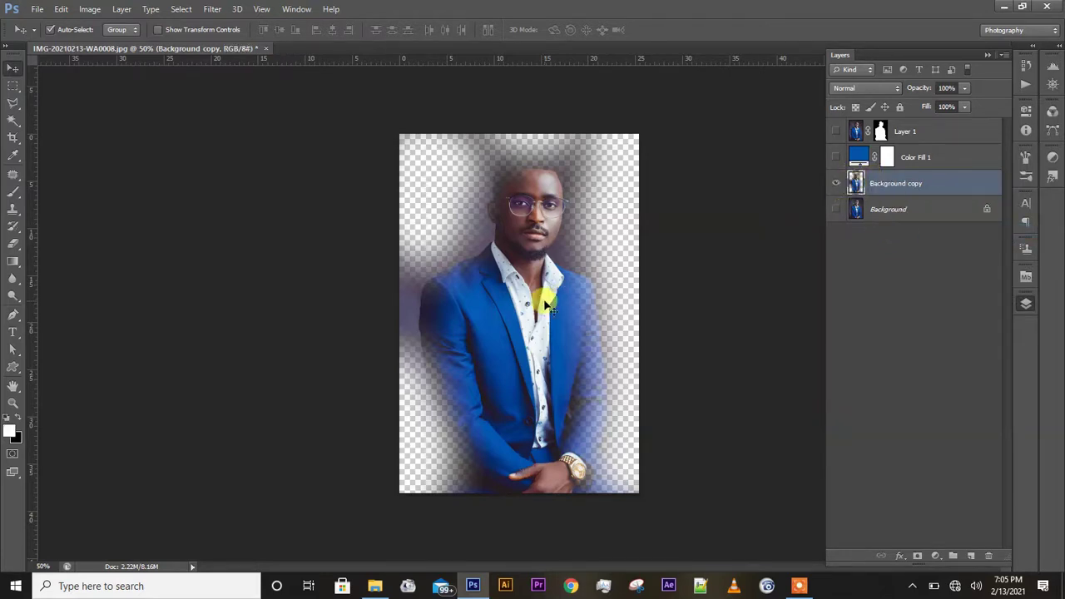
pyautogui.moveTo(568, 290); pyautogui.dragTo(548, 306)
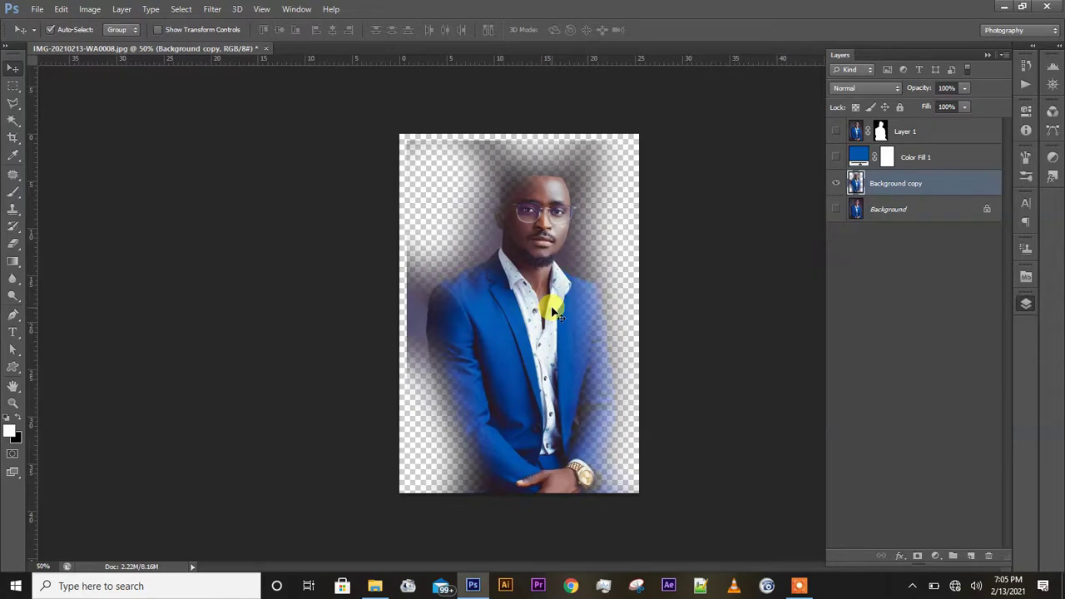
pyautogui.hotkey('ctrl', 'z')
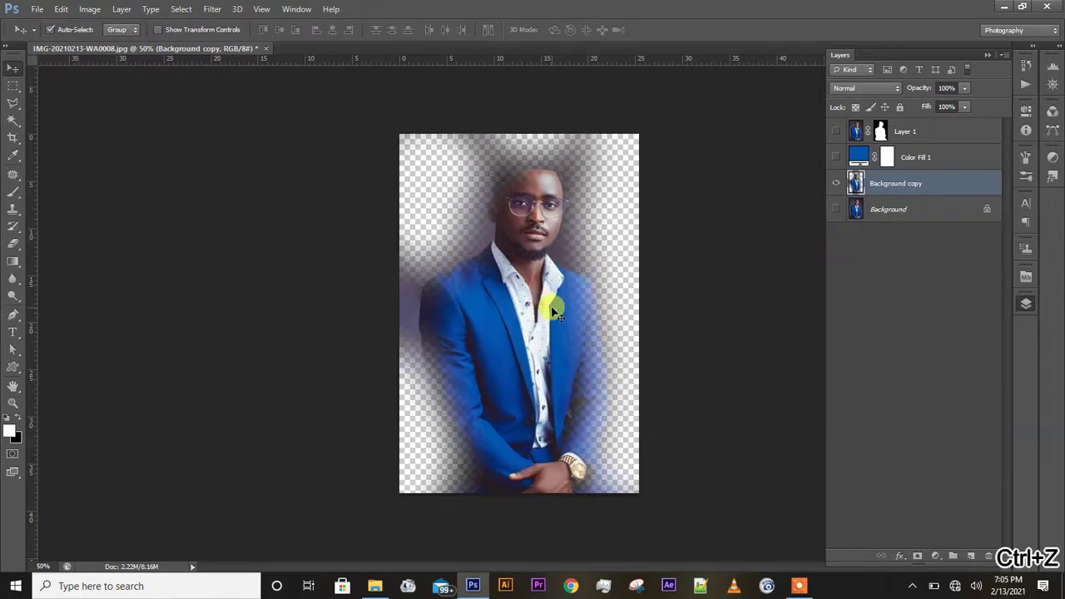
# Brush white directly on the Background copy image over the backdrop and face, and black over the head and chest
pyautogui.click(12, 191)
pyautogui.moveTo(383, 142)
pyautogui.mouseDown()
pyautogui.moveTo(413, 174)
pyautogui.moveTo(443, 167)
pyautogui.moveTo(464, 186)
pyautogui.moveTo(445, 160)
pyautogui.moveTo(384, 146)
pyautogui.moveTo(325, 169)
pyautogui.moveTo(387, 114)
pyautogui.mouseUp()
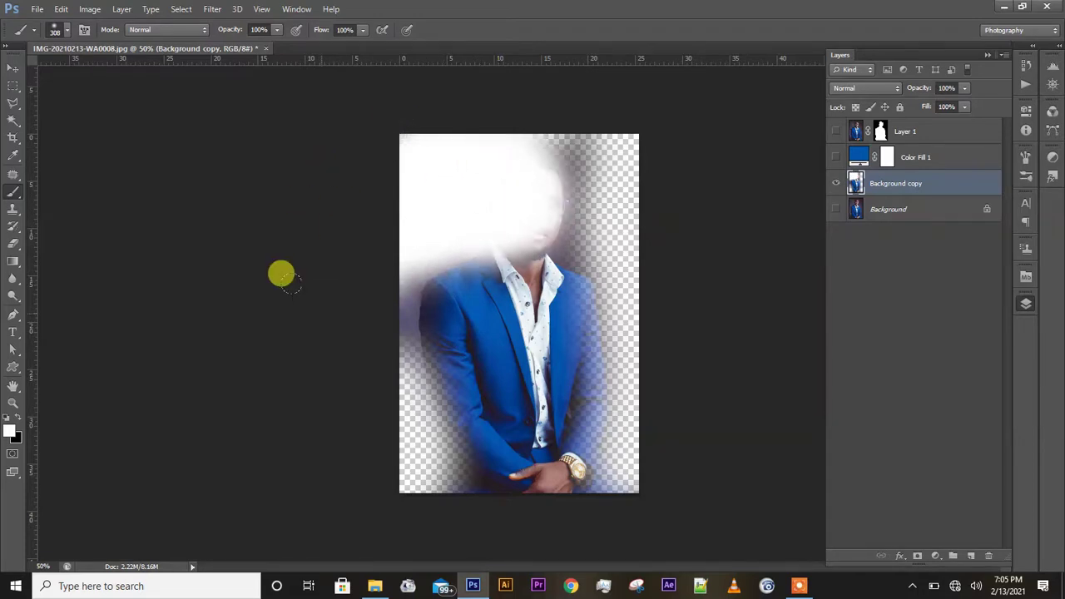
pyautogui.press('x')
pyautogui.moveTo(588, 154)
pyautogui.mouseDown()
pyautogui.moveTo(546, 278)
pyautogui.moveTo(449, 185)
pyautogui.moveTo(482, 292)
pyautogui.moveTo(444, 328)
pyautogui.moveTo(453, 339)
pyautogui.mouseUp()
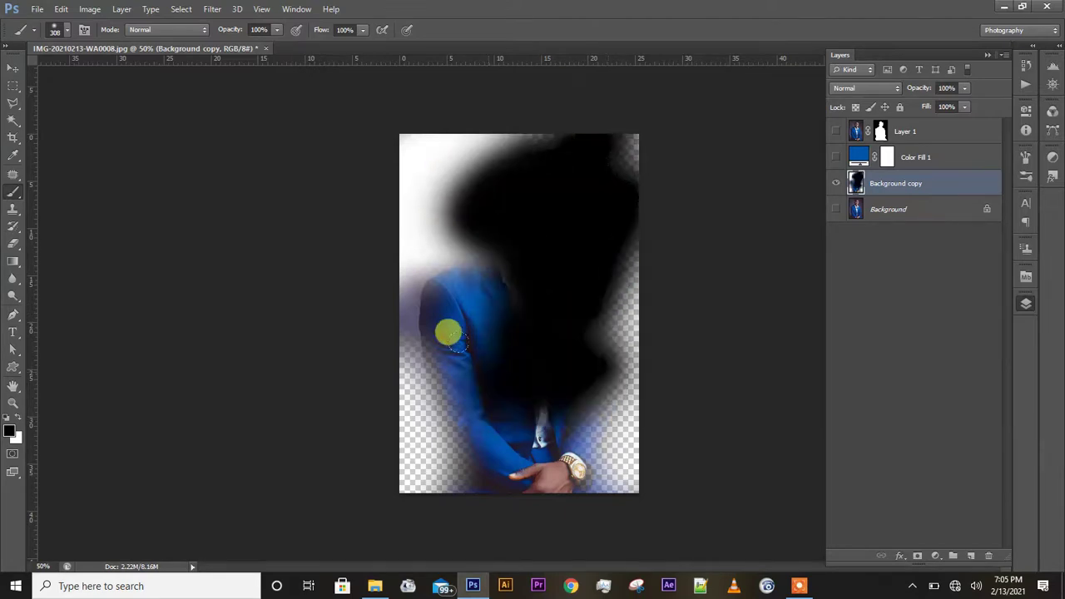
pyautogui.click(13, 67)
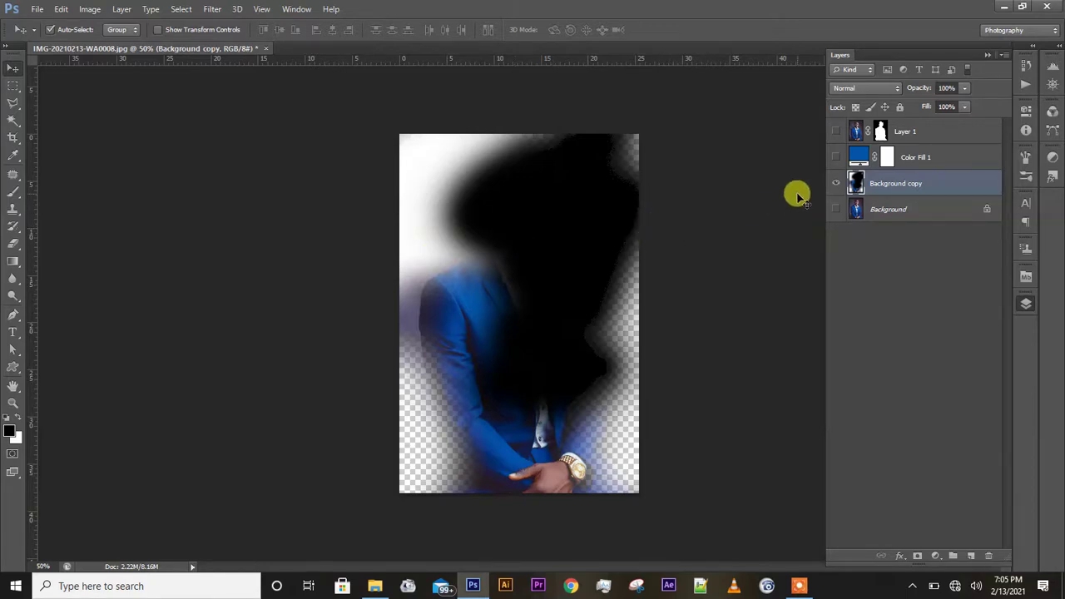
# Toggle the Background copy and Background layers' visibility to compare the painted copy with the original photo
pyautogui.click(834, 187)
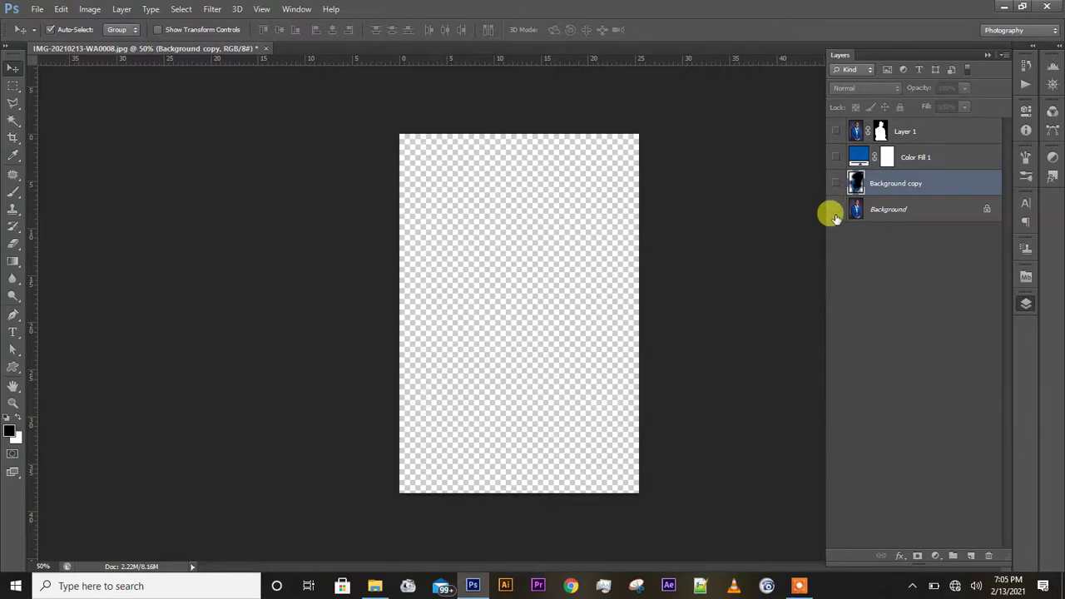
pyautogui.click(834, 211)
pyautogui.click(870, 213)
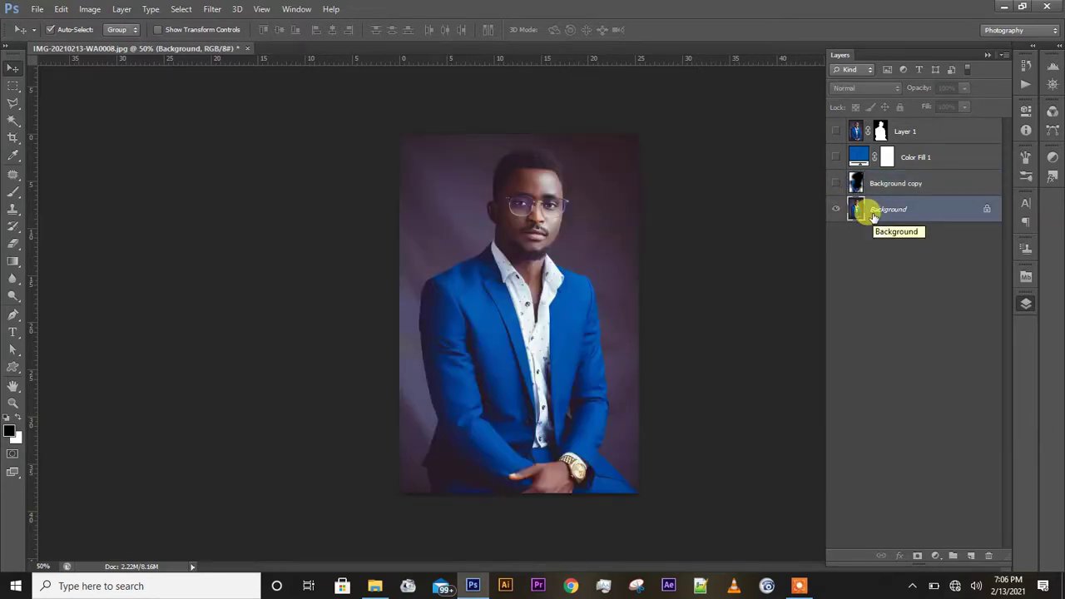
pyautogui.click(835, 209)
pyautogui.click(835, 183)
pyautogui.click(882, 184)
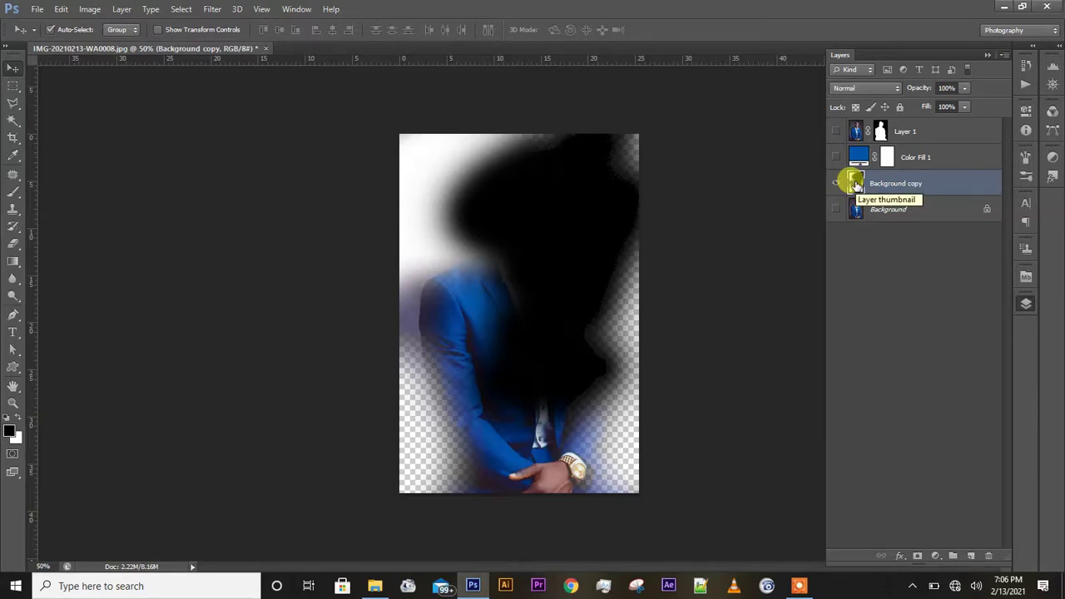
# Step through the earliest history states, comparing the image at Add Layer Mask, New Color Fill Layer, Layer Via Copy and Brush Tool
pyautogui.click(1023, 74)
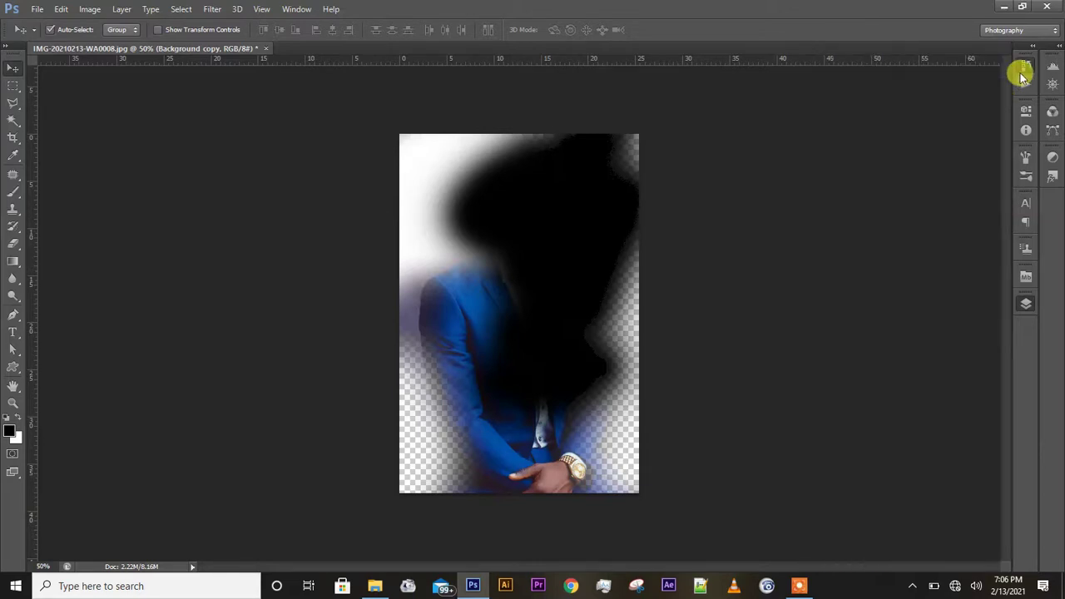
pyautogui.click(1023, 73)
pyautogui.moveTo(1007, 162); pyautogui.dragTo(1002, 96)
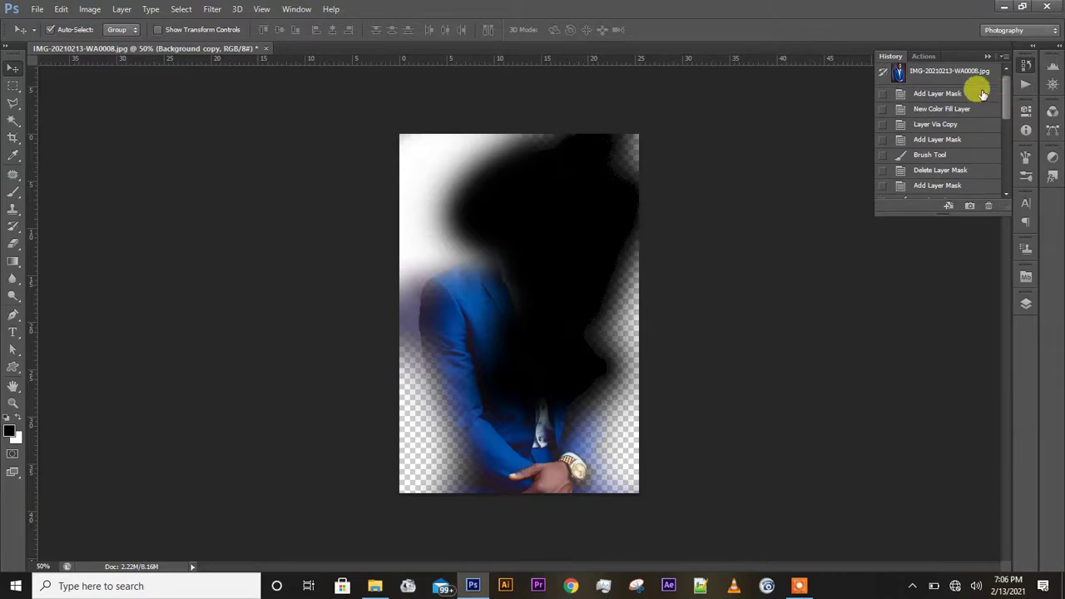
pyautogui.click(982, 94)
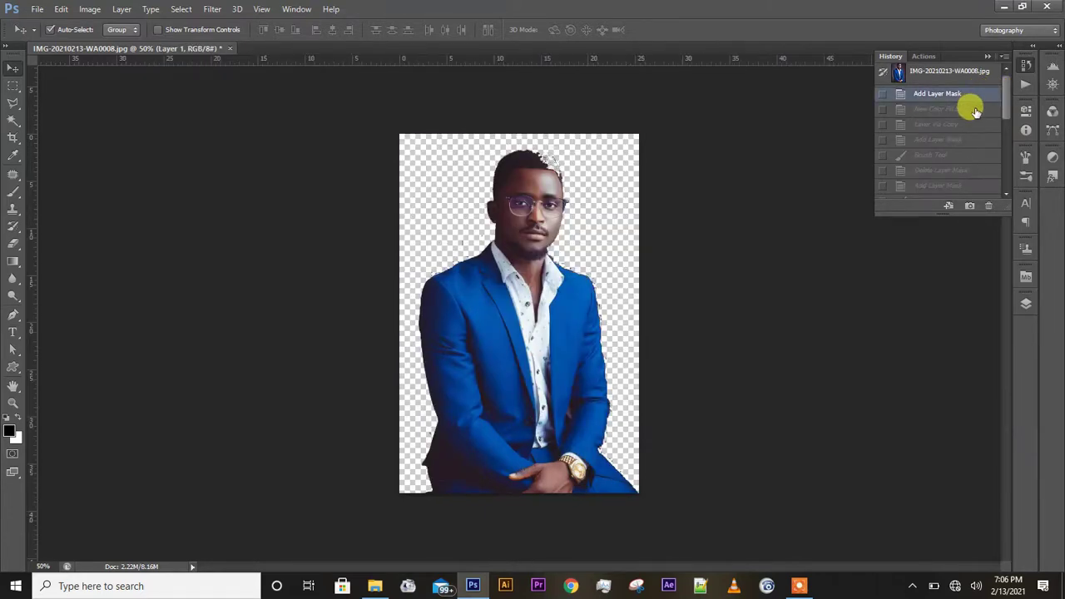
pyautogui.click(968, 109)
pyautogui.click(965, 125)
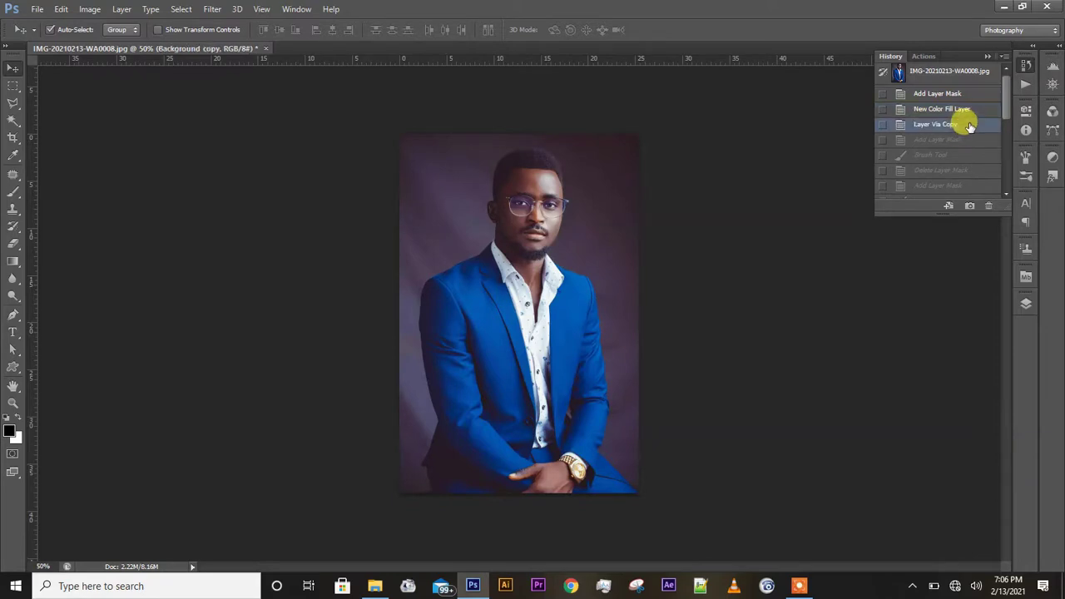
pyautogui.click(969, 109)
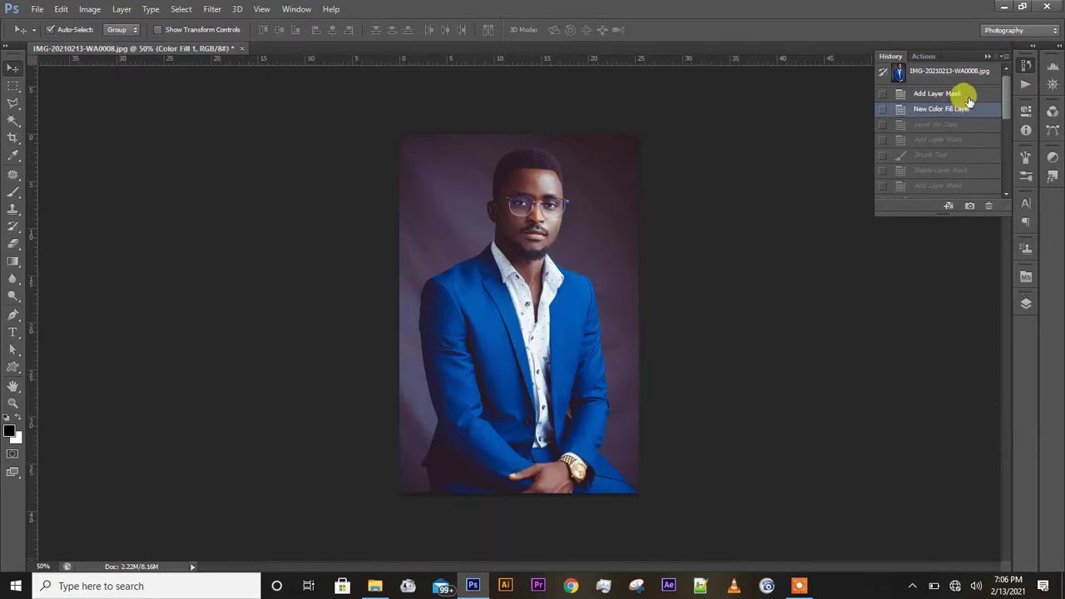
pyautogui.click(966, 95)
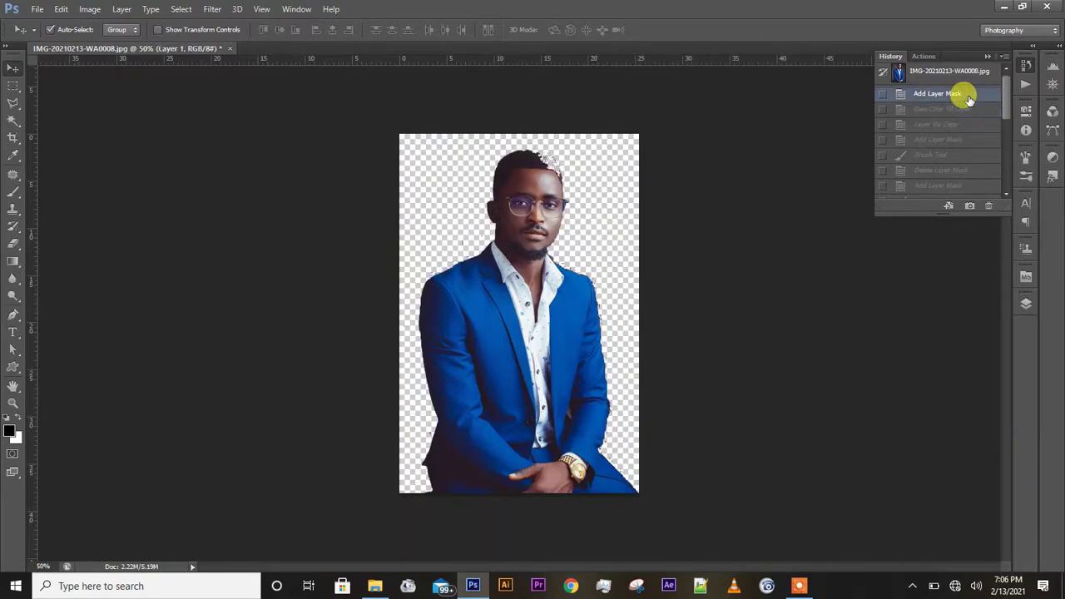
pyautogui.click(956, 109)
pyautogui.click(961, 124)
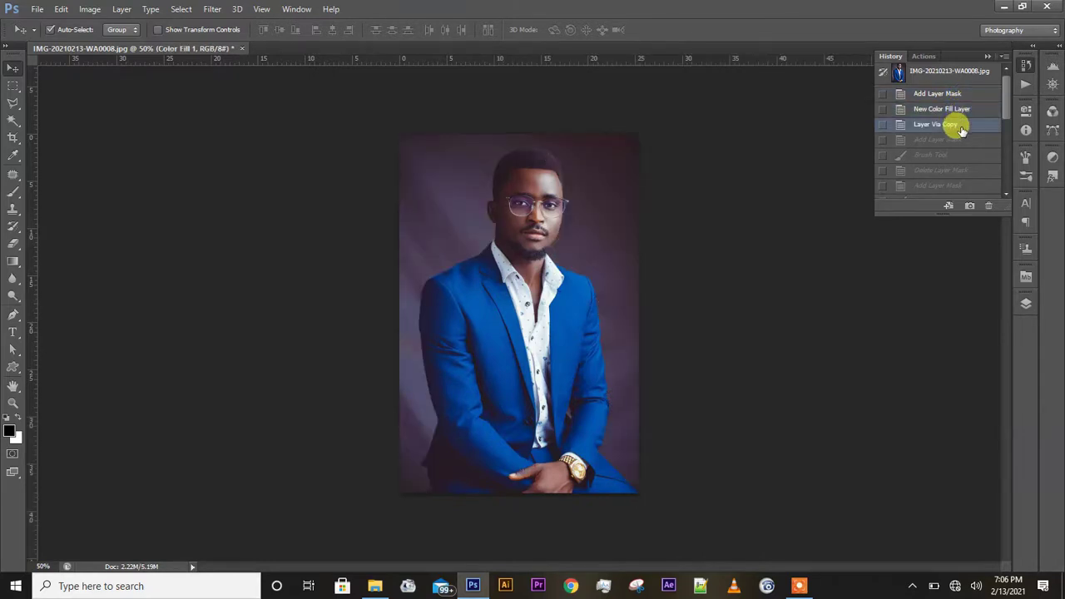
pyautogui.click(948, 153)
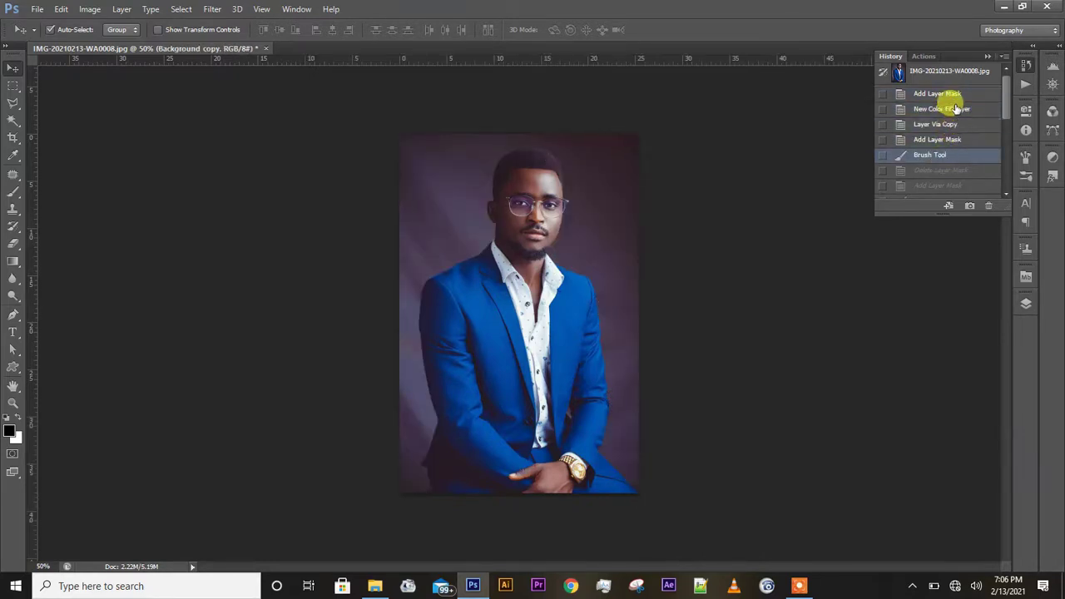
pyautogui.click(955, 108)
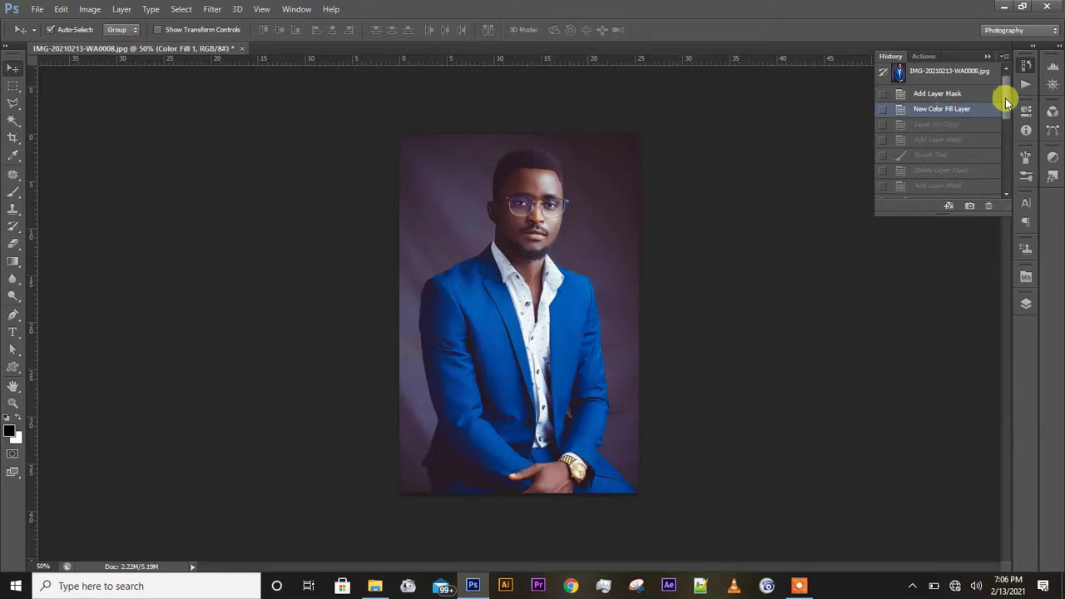
# Revert the document to its opening snapshot, IMG-20210213-WA0008.jpg, and show its layers
pyautogui.moveTo(1005, 98)
pyautogui.mouseDown()
pyautogui.moveTo(1003, 161)
pyautogui.moveTo(1005, 89)
pyautogui.mouseUp()
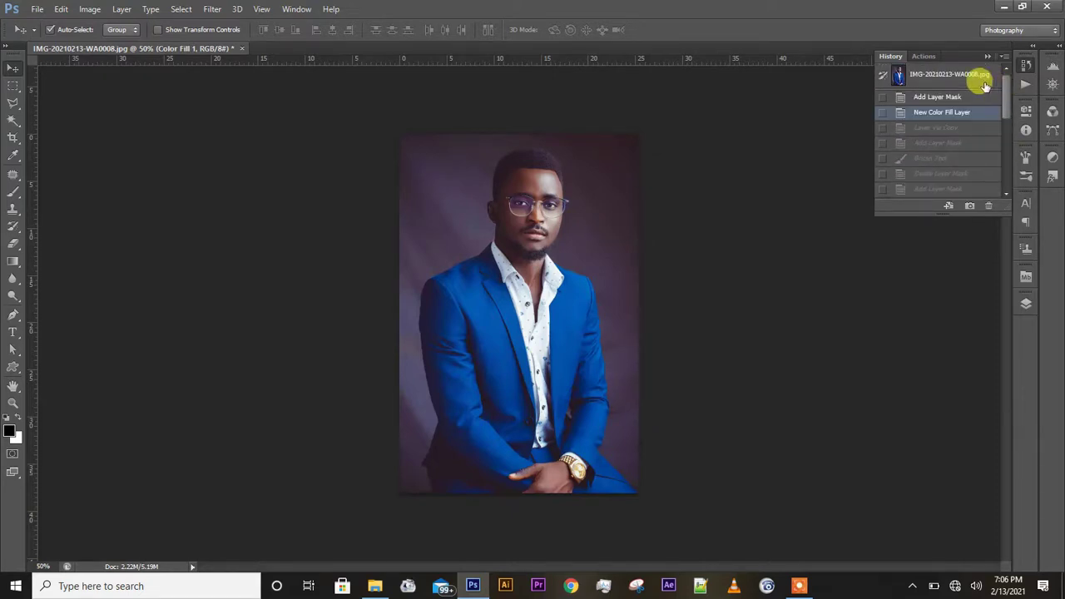
pyautogui.click(973, 79)
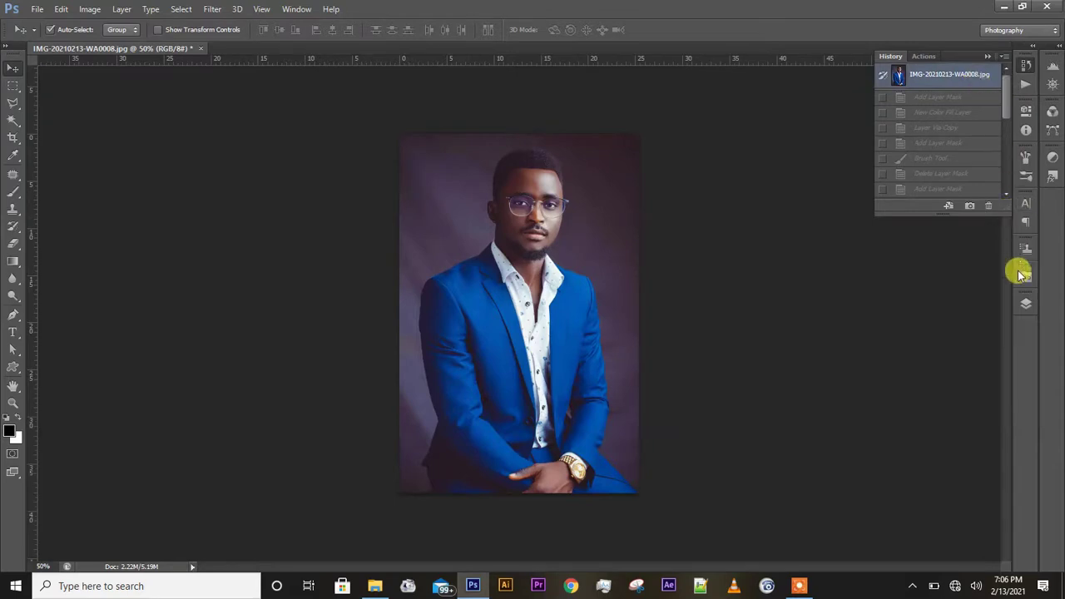
pyautogui.click(1021, 302)
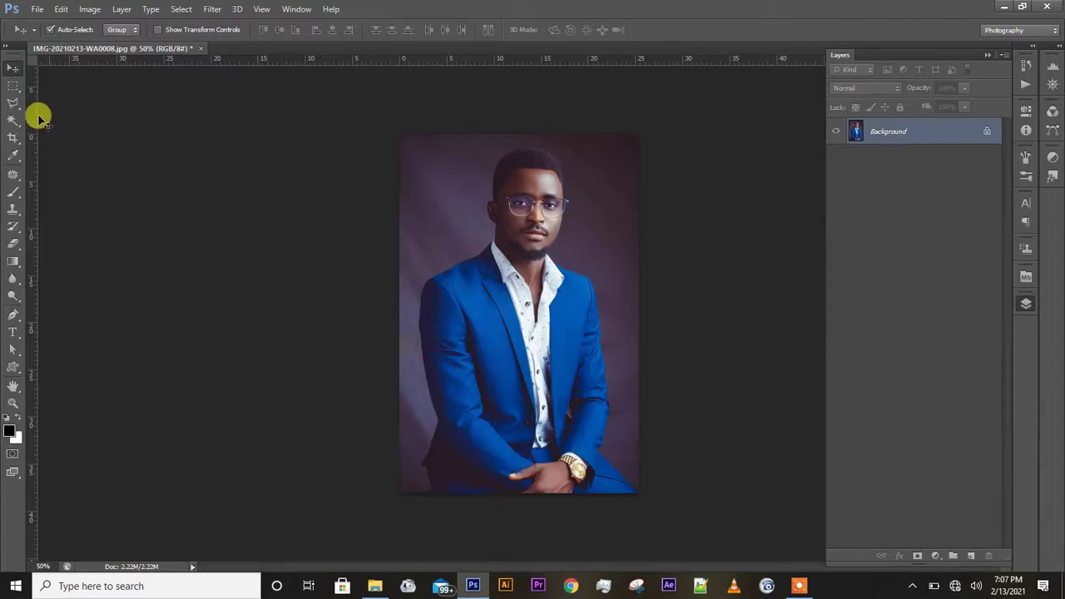
pyautogui.click(14, 103)
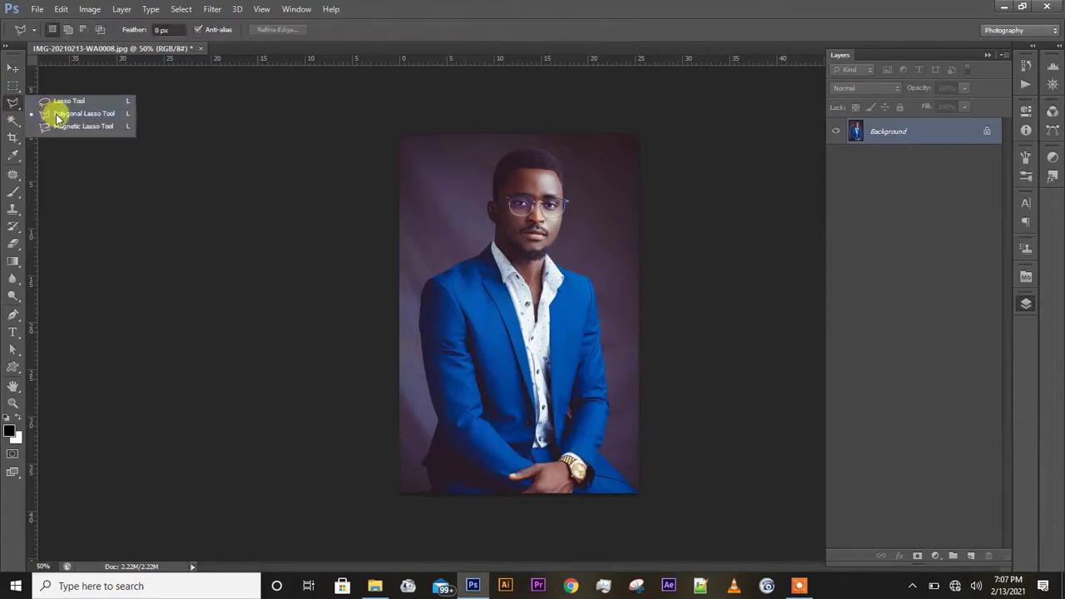
pyautogui.click(57, 116)
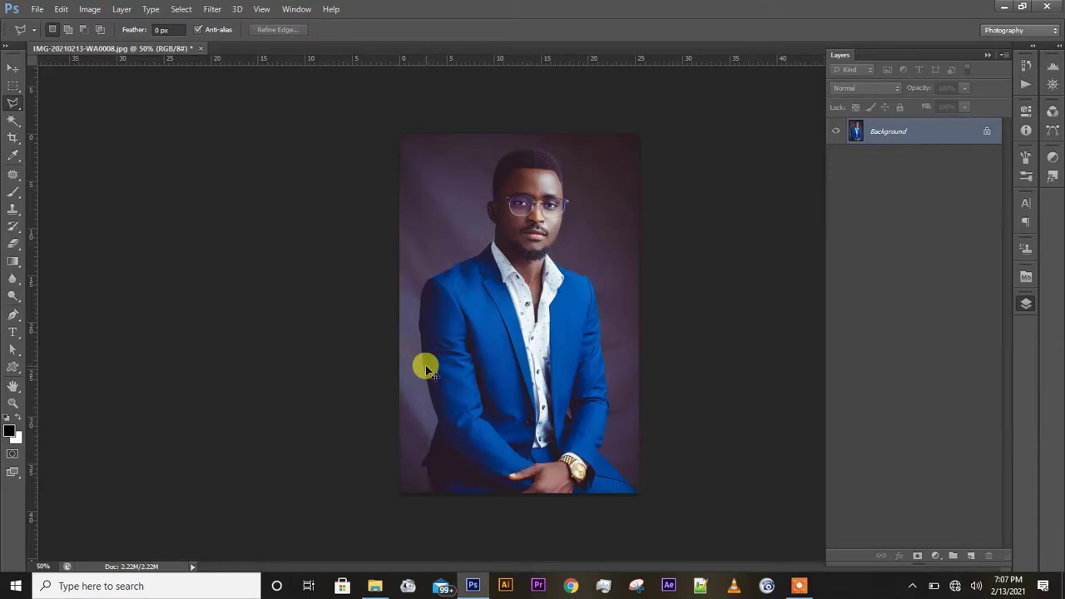
pyautogui.hotkey('ctrl', '+')
pyautogui.hotkey('ctrl', '+')
pyautogui.hotkey('ctrl', '+')
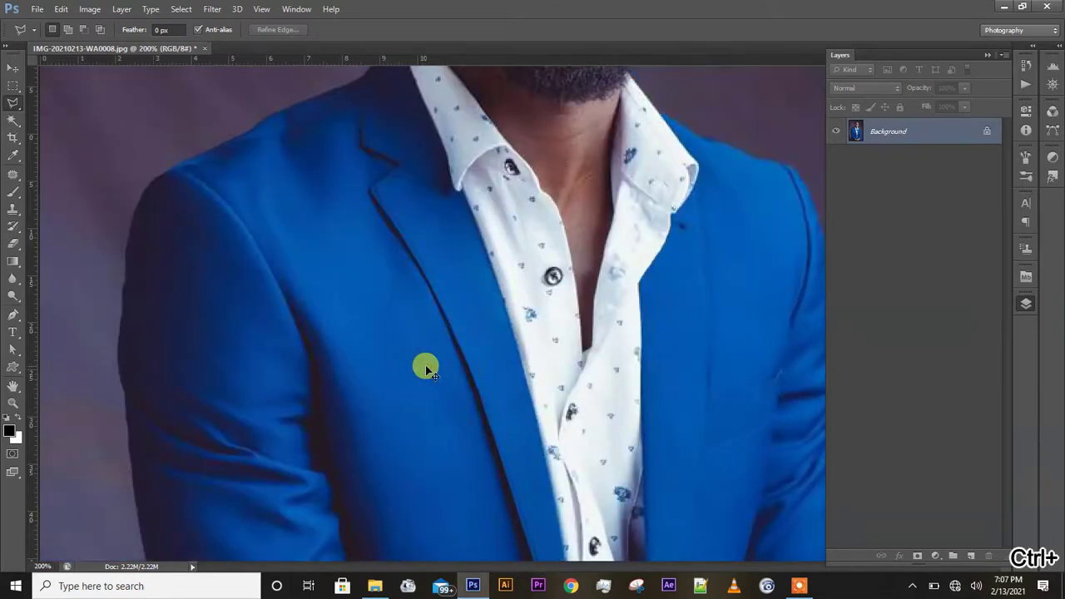
pyautogui.scroll(-5, 425, 367)
pyautogui.scroll(-5, 425, 367)
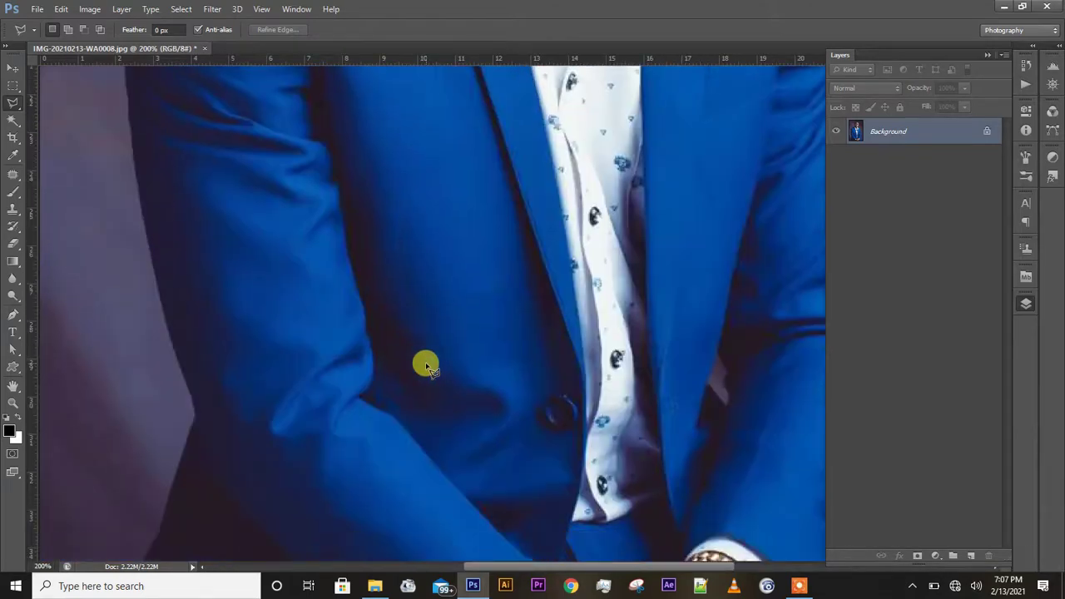
pyautogui.hscroll(-4, 425, 364)
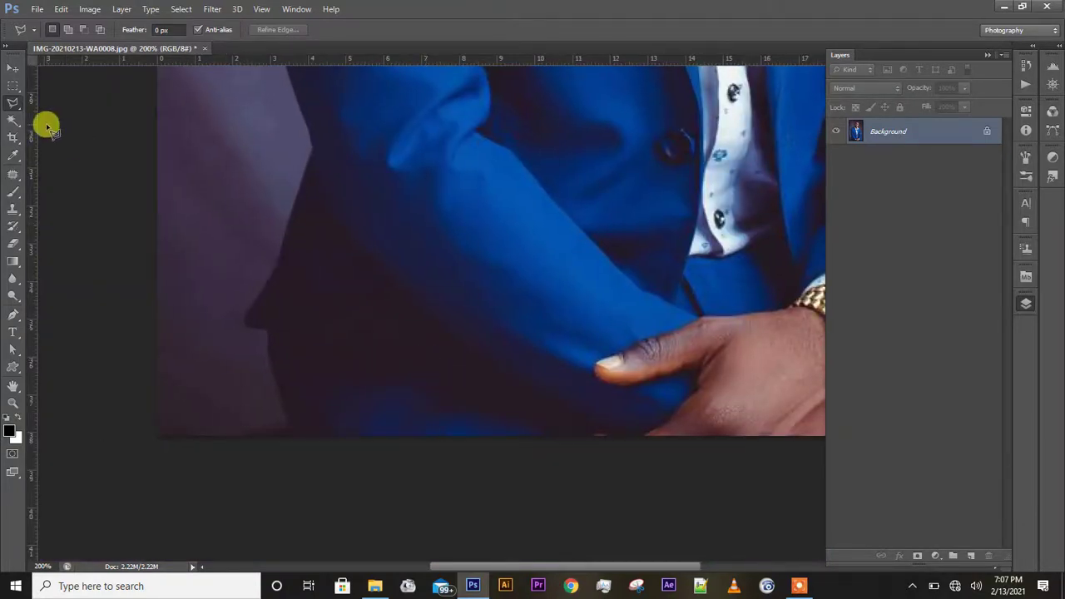
# Switch to the freehand Lasso tool and set its feather to 0 px
pyautogui.click(13, 105)
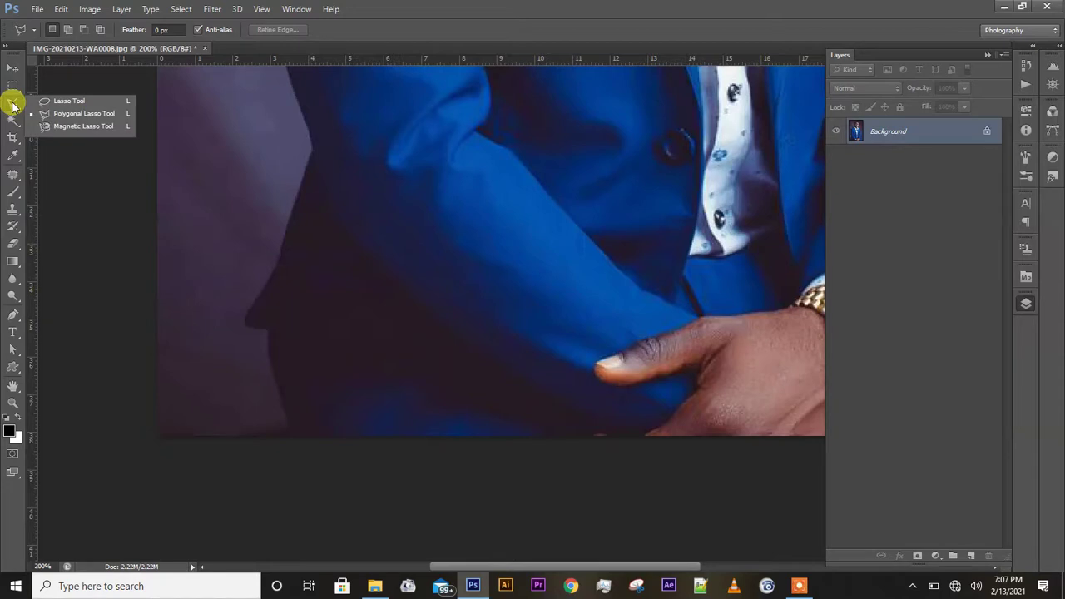
pyautogui.click(68, 103)
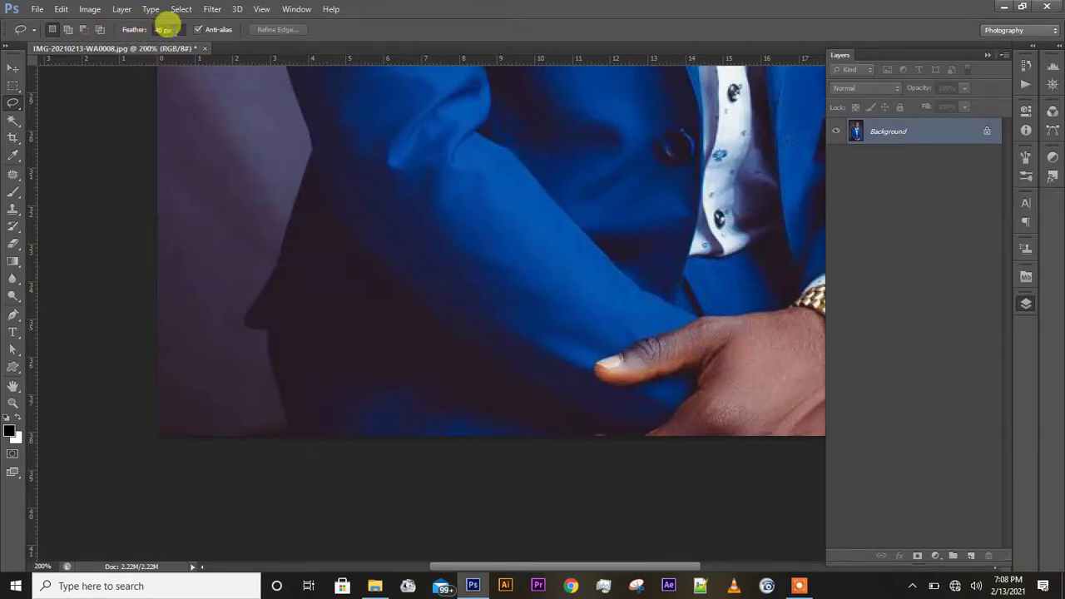
pyautogui.click(157, 27)
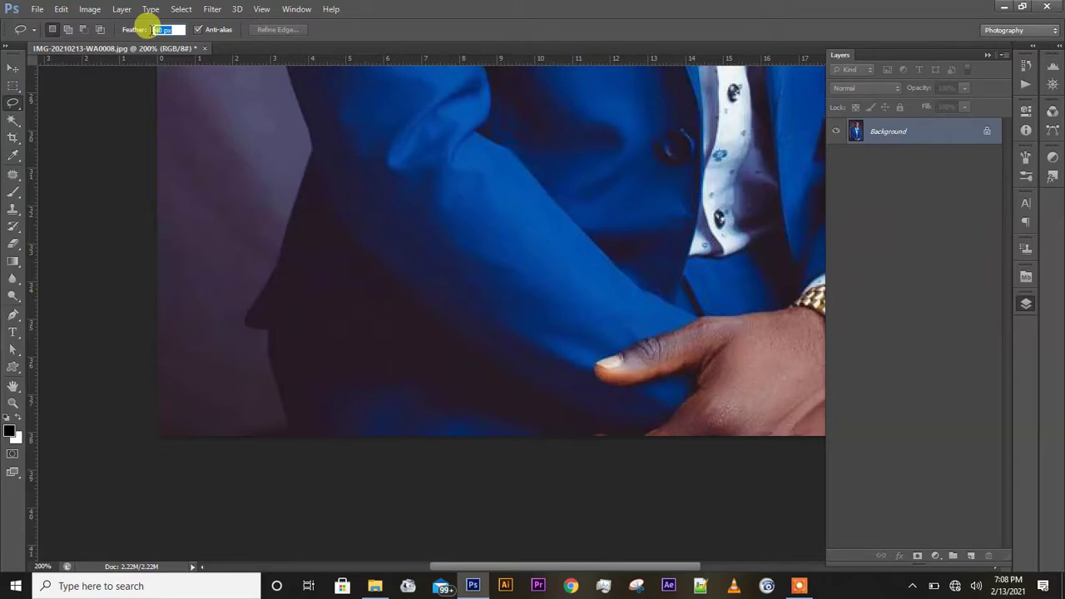
pyautogui.write('10')
pyautogui.press('Return')
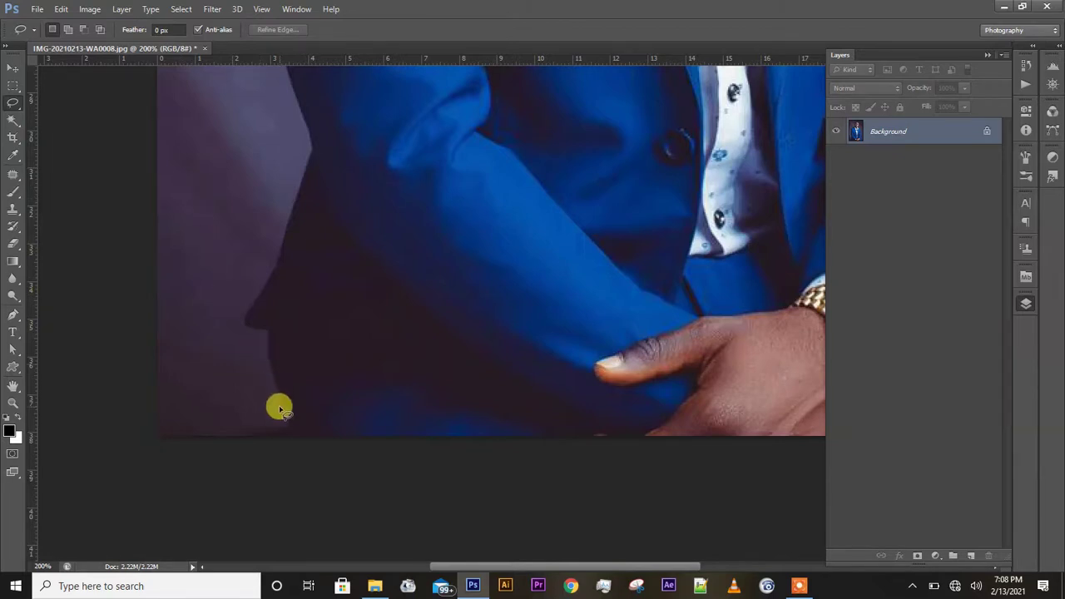
# Lasso the man's full outline from the photo's lower edge around the head and back, and add a layer mask from the selection
pyautogui.hotkey('ctrl', '0')
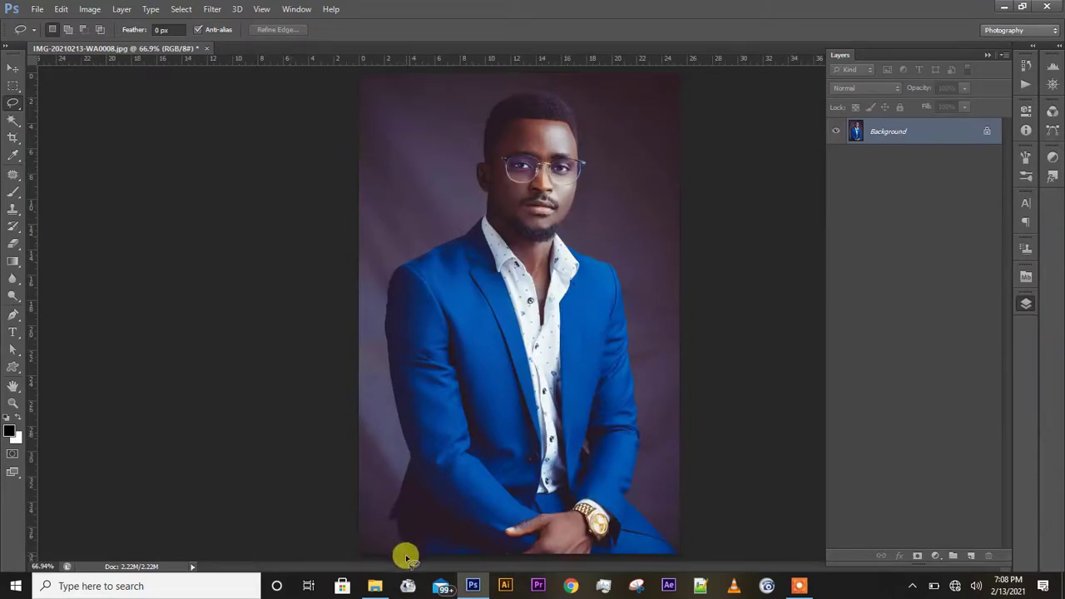
pyautogui.moveTo(406, 557)
pyautogui.mouseDown()
pyautogui.moveTo(389, 515)
pyautogui.moveTo(412, 457)
pyautogui.moveTo(385, 333)
pyautogui.moveTo(390, 282)
pyautogui.moveTo(486, 217)
pyautogui.moveTo(478, 162)
pyautogui.moveTo(496, 104)
pyautogui.moveTo(523, 89)
pyautogui.moveTo(548, 93)
pyautogui.moveTo(567, 101)
pyautogui.moveTo(583, 164)
pyautogui.moveTo(559, 238)
pyautogui.moveTo(623, 289)
pyautogui.moveTo(636, 425)
pyautogui.moveTo(625, 497)
pyautogui.moveTo(680, 558)
pyautogui.moveTo(478, 570)
pyautogui.moveTo(405, 564)
pyautogui.mouseUp()
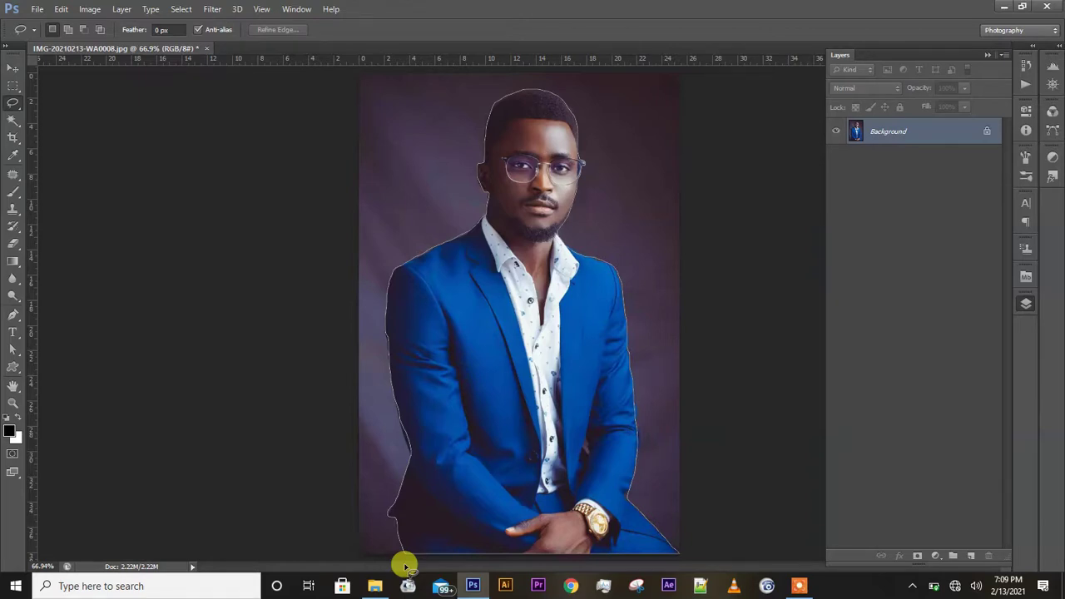
pyautogui.moveTo(405, 565); pyautogui.dragTo(405, 565)
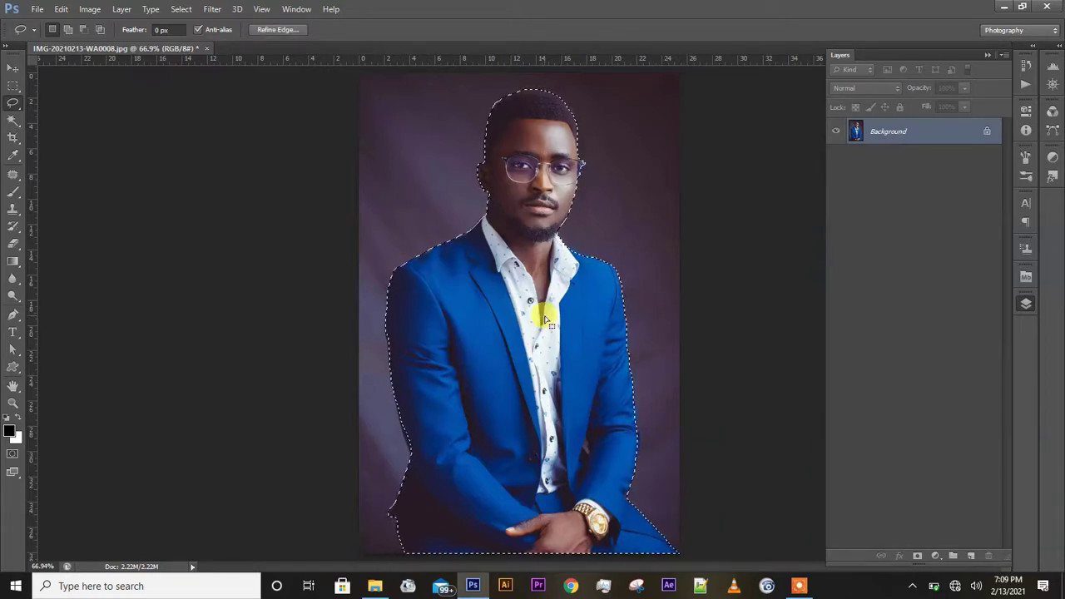
pyautogui.click(916, 554)
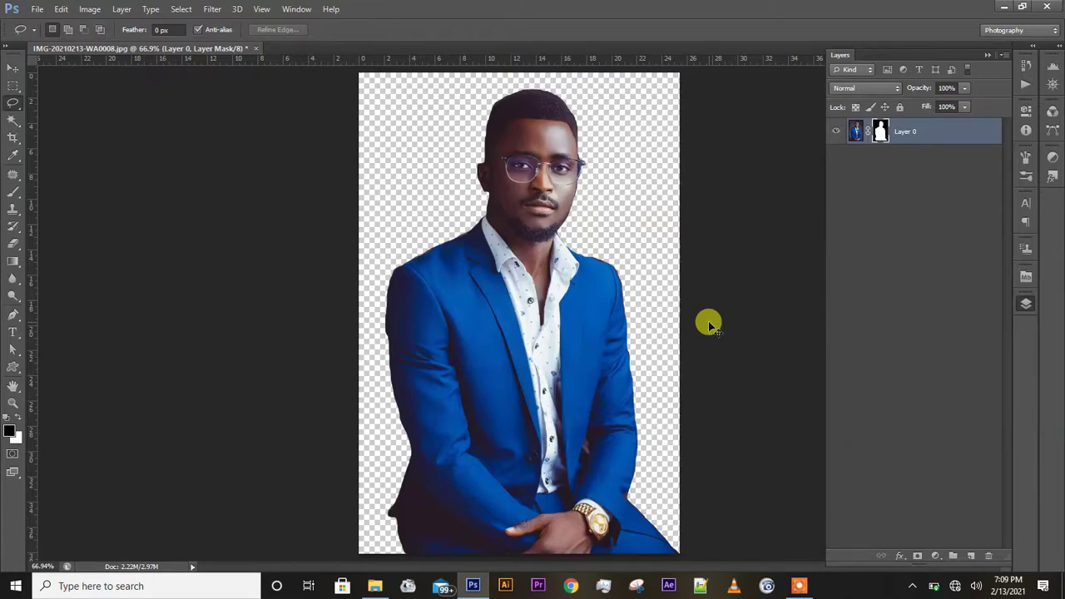
# Inspect the masked cutout's edges at 400%, from the shoulder down the sleeve, along the photo's lower edge and up to the opposite elbow
pyautogui.hotkey('ctrl', '+')
pyautogui.hotkey('ctrl', '+')
pyautogui.hotkey('ctrl', '+')
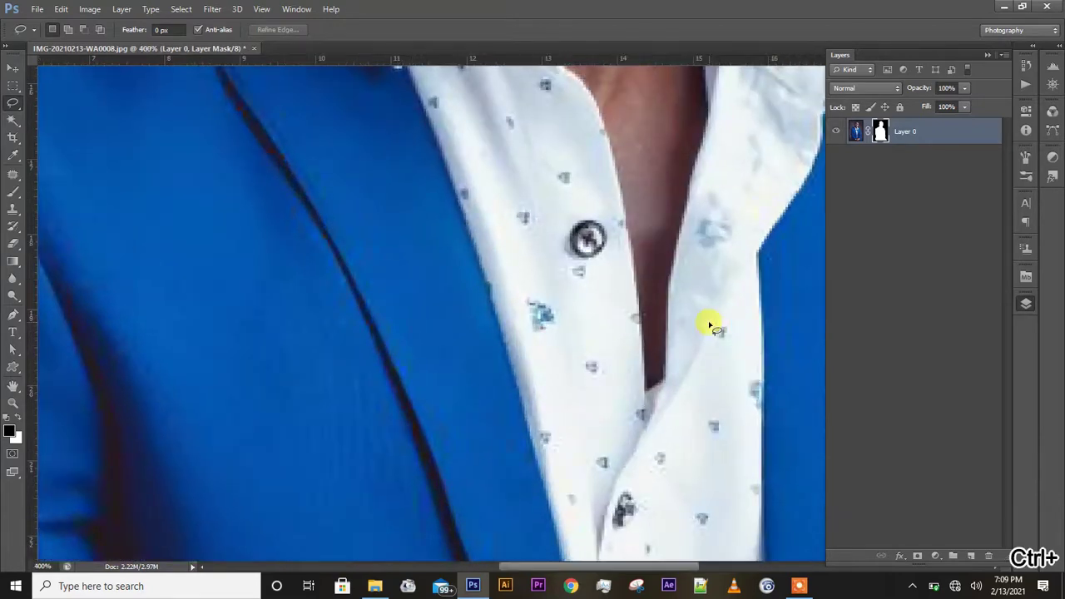
pyautogui.hotkey('ctrl', '+')
pyautogui.hscroll(-5, 406, 338)
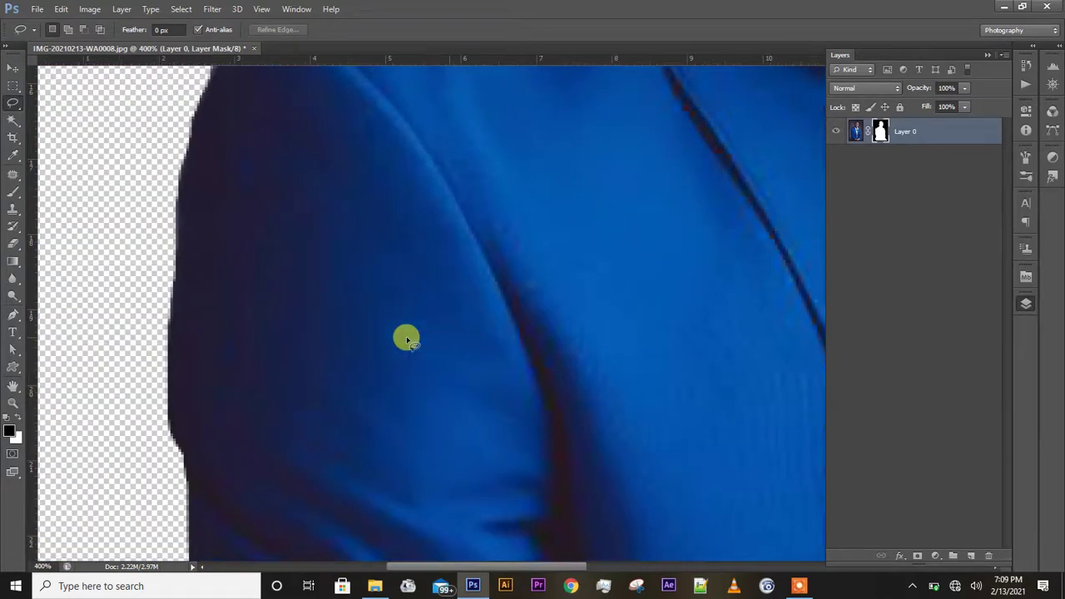
pyautogui.scroll(5, 407, 339)
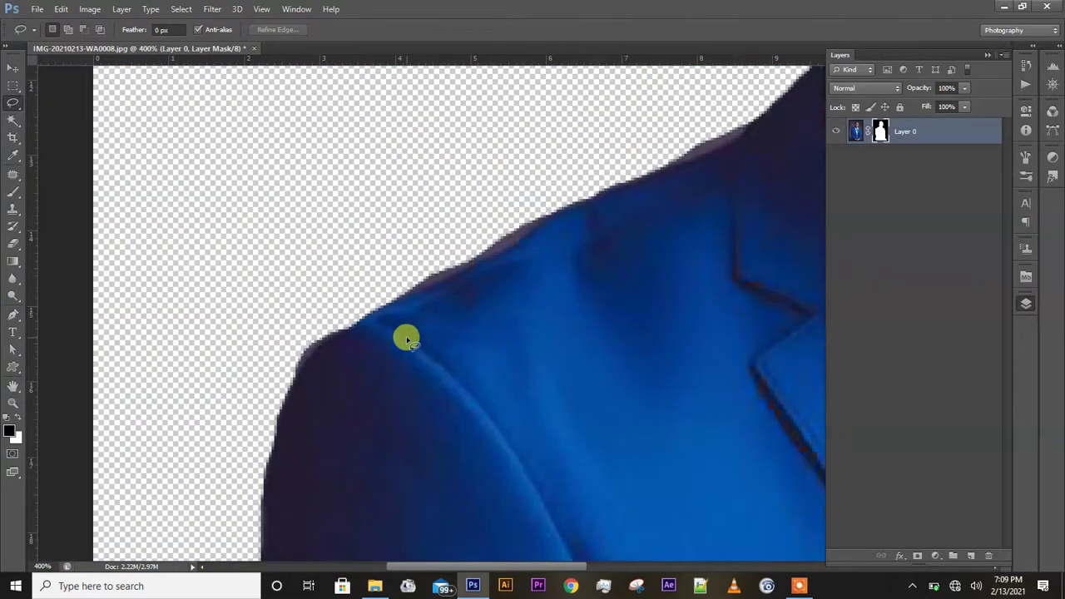
pyautogui.scroll(-10, 406, 339)
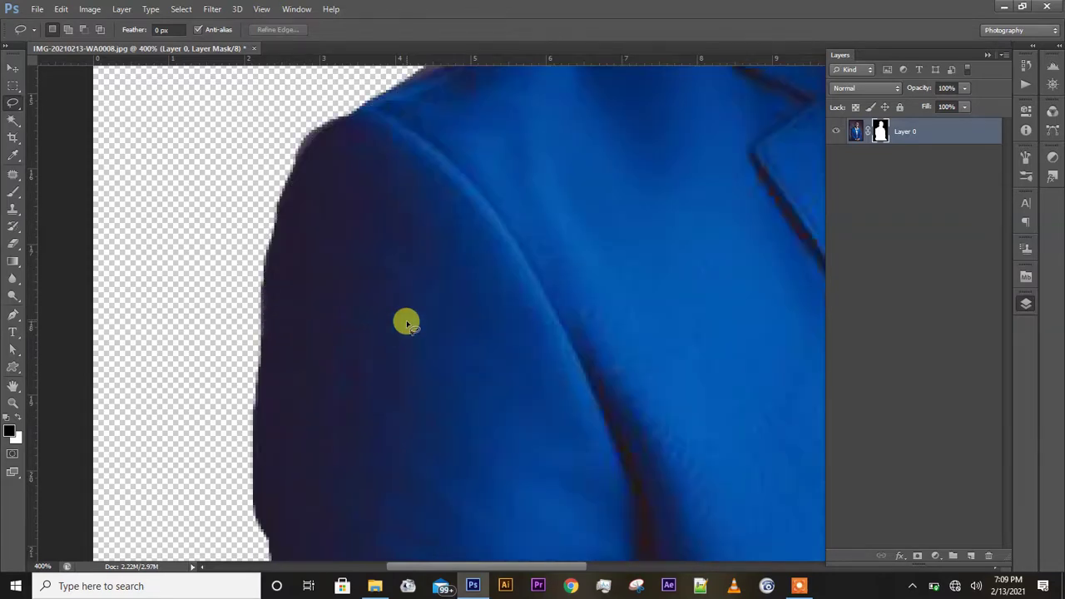
pyautogui.scroll(-10, 406, 318)
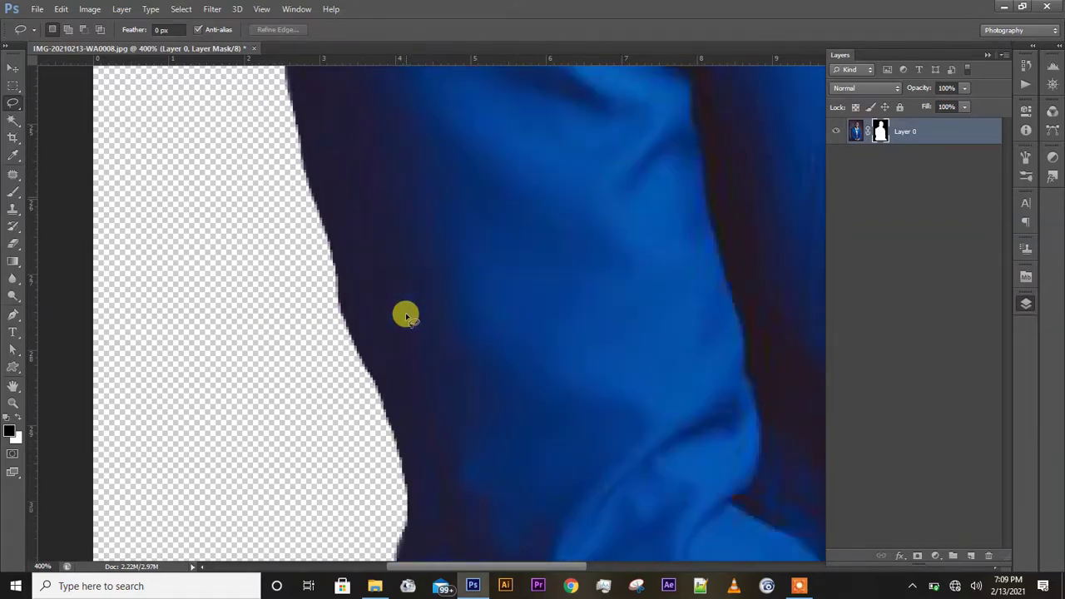
pyautogui.scroll(-10, 406, 316)
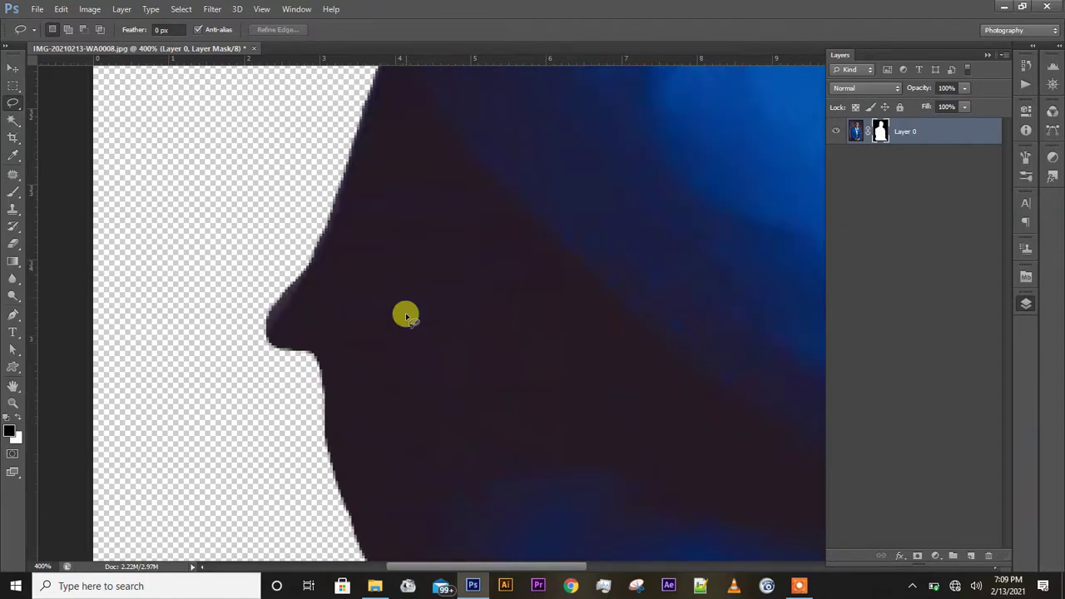
pyautogui.scroll(-3, 406, 315)
pyautogui.hscroll(10, 405, 314)
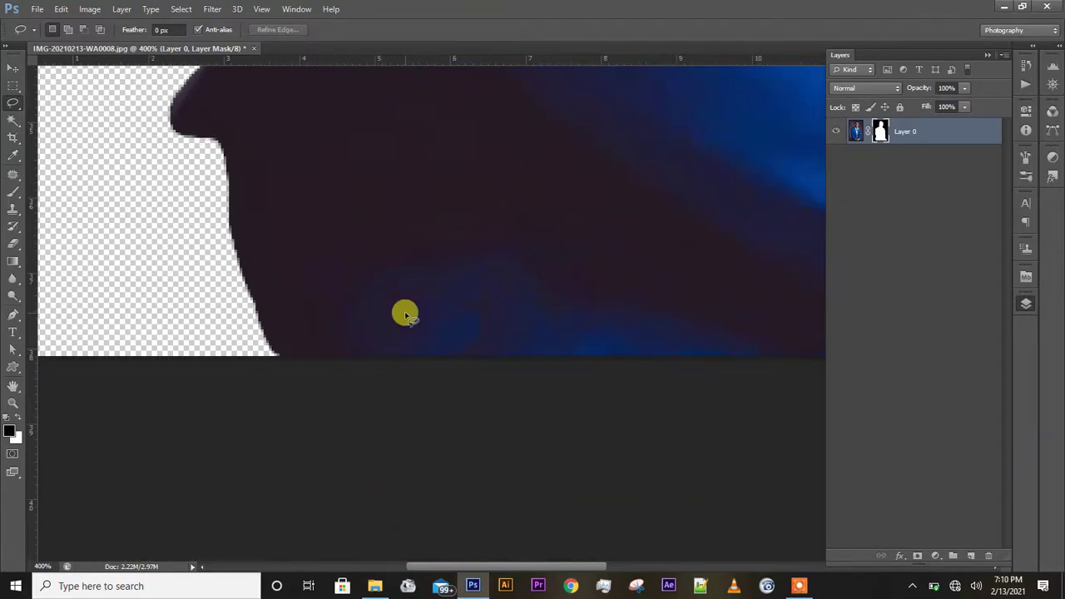
pyautogui.hscroll(15, 406, 315)
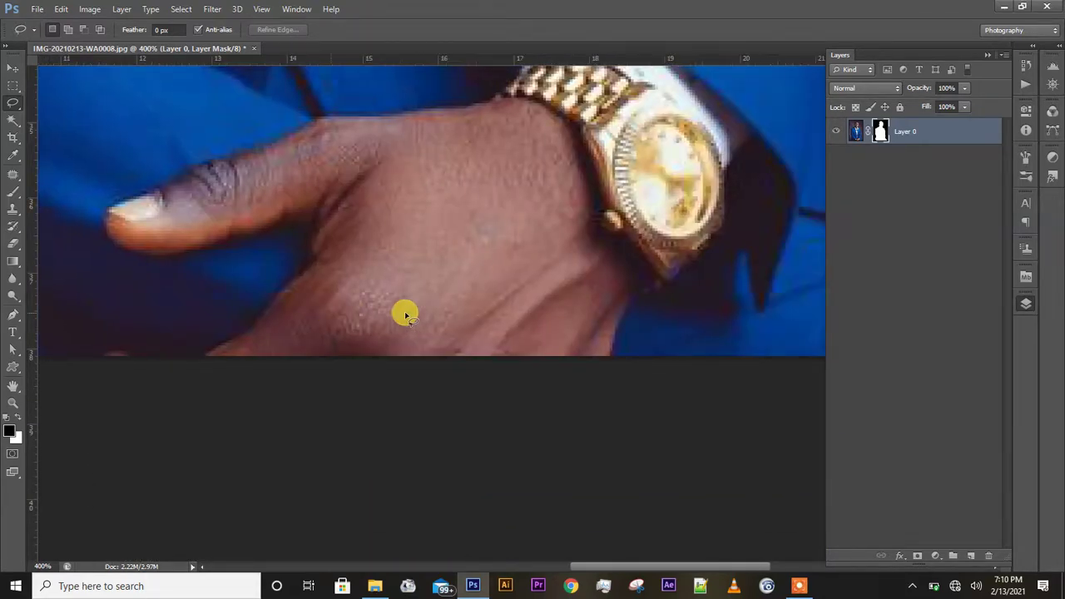
pyautogui.hscroll(2, 406, 314)
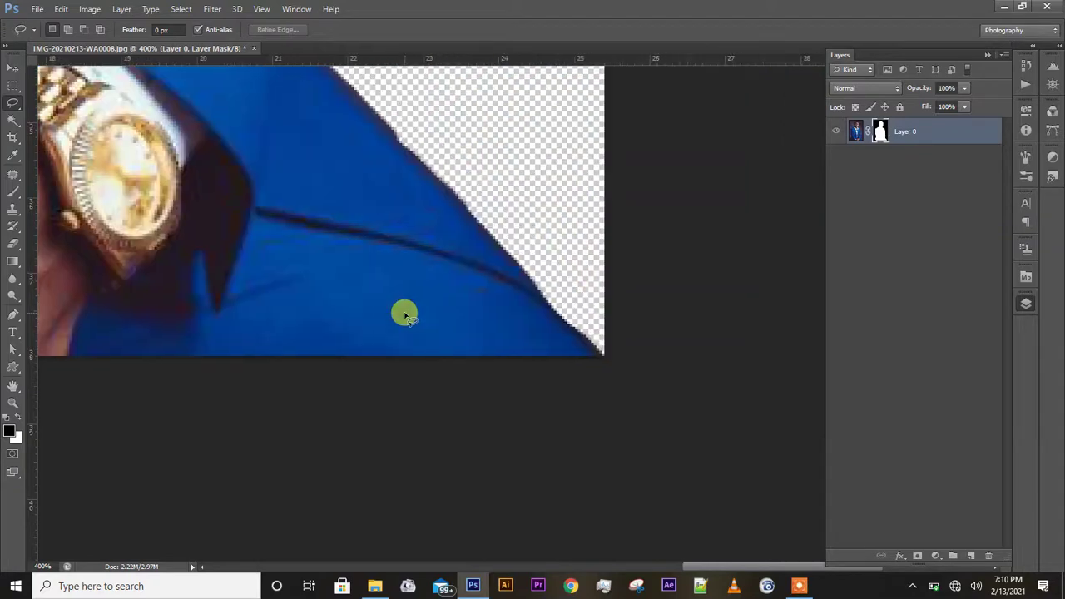
pyautogui.scroll(5, 405, 315)
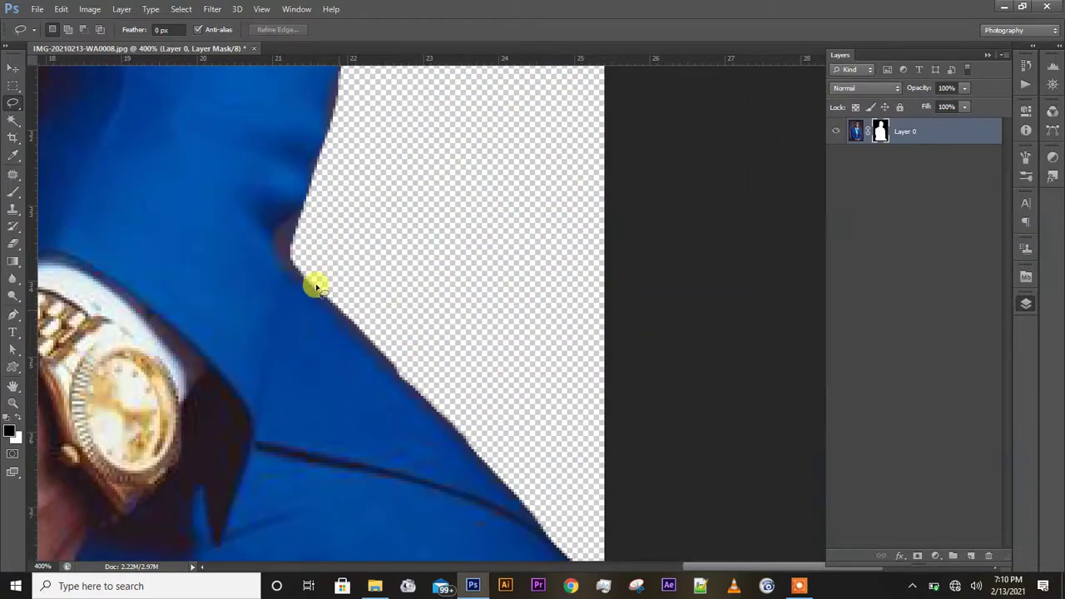
# Inspect the cutout's edges at 300% to 500%, from the elbow by the watch up over the shoulder, collar and face to the hair
pyautogui.scroll(4, 300, 251)
pyautogui.scroll(2, 301, 255)
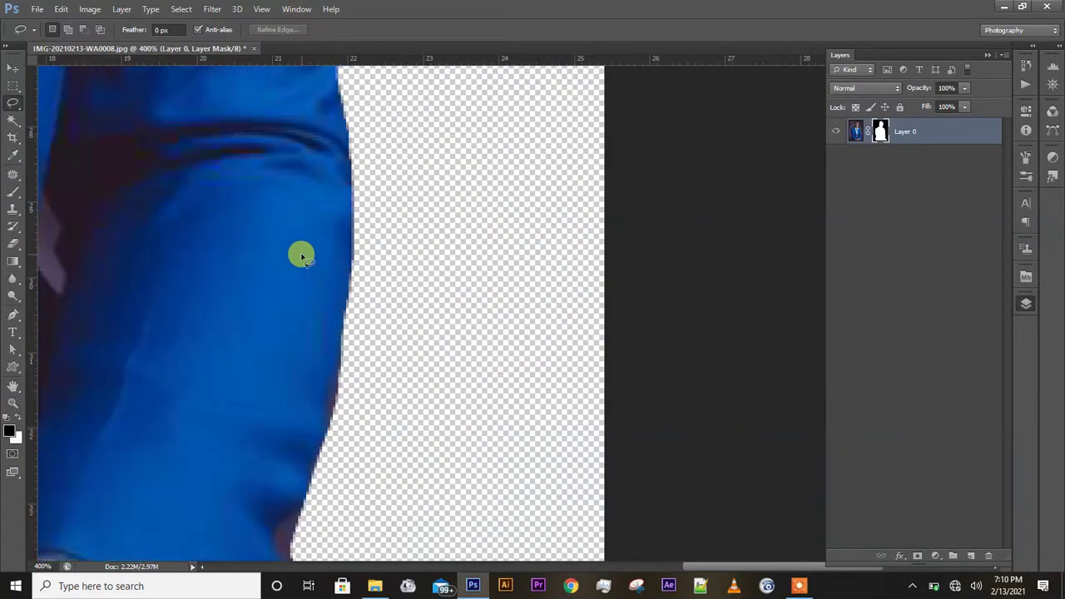
pyautogui.scroll(-5, 301, 255)
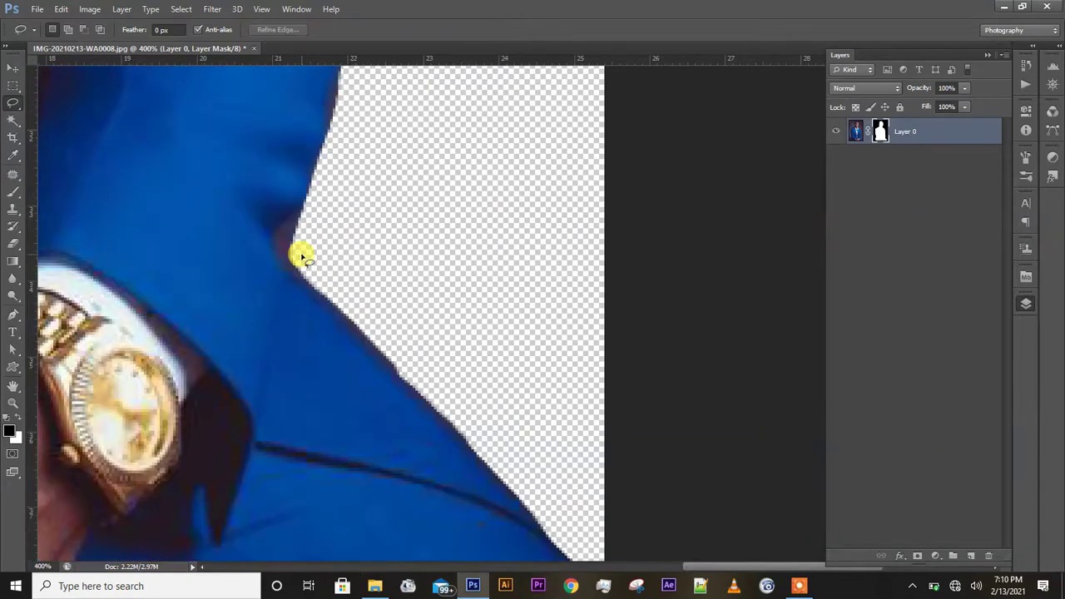
pyautogui.hotkey('ctrl', '-')
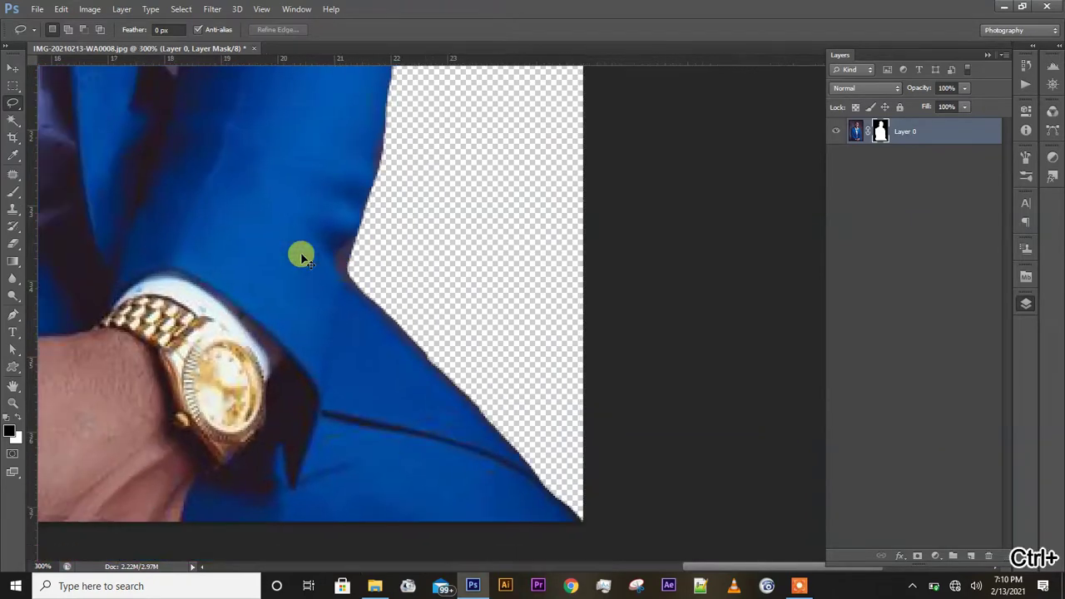
pyautogui.hotkey('ctrl', '+')
pyautogui.hotkey('ctrl', '+')
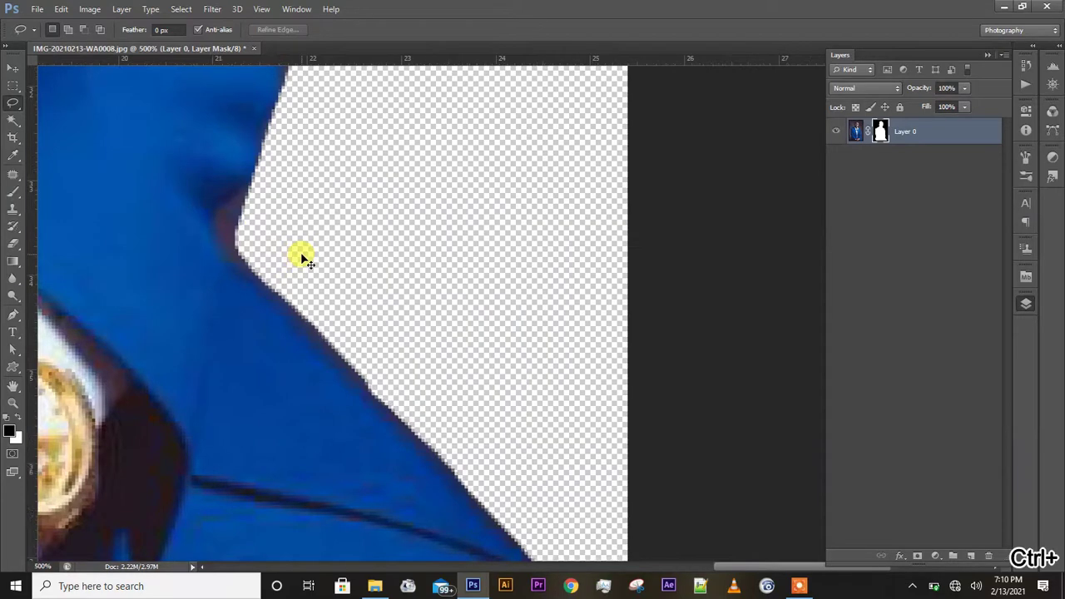
pyautogui.hotkey('ctrl', '-')
pyautogui.hotkey('ctrl', '-')
pyautogui.scroll(10, 301, 257)
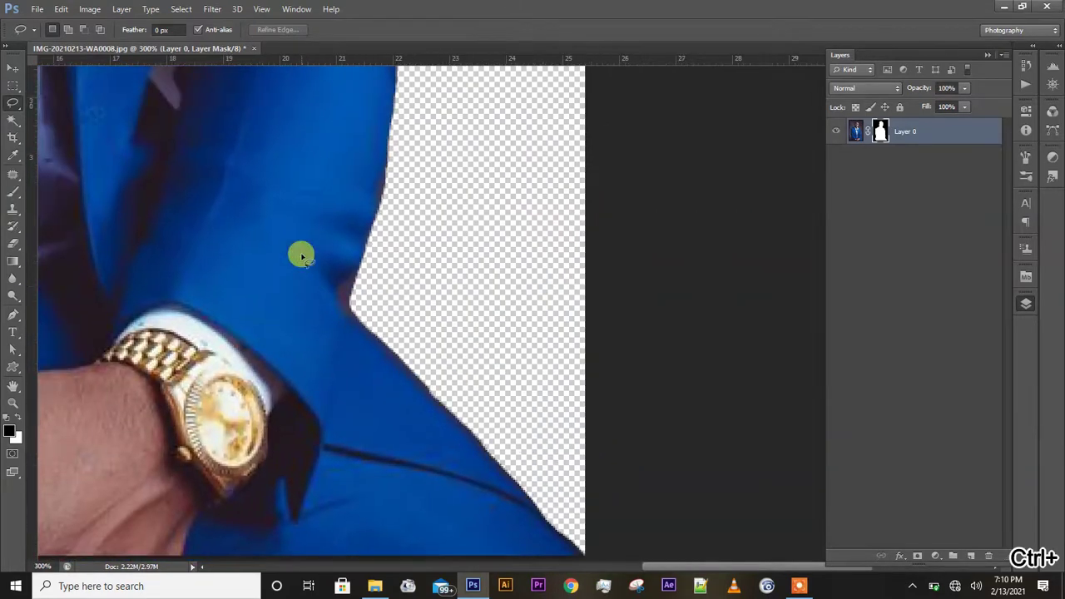
pyautogui.scroll(10, 301, 257)
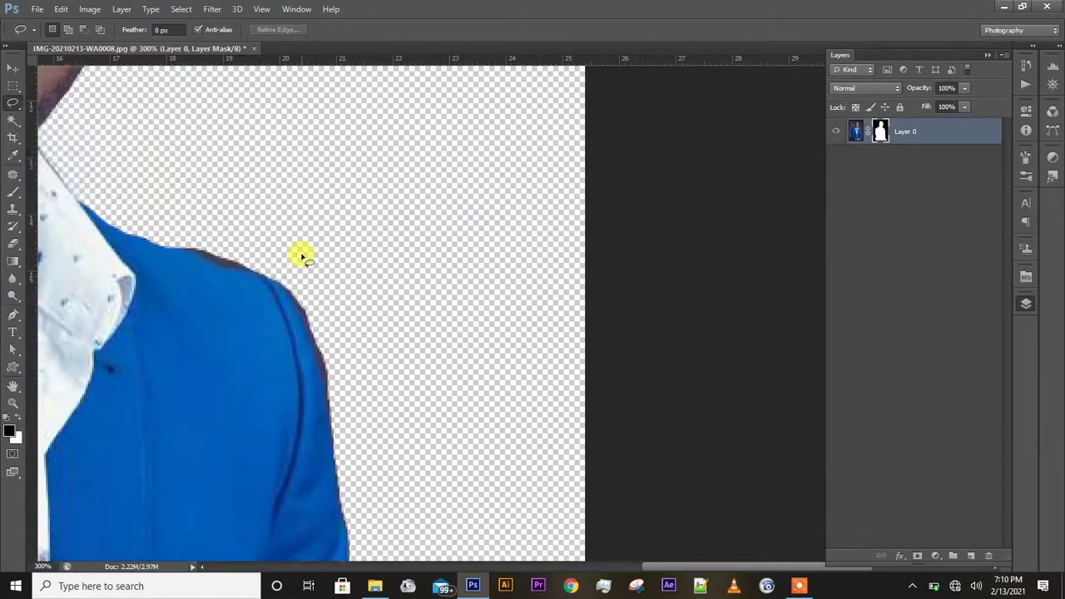
pyautogui.scroll(10, 301, 257)
pyautogui.hscroll(-5, 301, 257)
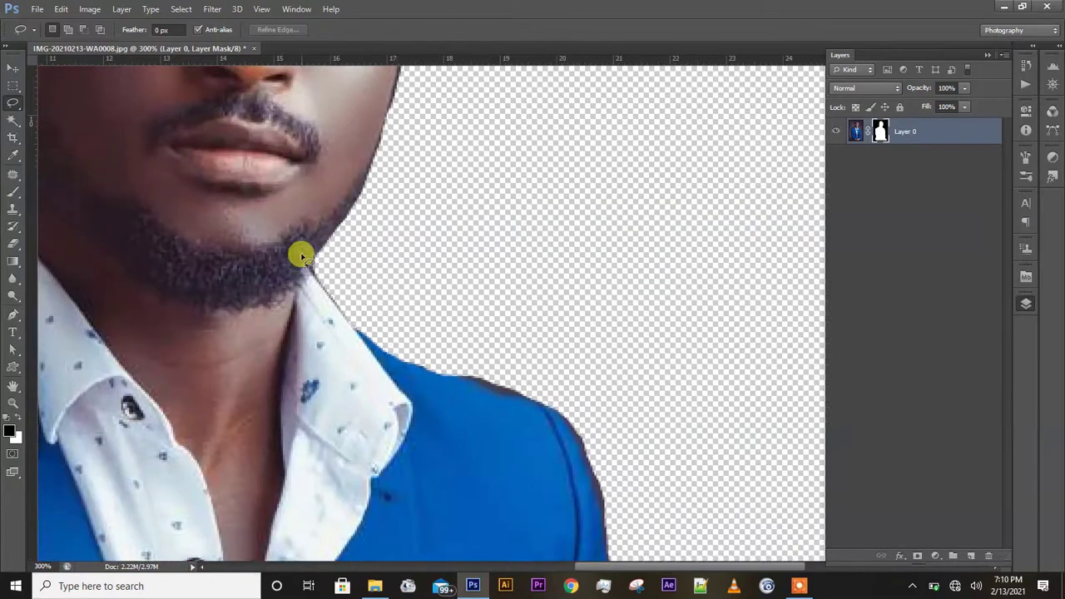
pyautogui.scroll(5, 301, 257)
pyautogui.hscroll(-5, 301, 257)
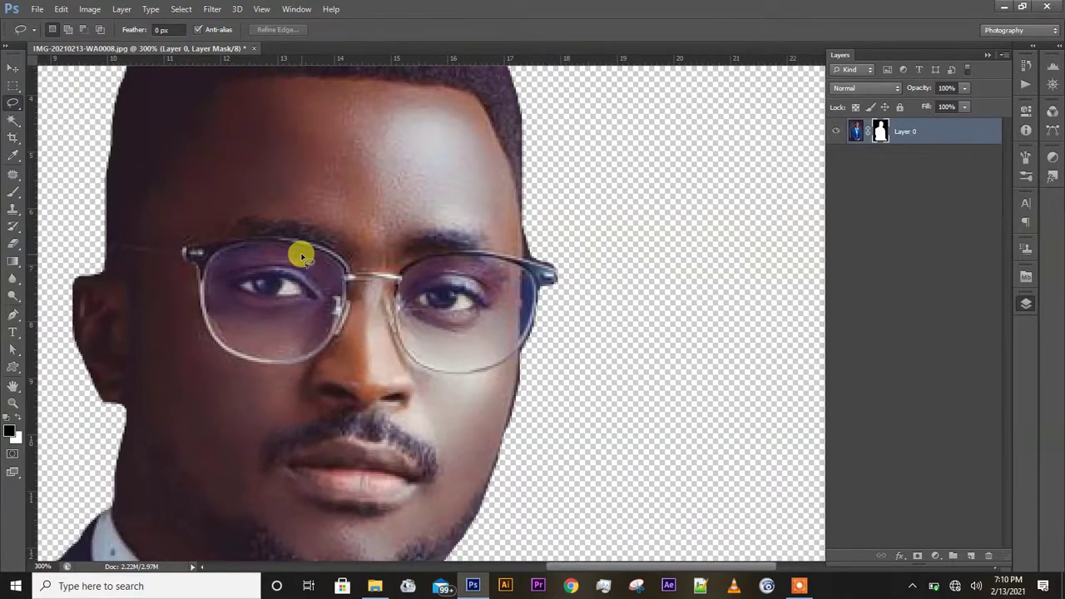
pyautogui.hscroll(-2, 301, 257)
pyautogui.scroll(4, 301, 257)
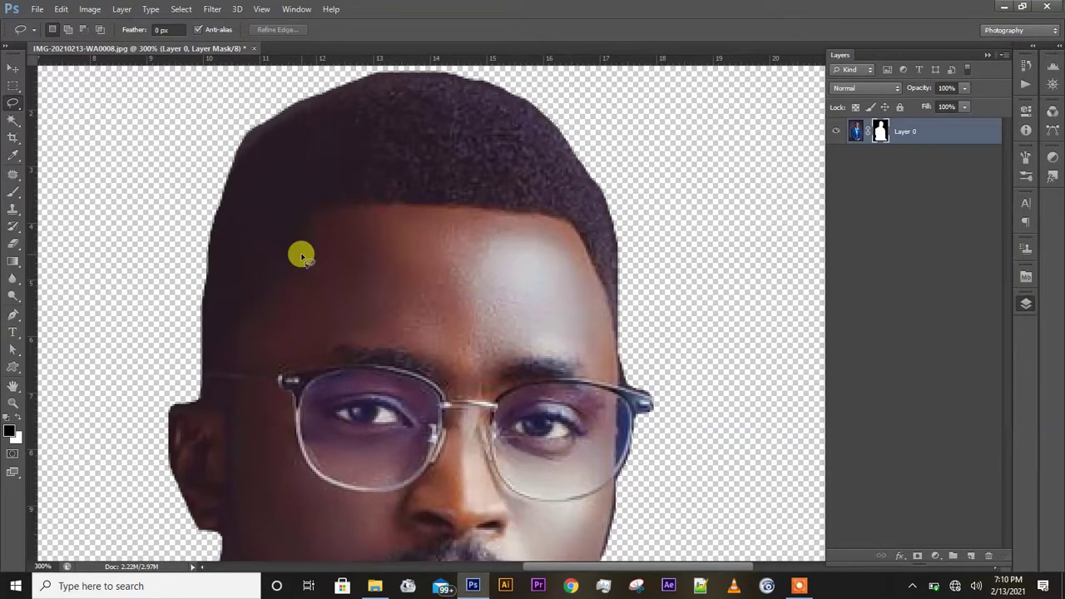
# Delete the layer mask from Layer 0, bringing back the full portrait with its background
pyautogui.hotkey('ctrl', '0')
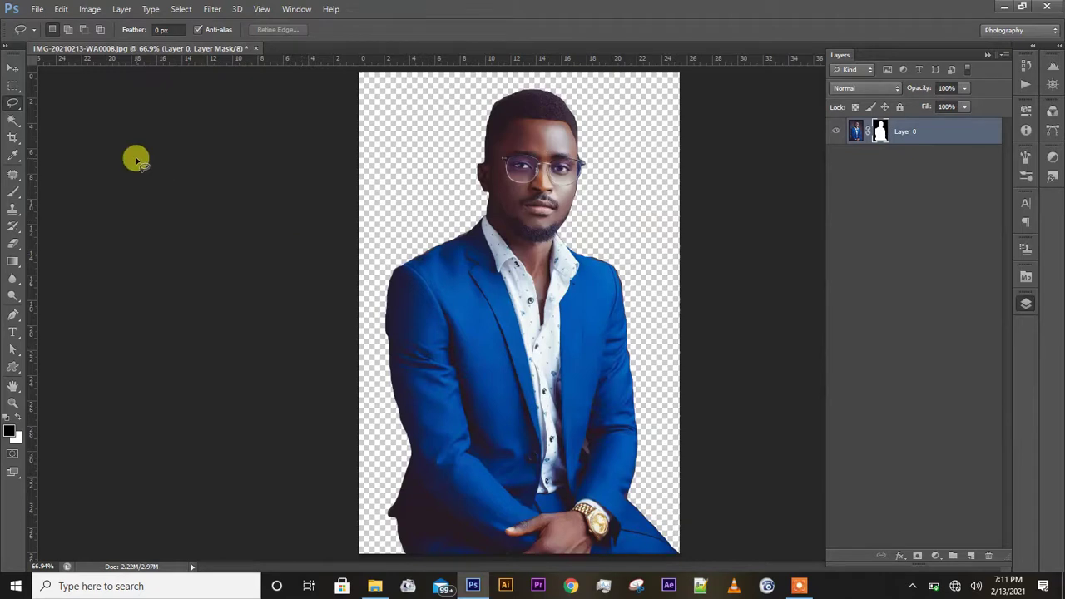
pyautogui.rightClick(879, 137)
pyautogui.click(928, 166)
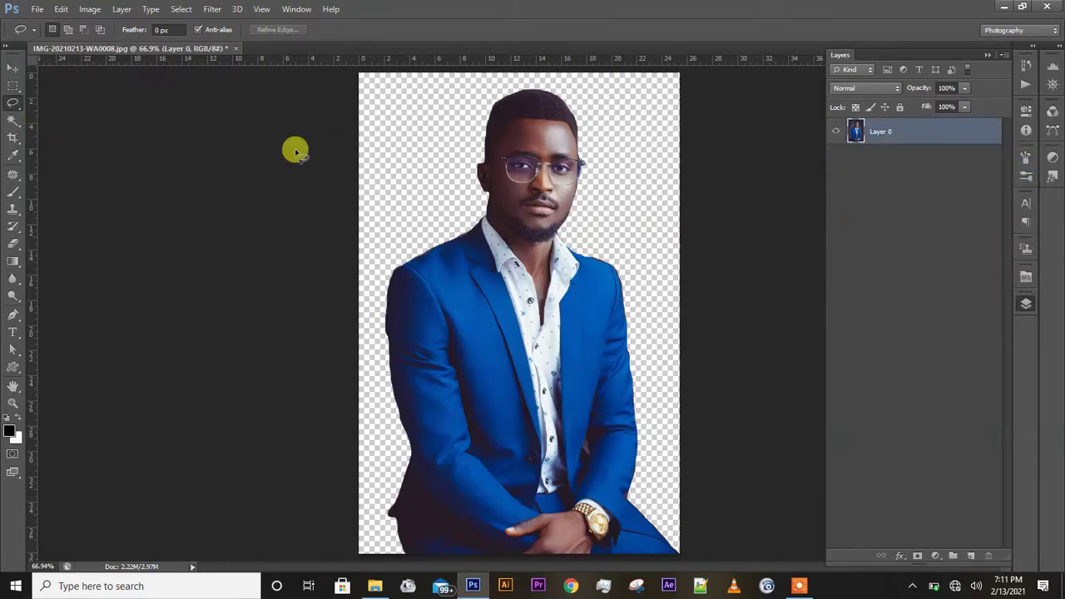
# Switch to the Polygonal Lasso tool, keeping the feather at 0 px
pyautogui.moveTo(12, 108); pyautogui.dragTo(70, 113)
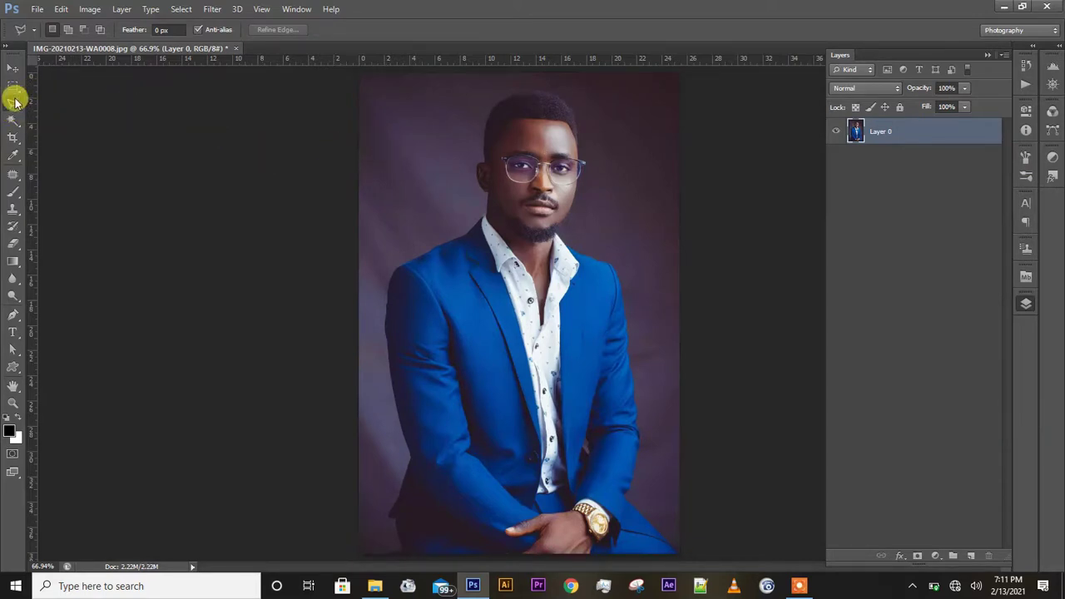
pyautogui.moveTo(15, 102); pyautogui.dragTo(73, 117)
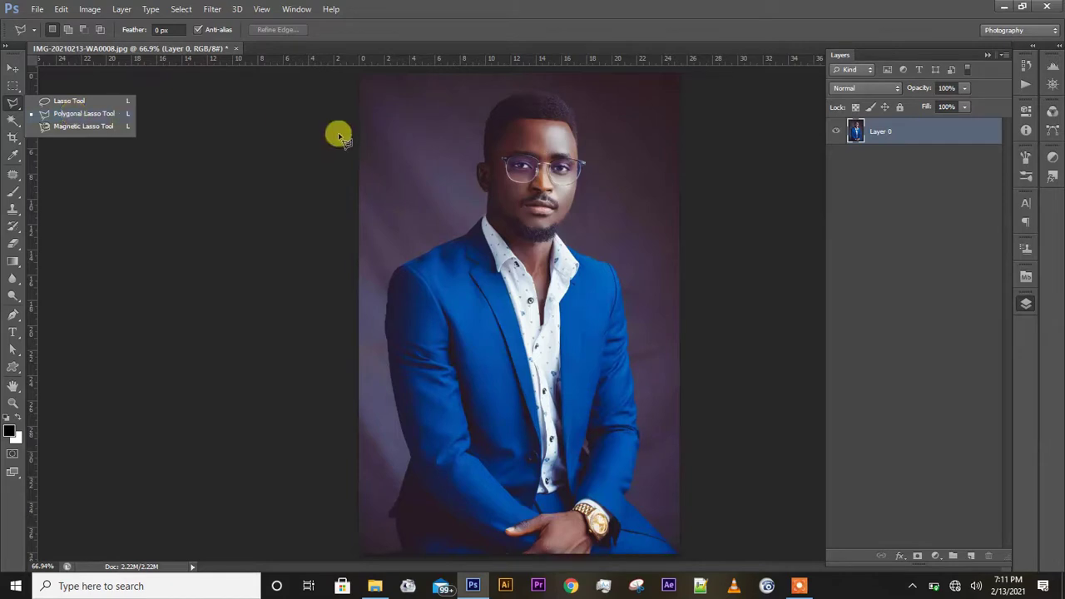
pyautogui.click(380, 29)
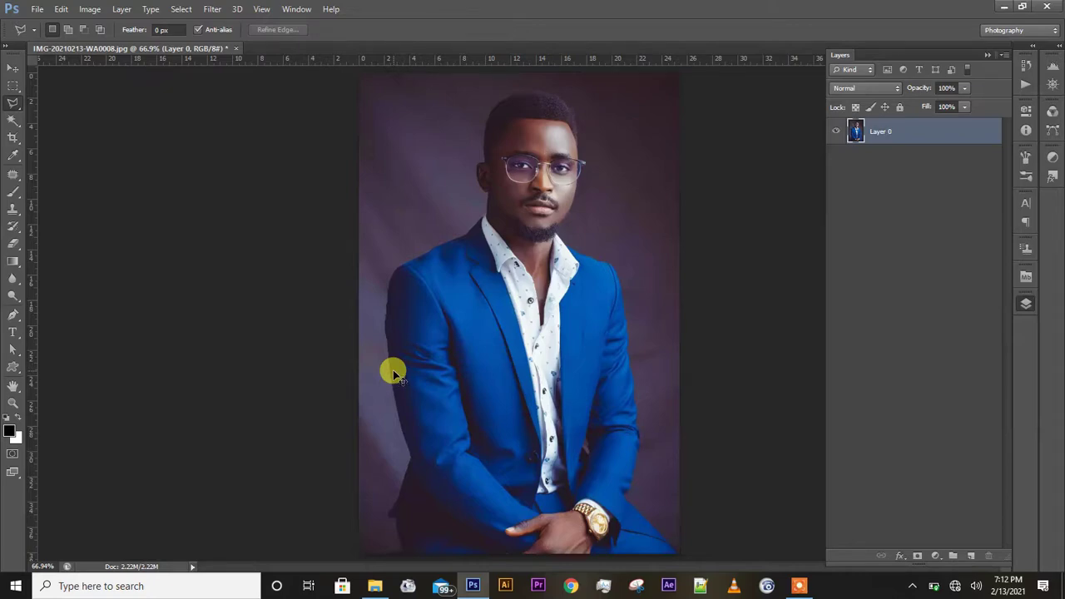
# Trace the jacket's outer edge with the Polygonal Lasso from below the photo's lower edge around the hem and up past the elbow
pyautogui.hotkey('ctrl', '+')
pyautogui.hotkey('ctrl', '+')
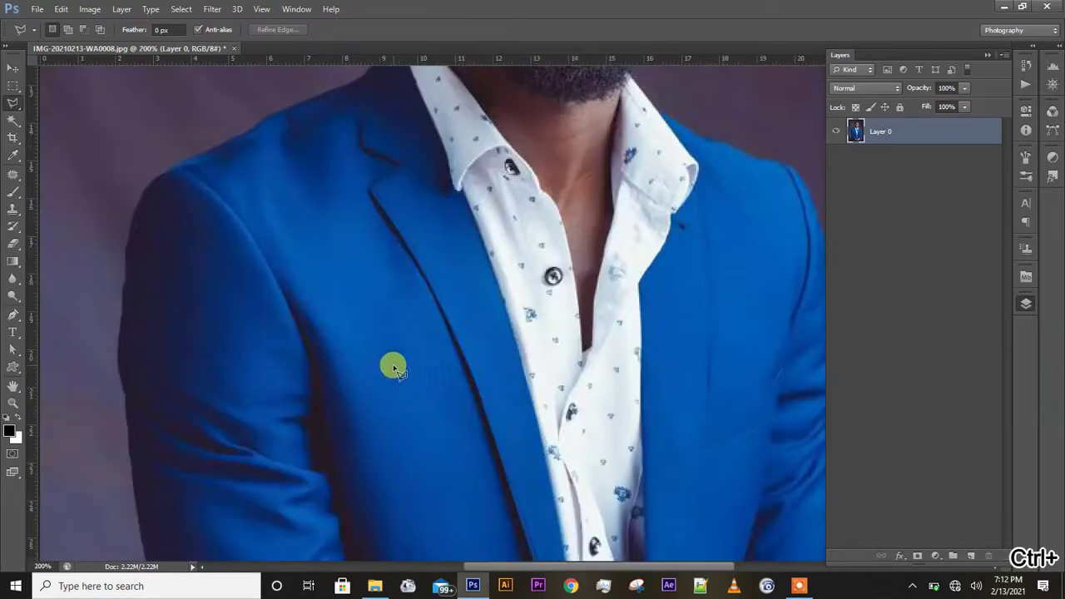
pyautogui.scroll(-6, 394, 367)
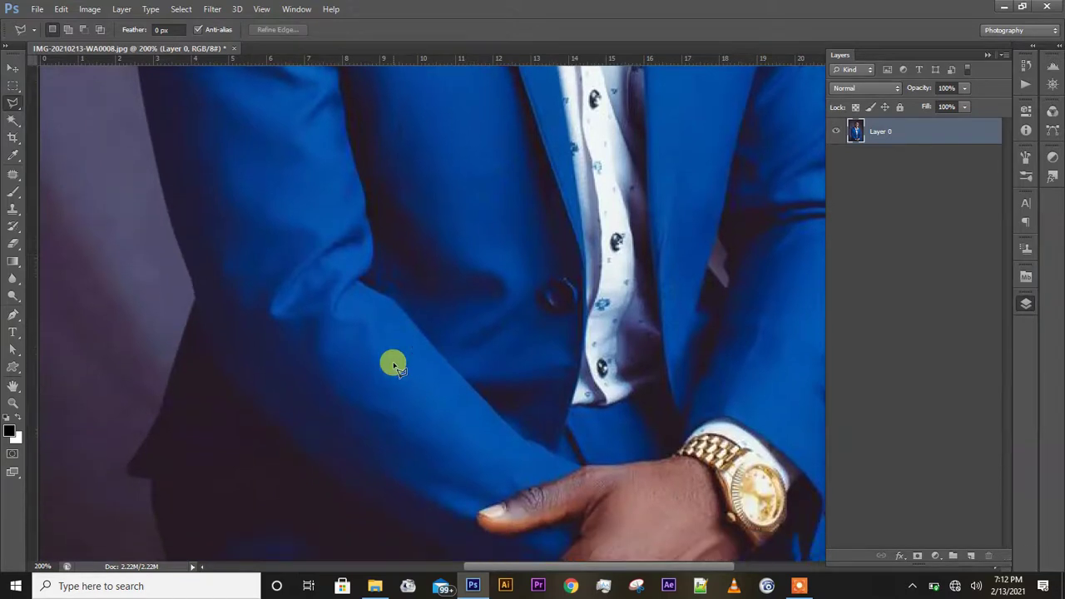
pyautogui.scroll(-5, 393, 366)
pyautogui.hscroll(-3, 390, 359)
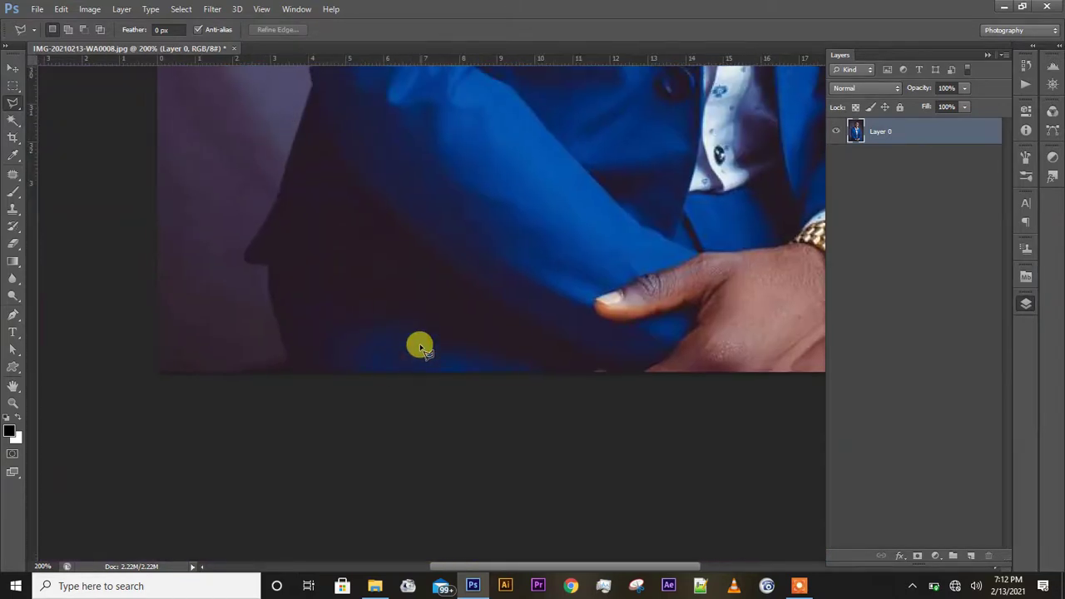
pyautogui.scroll(2, 419, 347)
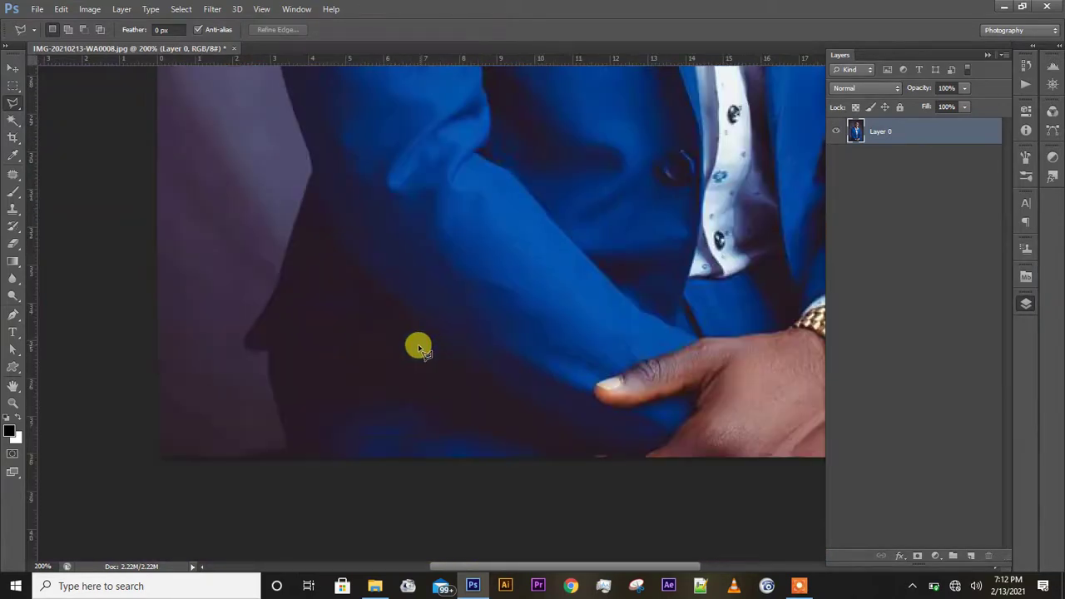
pyautogui.click(299, 475)
pyautogui.click(267, 352)
pyautogui.click(246, 339)
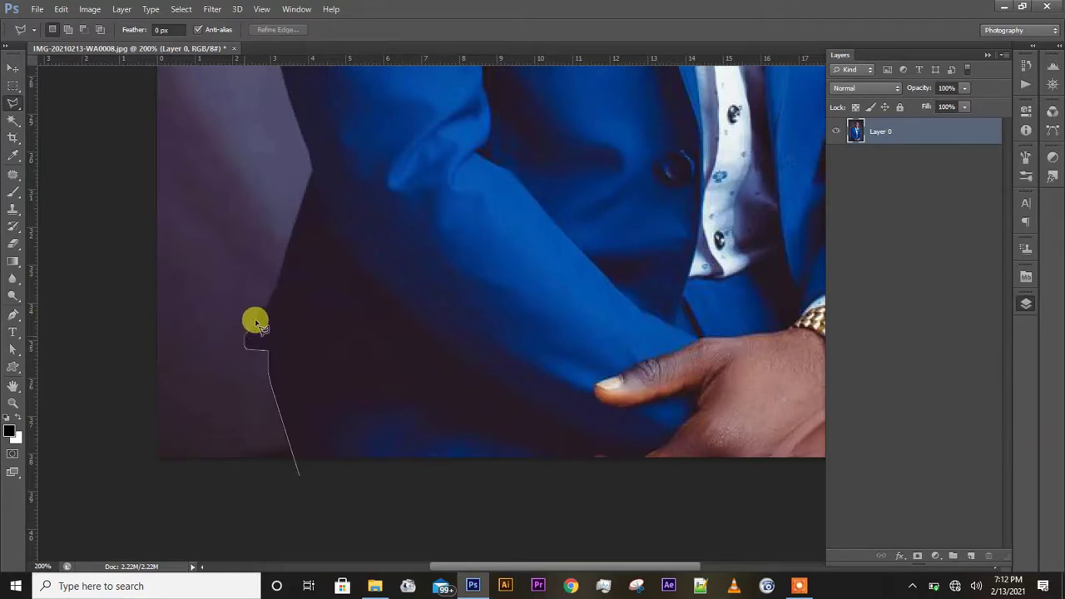
pyautogui.click(277, 281)
pyautogui.click(309, 157)
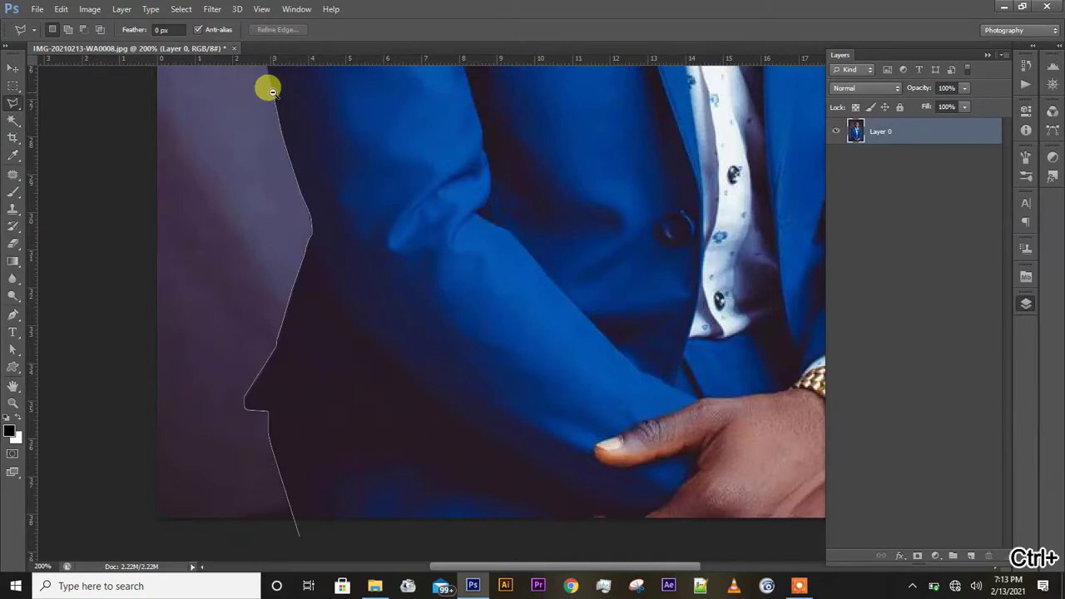
# Close the polygonal selection around the background beside the elbow and hem, running outside the photo back to the starting point
pyautogui.hotkey('ctrl', '-')
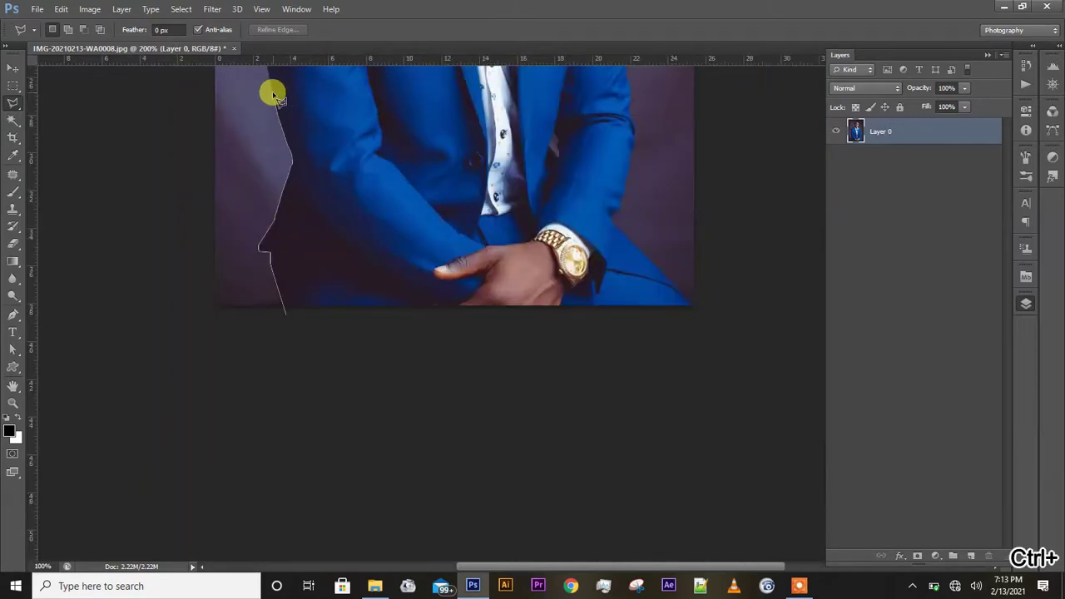
pyautogui.click(209, 86)
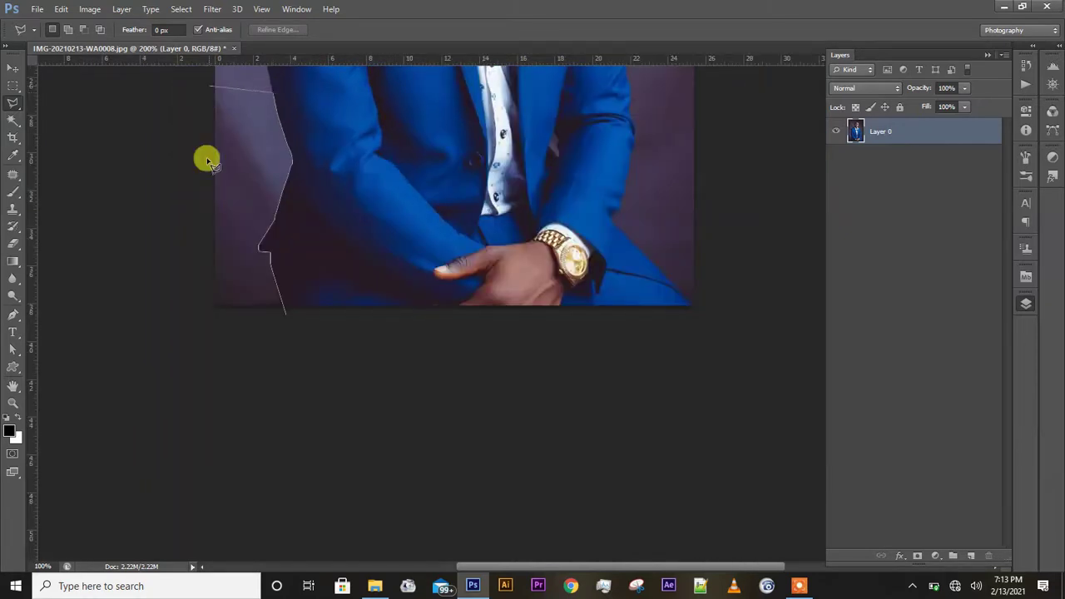
pyautogui.click(205, 338)
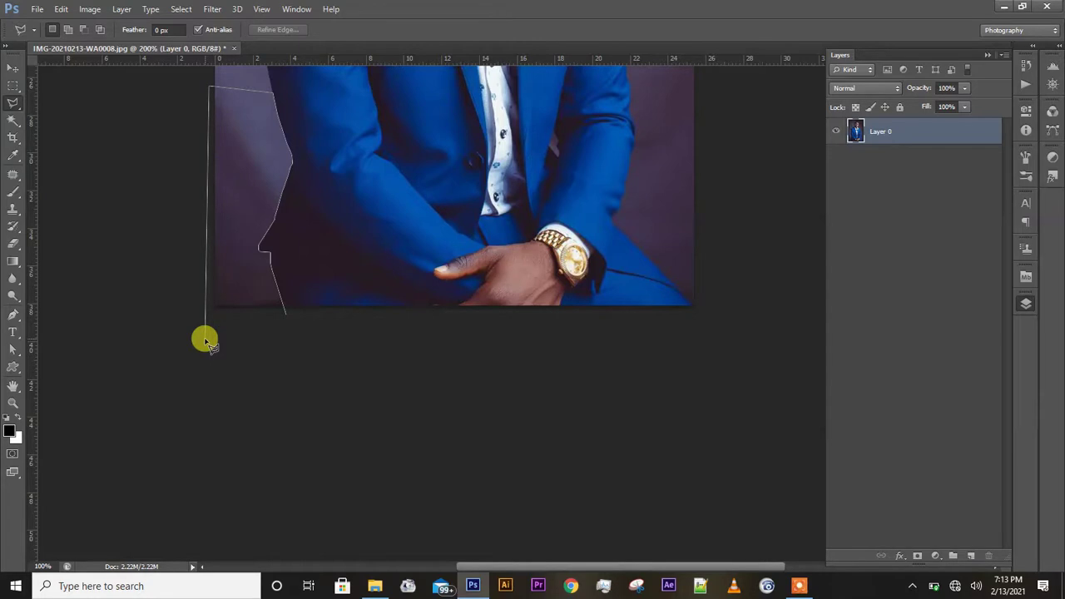
pyautogui.click(285, 318)
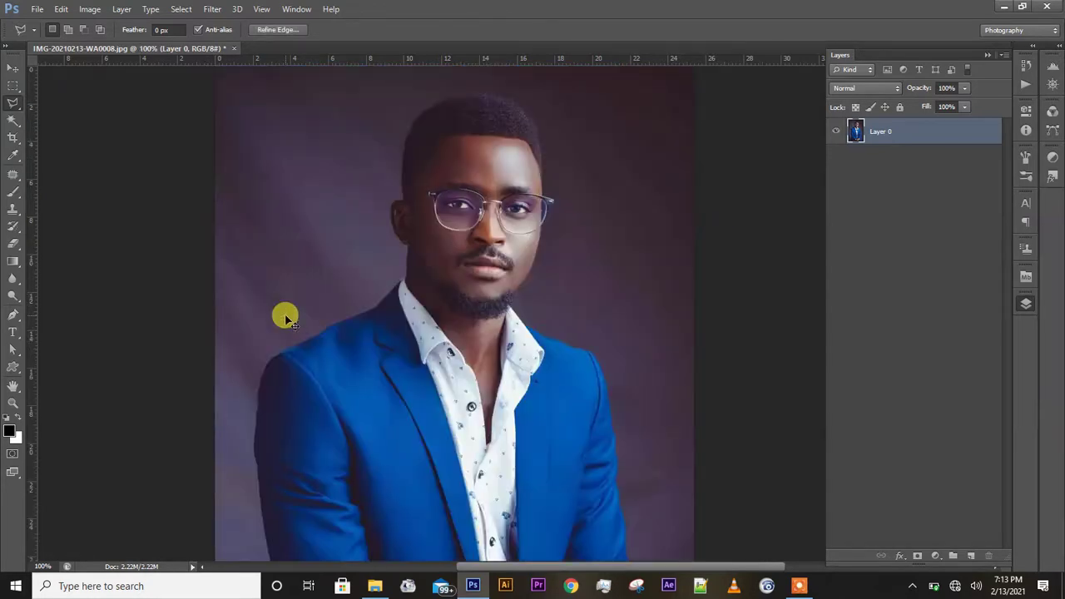
# Invert the selection and add a layer mask to Layer 0 that hides the outlined piece of background
pyautogui.hotkey('ctrl', '0')
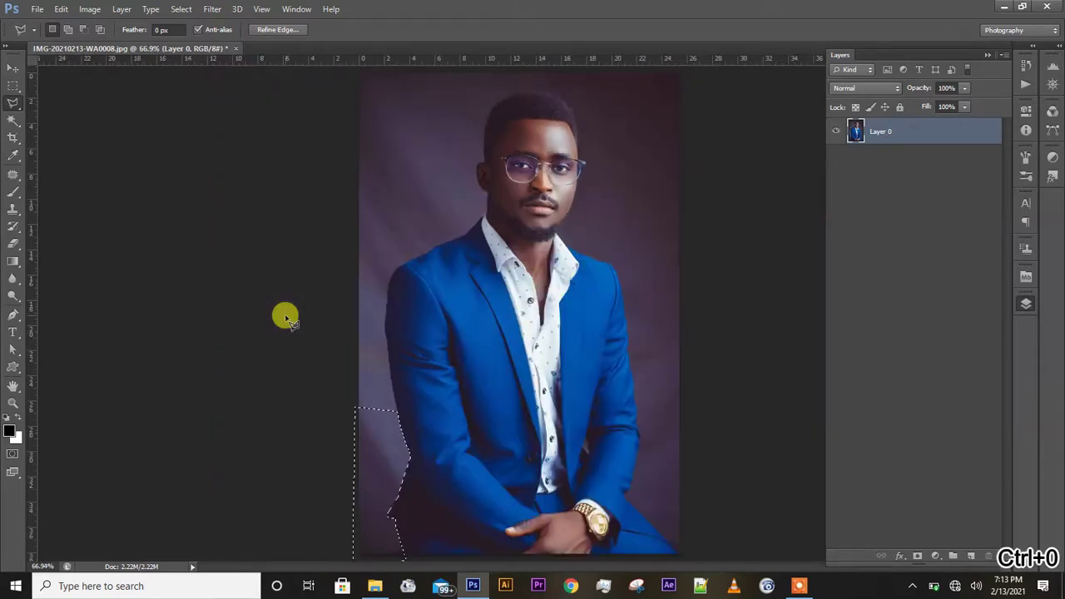
pyautogui.hotkey('ctrl', '-')
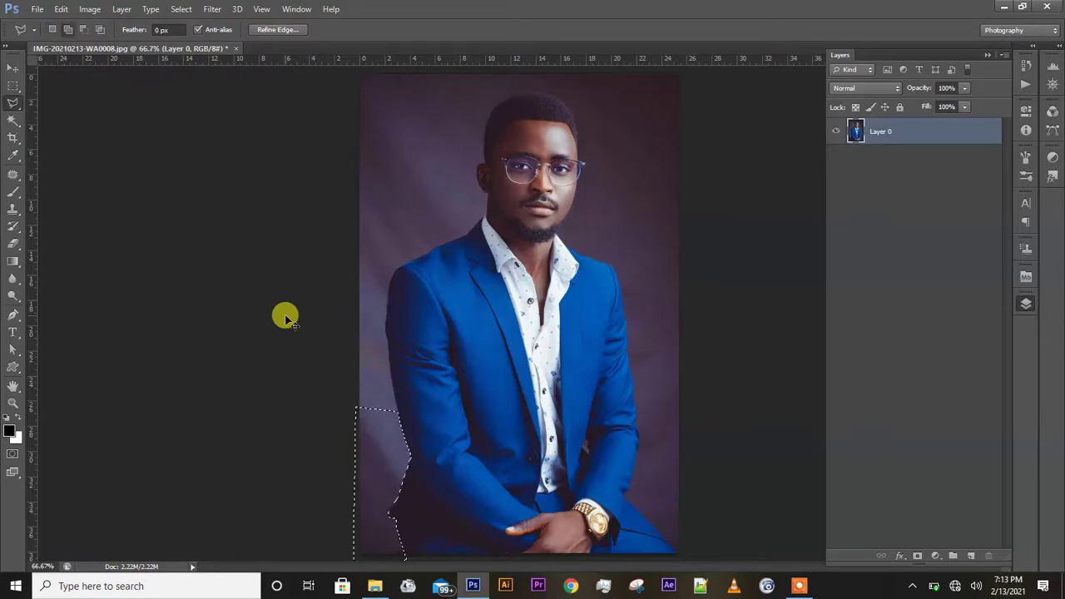
pyautogui.hotkey('ctrl', 'shift', 'i')
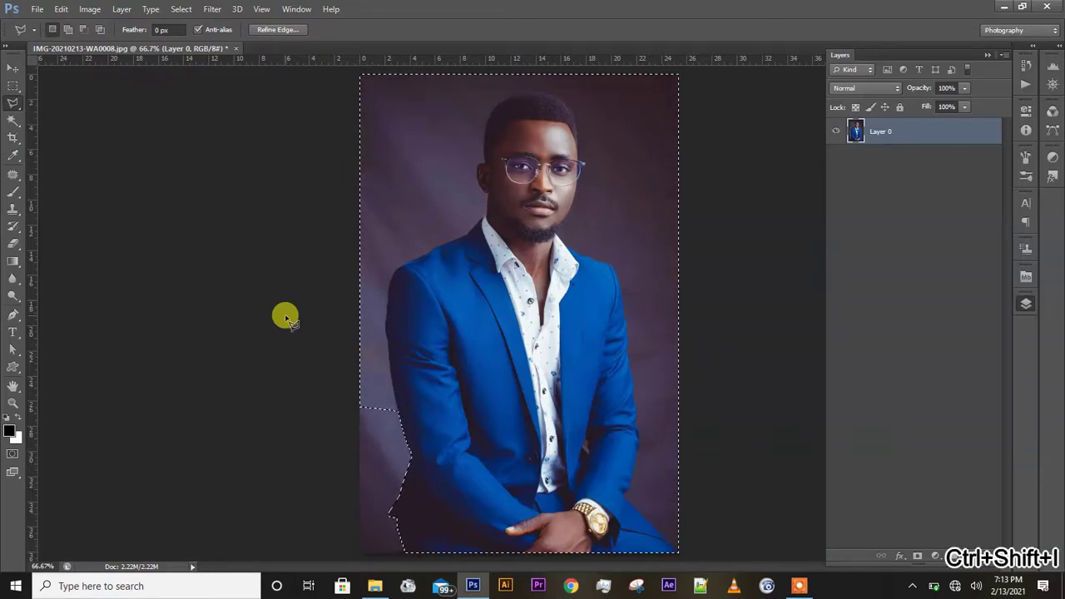
pyautogui.hotkey('ctrl', '-')
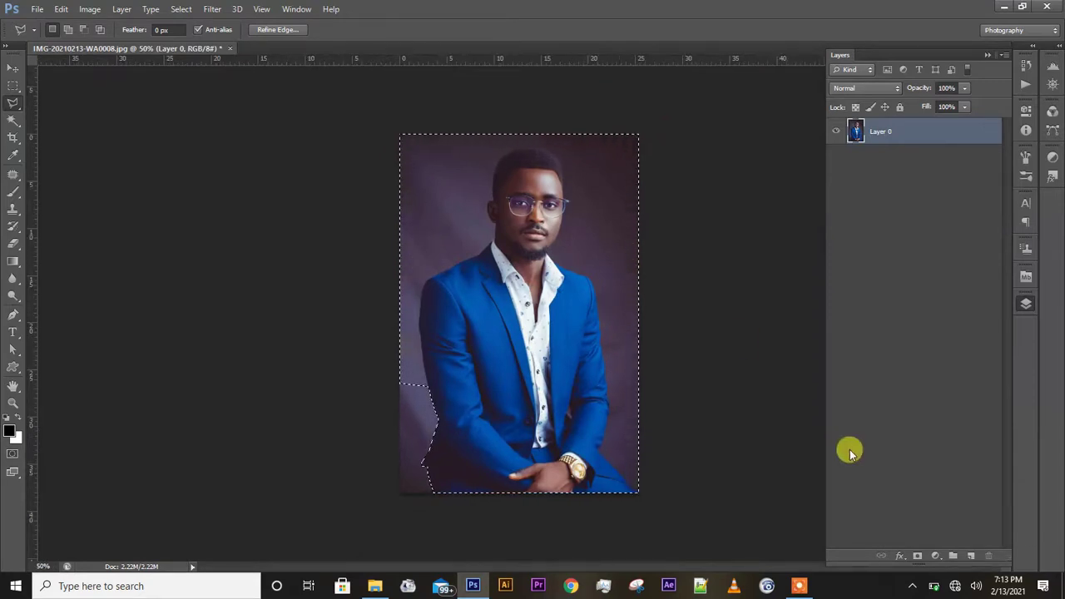
pyautogui.click(917, 555)
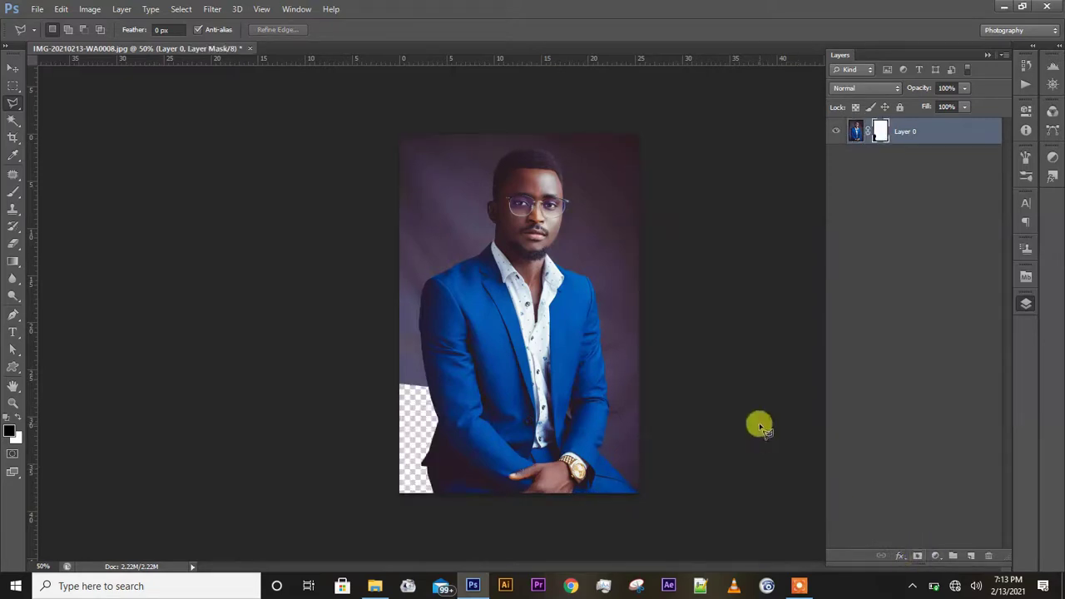
# Disable Layer 0's mask to compare the cut edge along the elbow and jacket hem with the original background
pyautogui.hotkey('ctrl', '+')
pyautogui.hotkey('ctrl', '+')
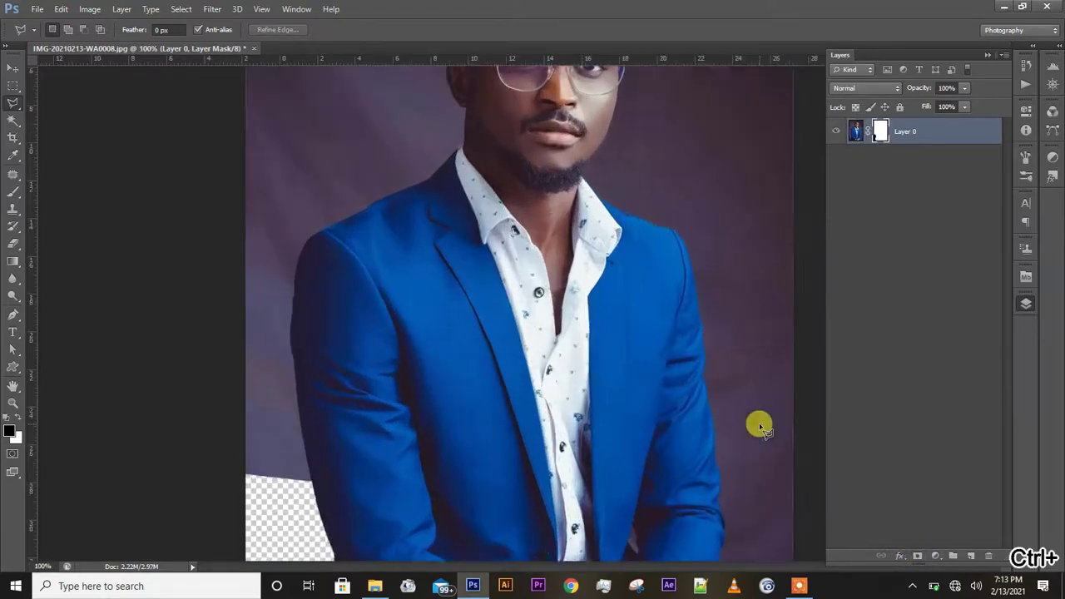
pyautogui.hotkey('ctrl', '+')
pyautogui.scroll(-6, 759, 423)
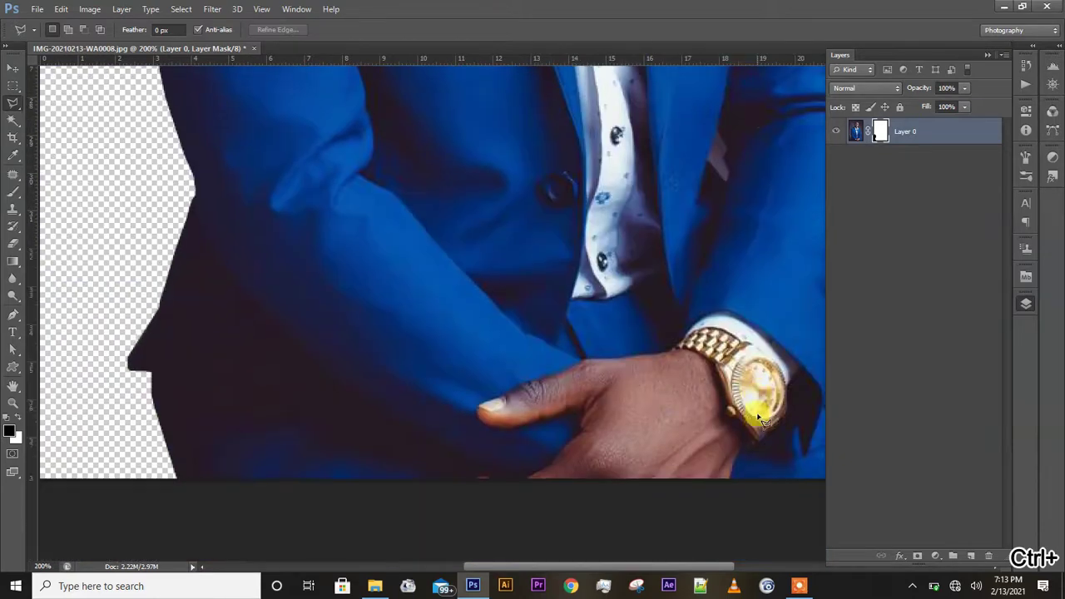
pyautogui.scroll(-1, 759, 423)
pyautogui.hscroll(-5, 758, 422)
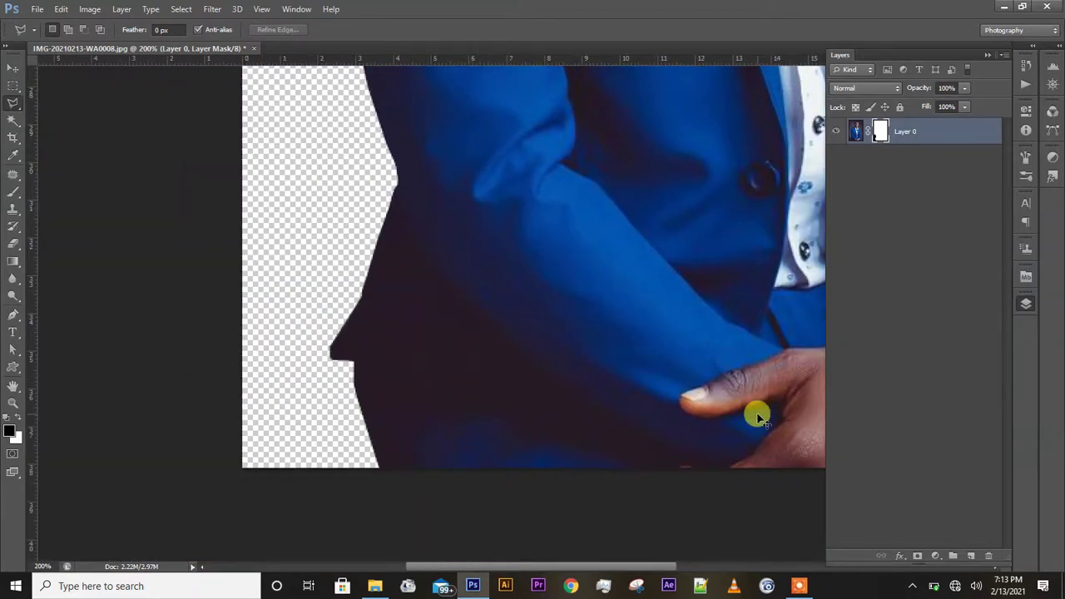
pyautogui.hotkey('ctrl', '+')
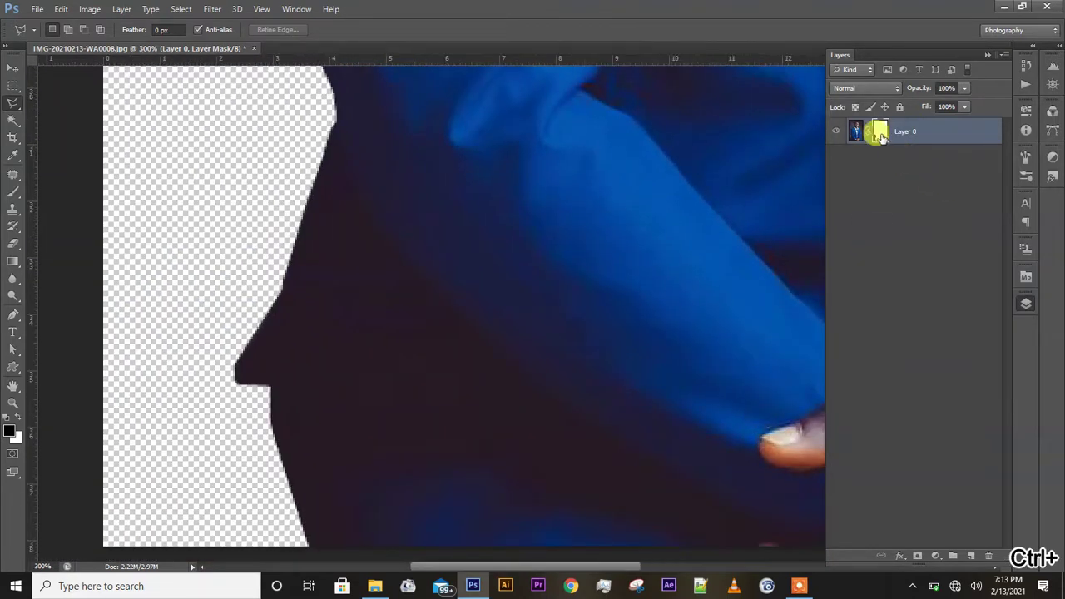
pyautogui.rightClick(880, 135)
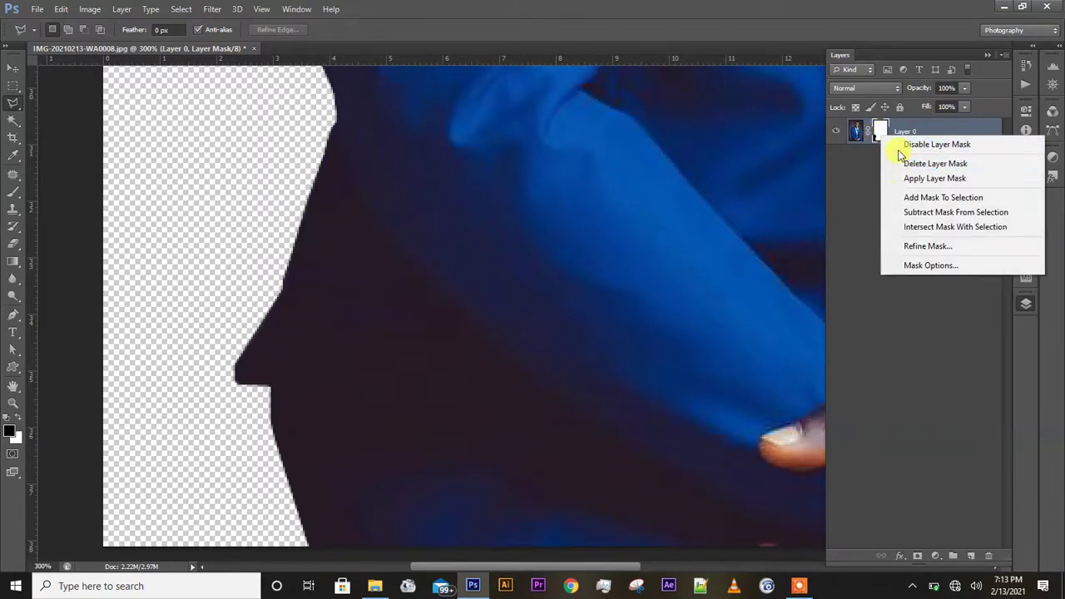
pyautogui.click(898, 148)
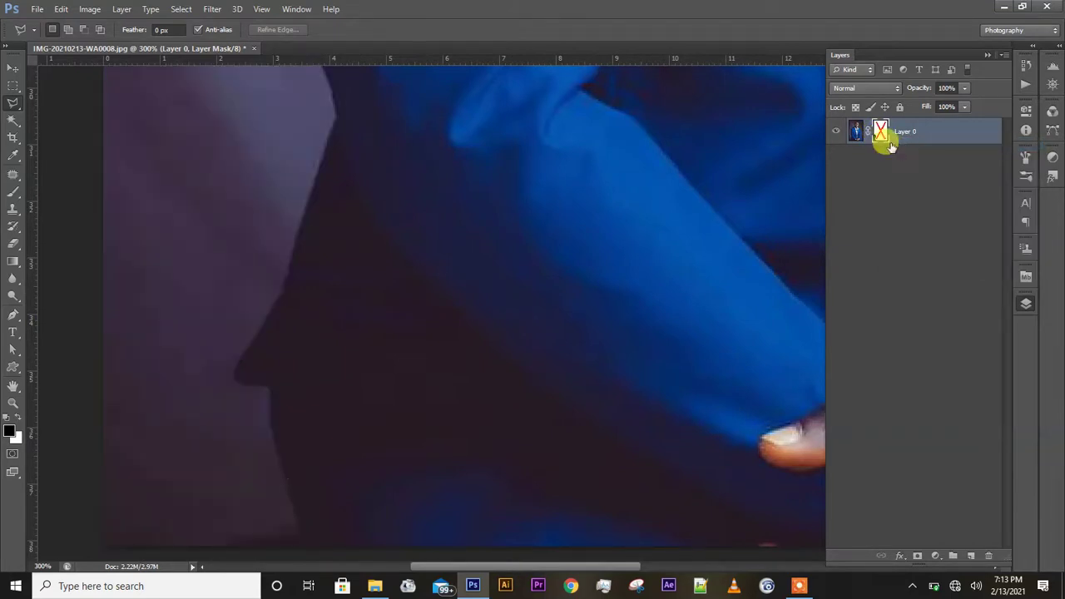
# Enable Layer 0's mask to compare the cutout with the original background, and disable the mask again
pyautogui.rightClick(880, 135)
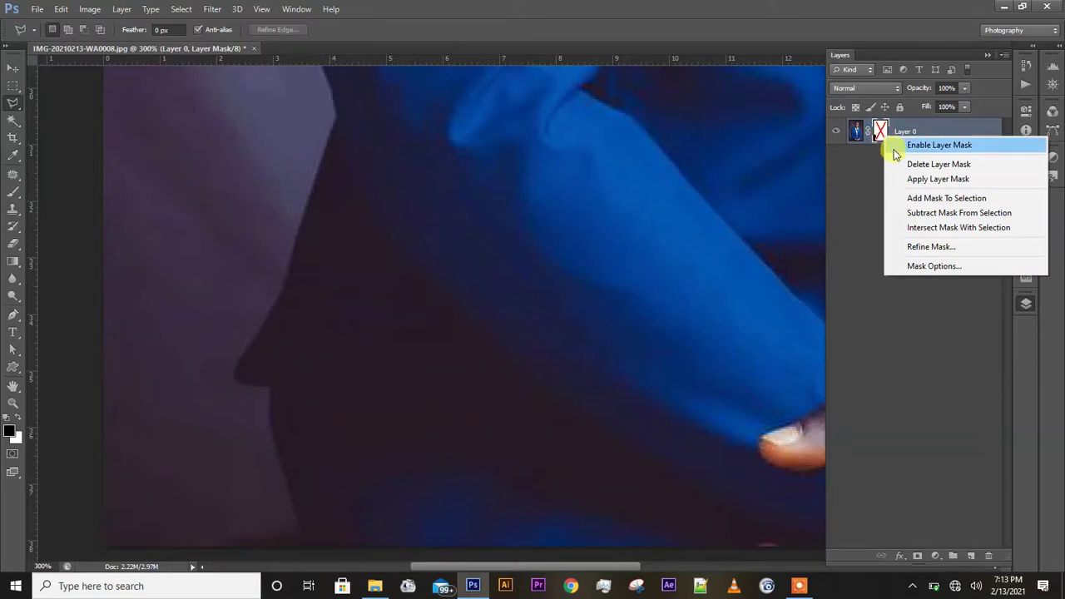
pyautogui.click(899, 150)
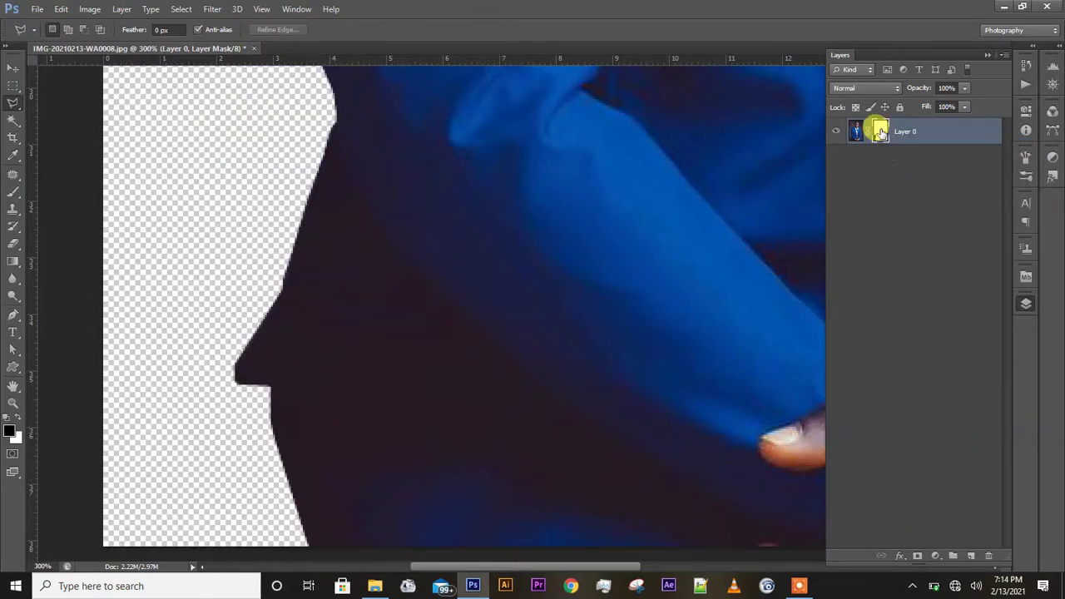
pyautogui.rightClick(880, 133)
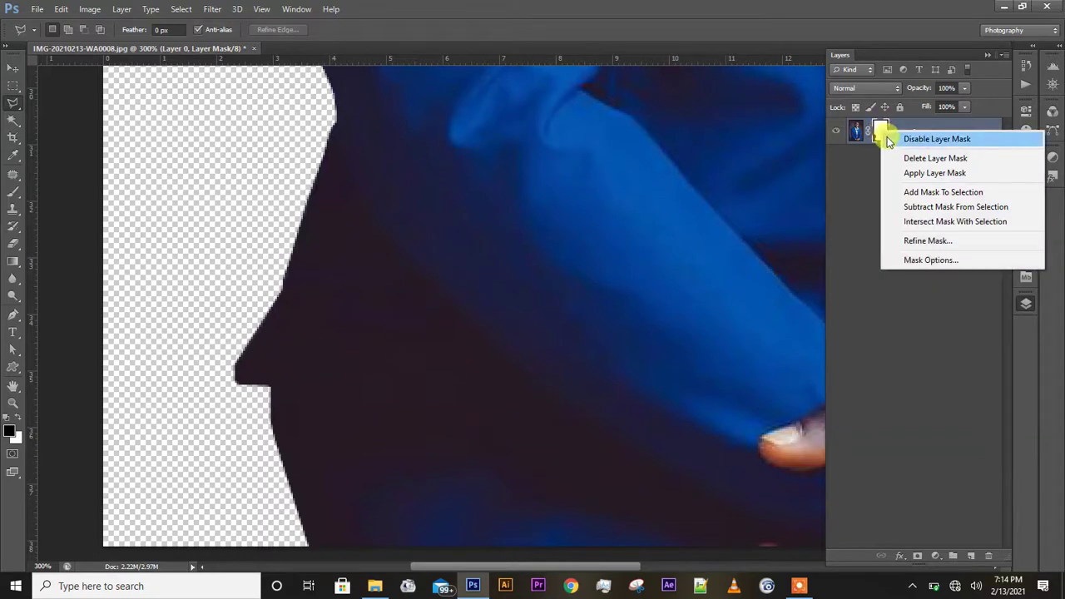
pyautogui.click(887, 136)
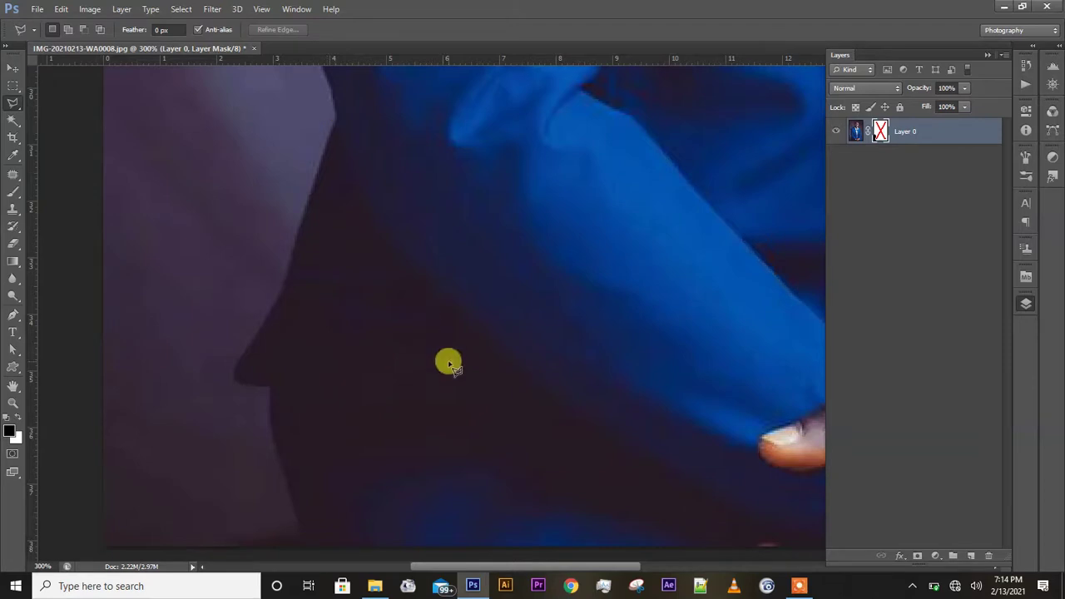
# Delete the layer mask from Layer 0 and fit the whole portrait in view
pyautogui.rightClick(880, 132)
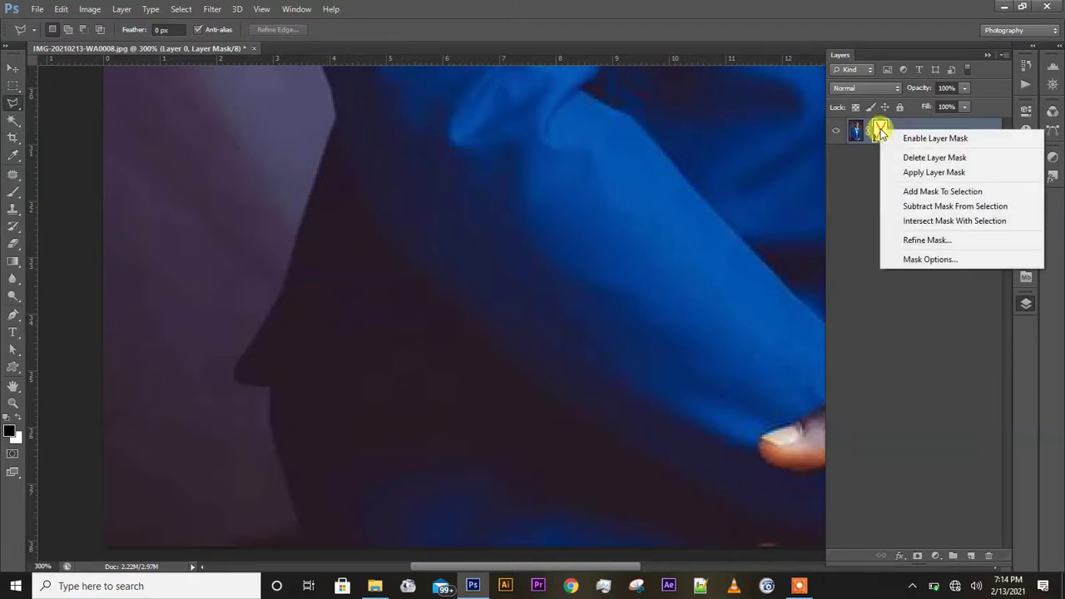
pyautogui.click(890, 158)
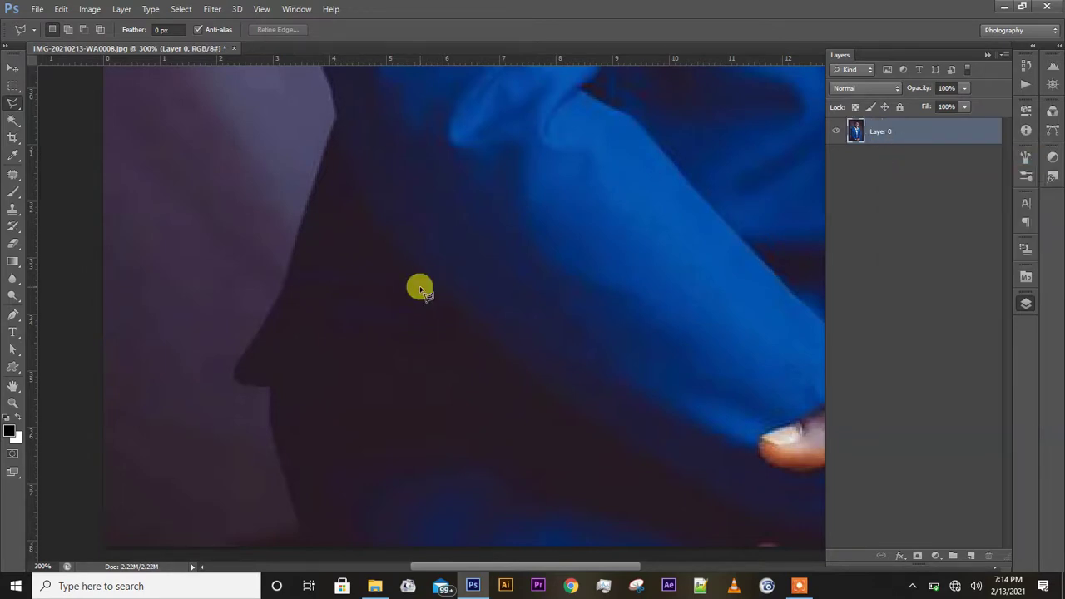
pyautogui.hotkey('ctrl', '0')
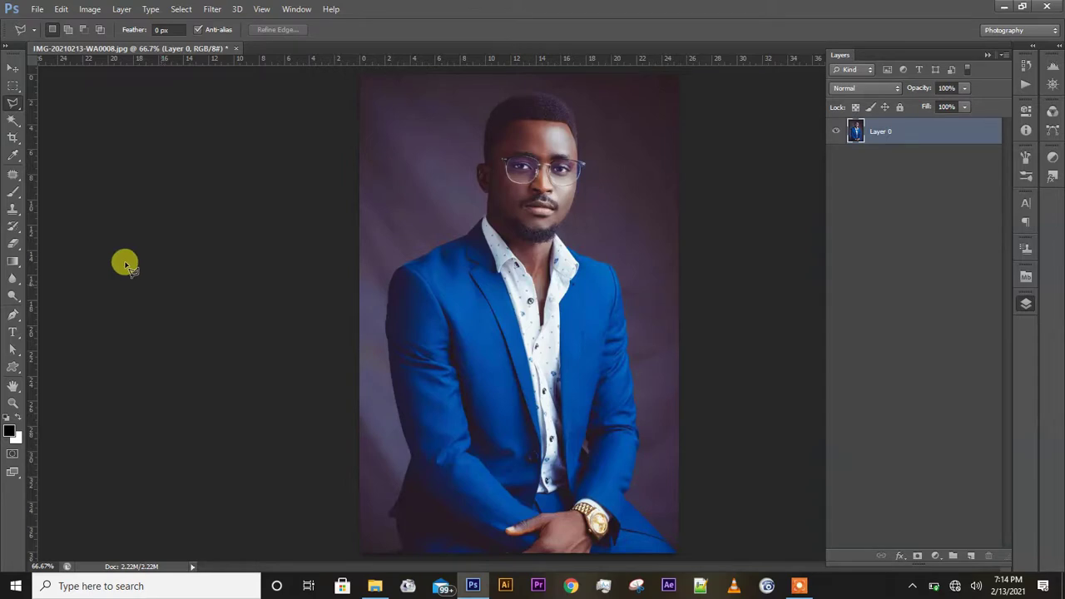
# Trace the jacket's outer edge with the Magnetic Lasso from the photo's lower edge around the hem and up to the elbow
pyautogui.rightClick(13, 106)
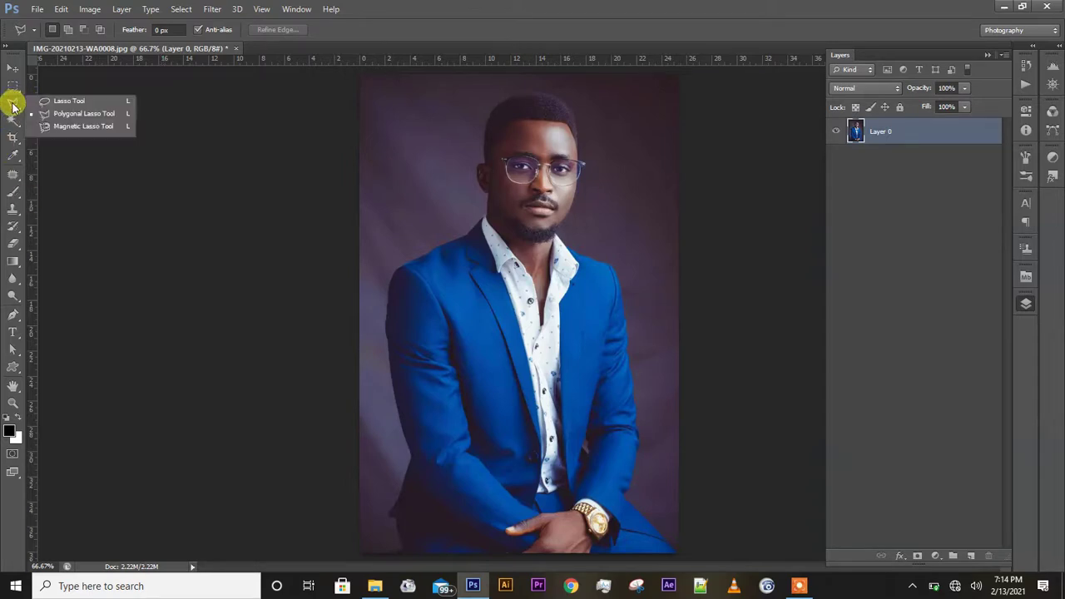
pyautogui.click(69, 126)
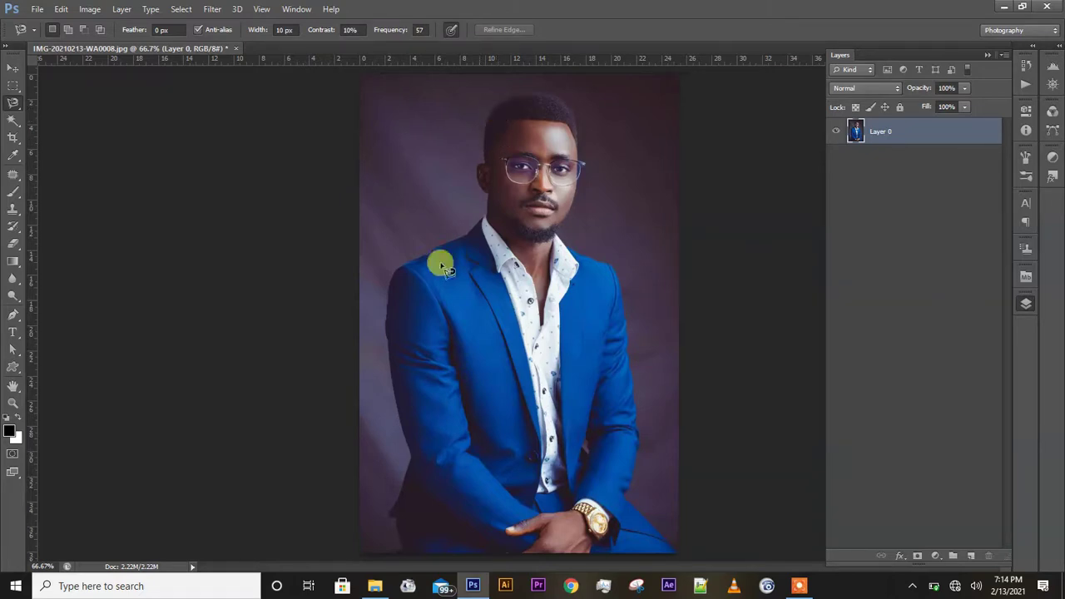
pyautogui.click(403, 542)
pyautogui.scroll(4, 394, 521)
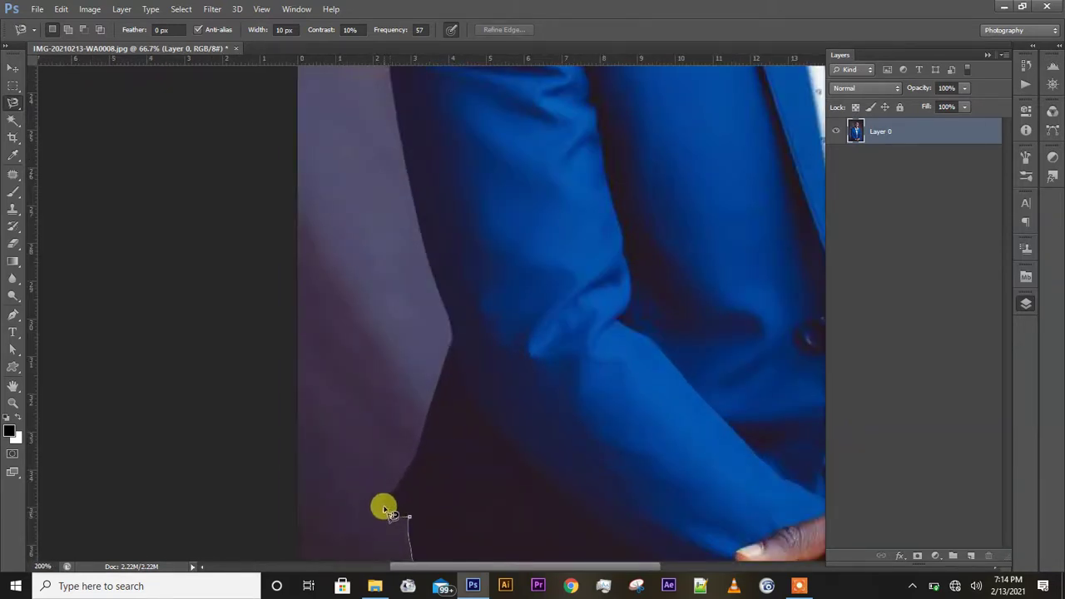
pyautogui.click(385, 503)
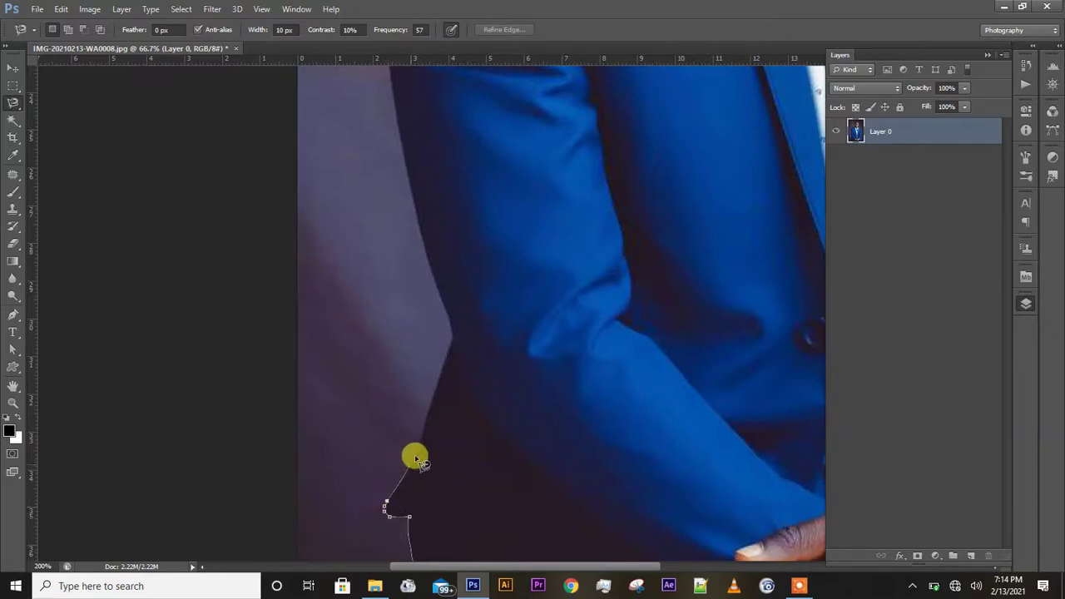
pyautogui.click(415, 456)
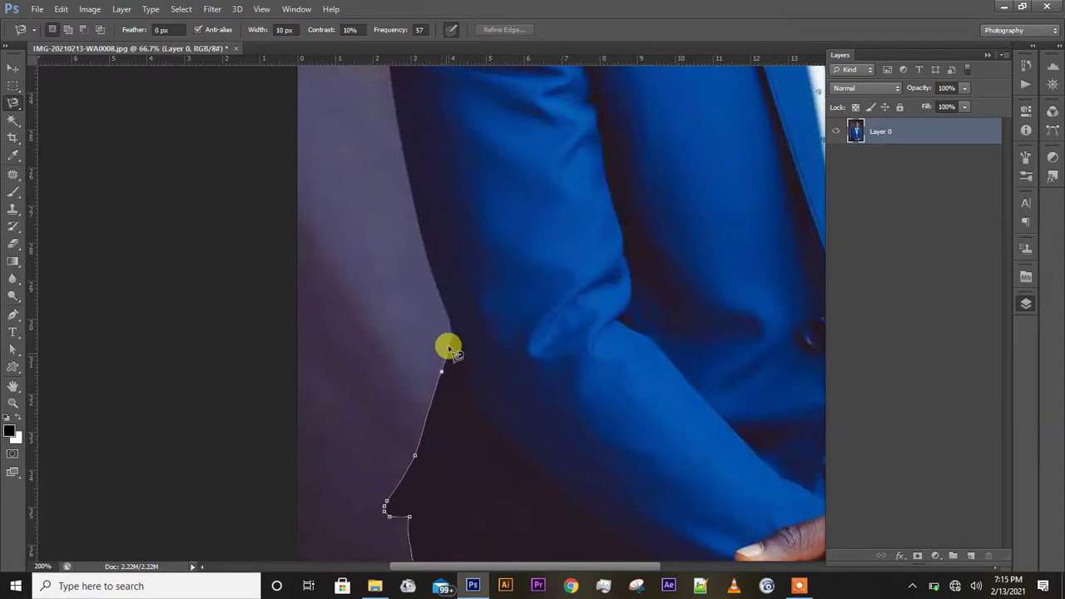
pyautogui.click(453, 335)
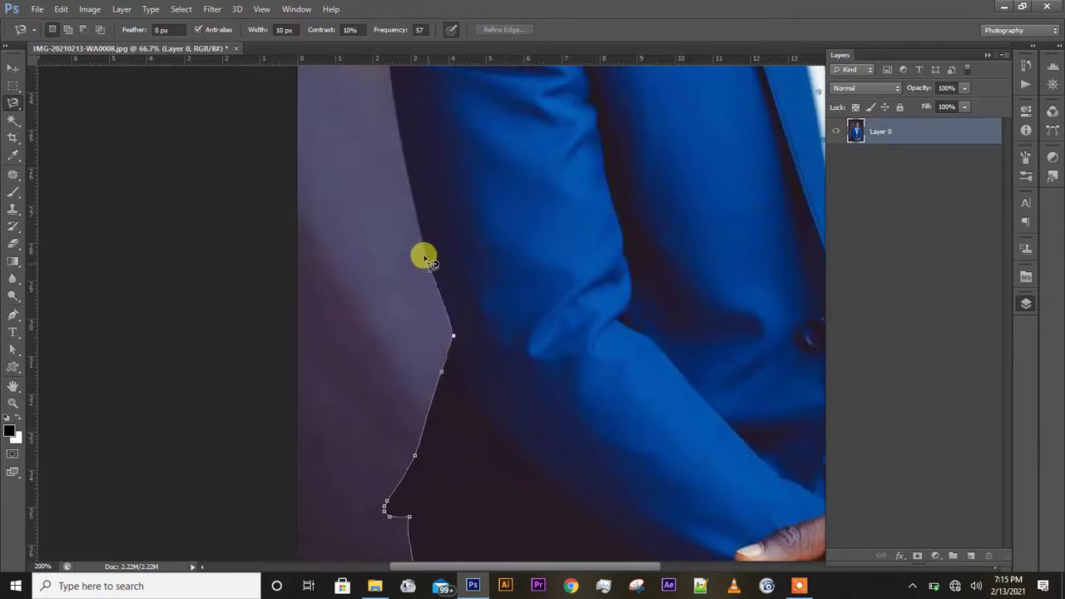
# Continue the magnetic trace up the sleeve and over the shoulder to the neck, and close it around the adjoining background at its starting point
pyautogui.click(395, 109)
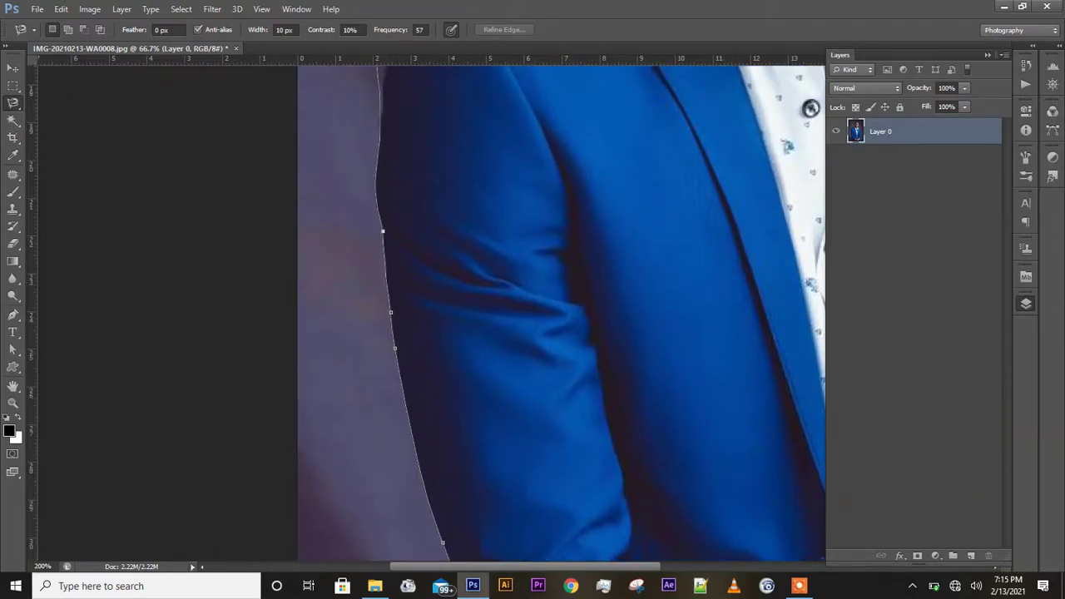
pyautogui.click(387, 214)
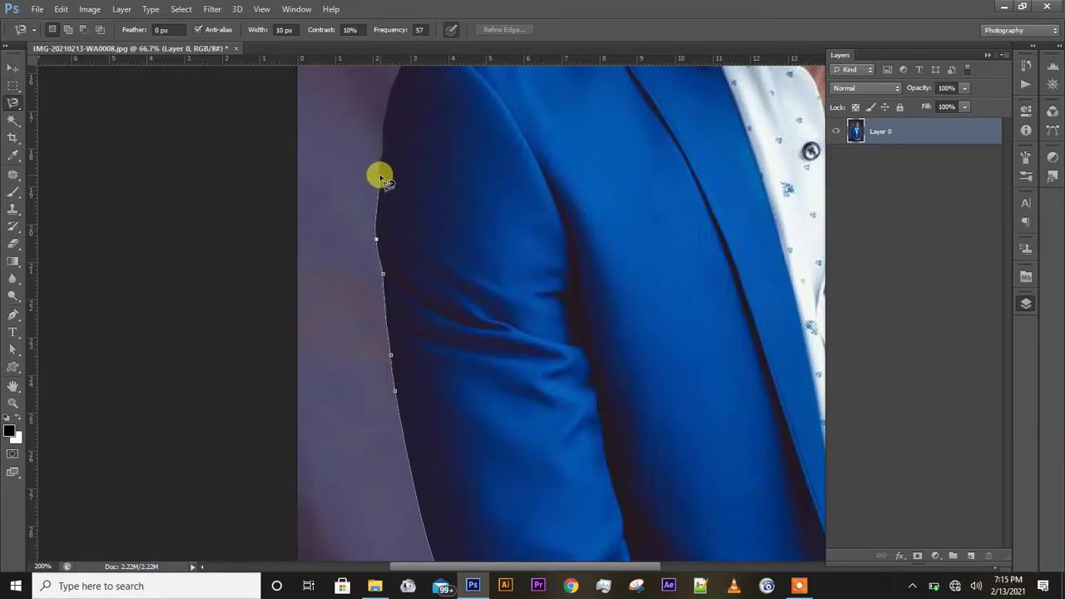
pyautogui.click(381, 174)
pyautogui.click(380, 164)
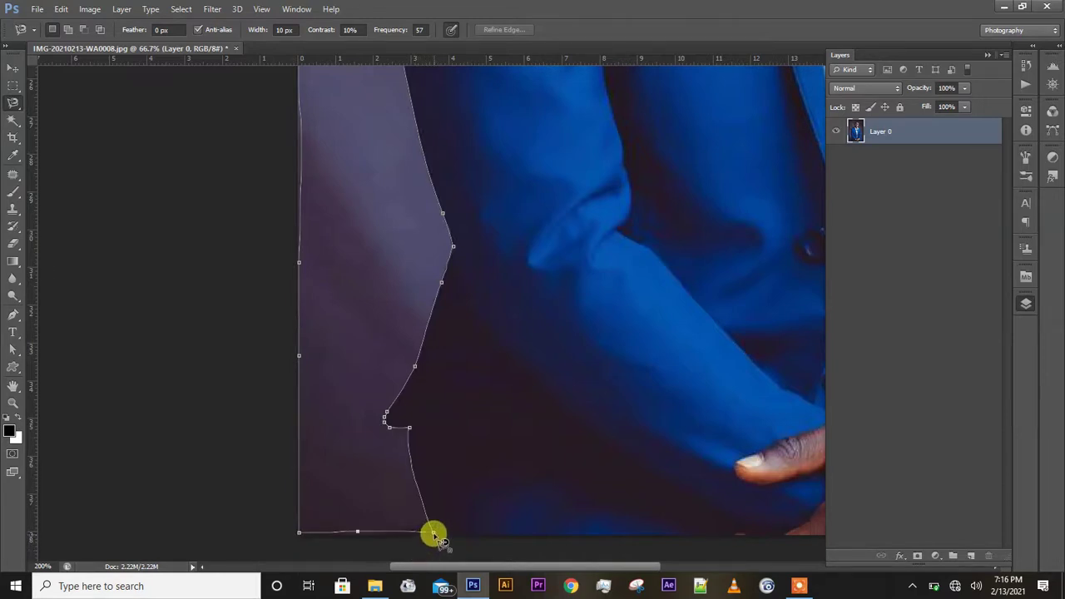
pyautogui.click(433, 533)
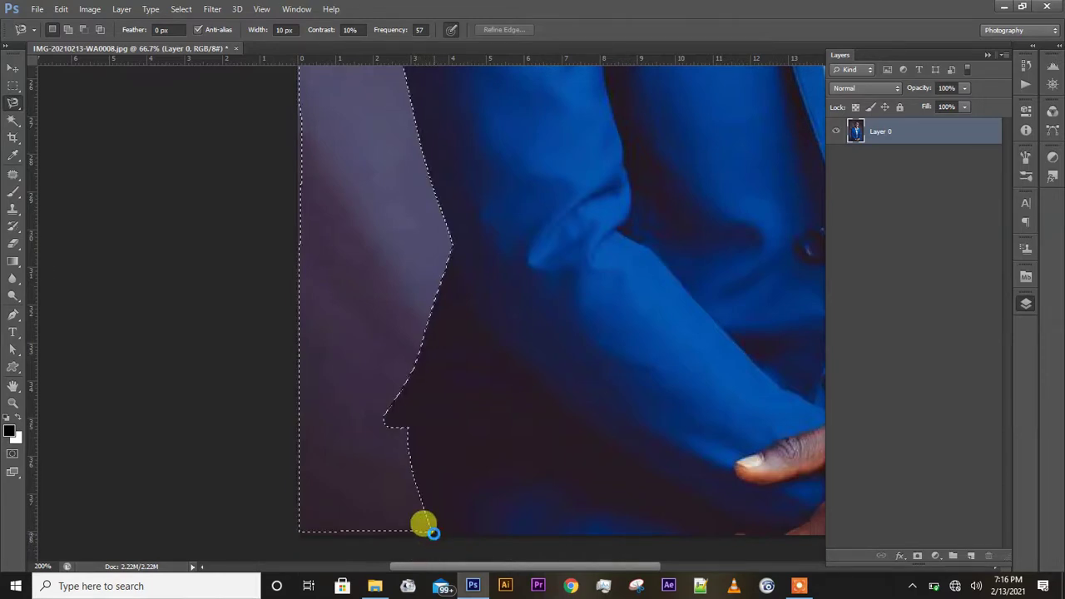
# Invert the magnetic selection and add a layer mask to Layer 0 that hides the outlined background beside the sleeve and shoulder
pyautogui.scroll(-5, 423, 524)
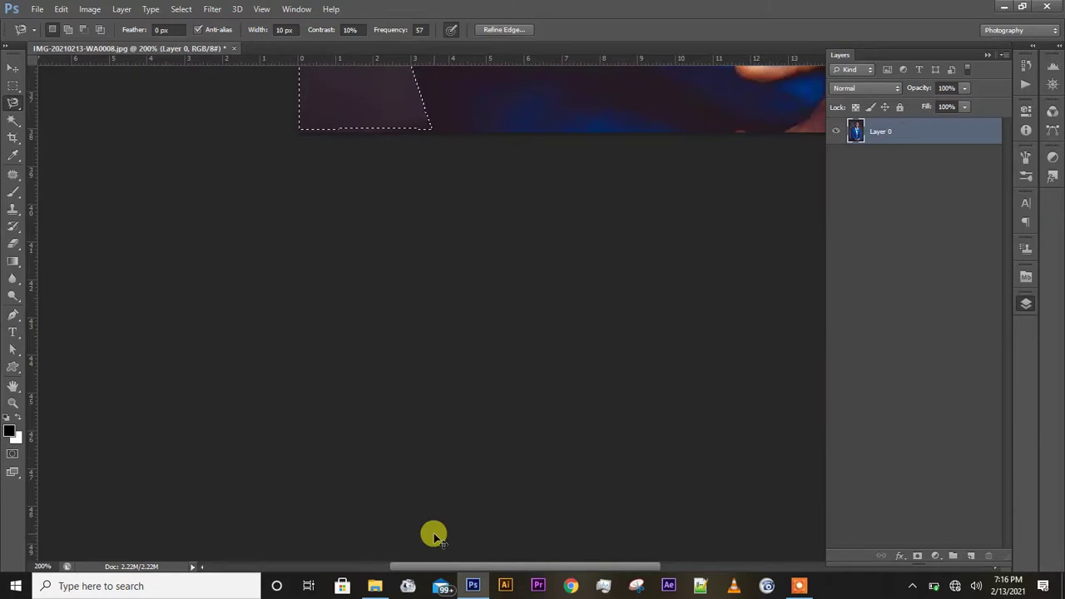
pyautogui.hotkey('ctrl', '0')
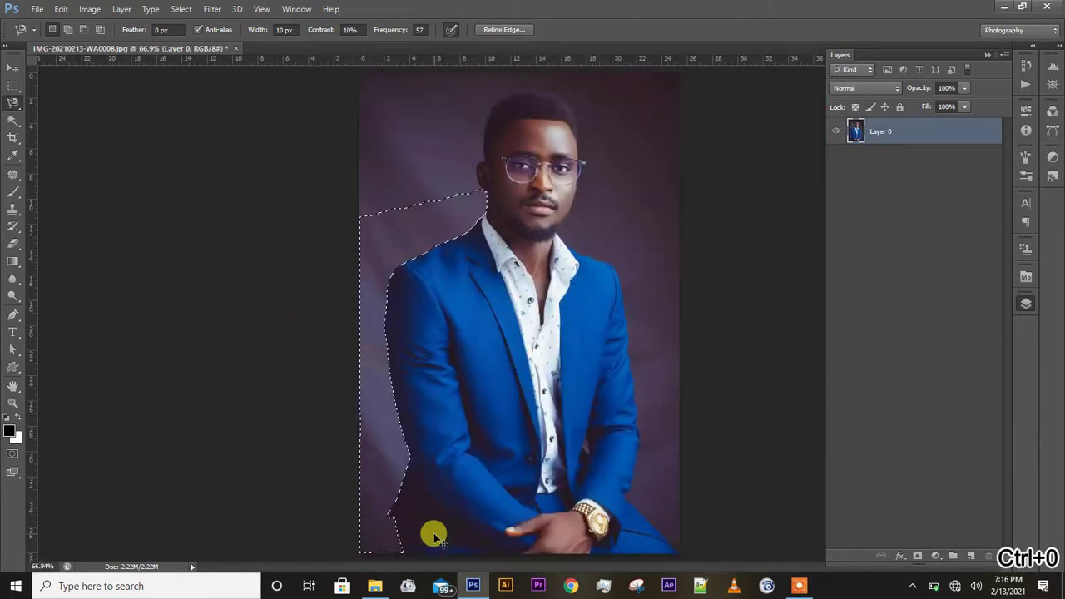
pyautogui.hotkey('ctrl', '-')
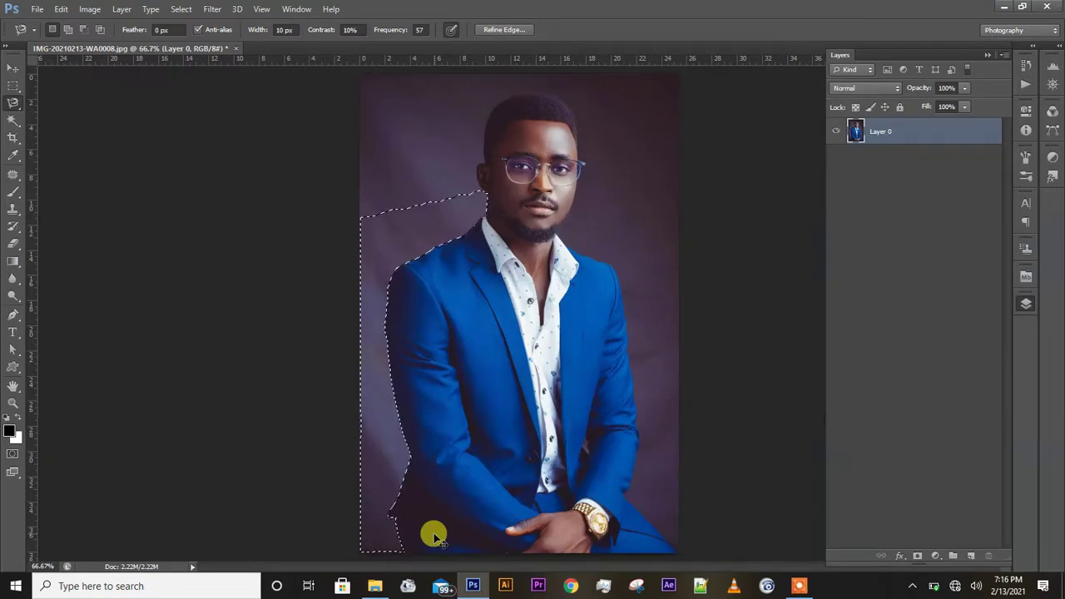
pyautogui.hotkey('ctrl', '0')
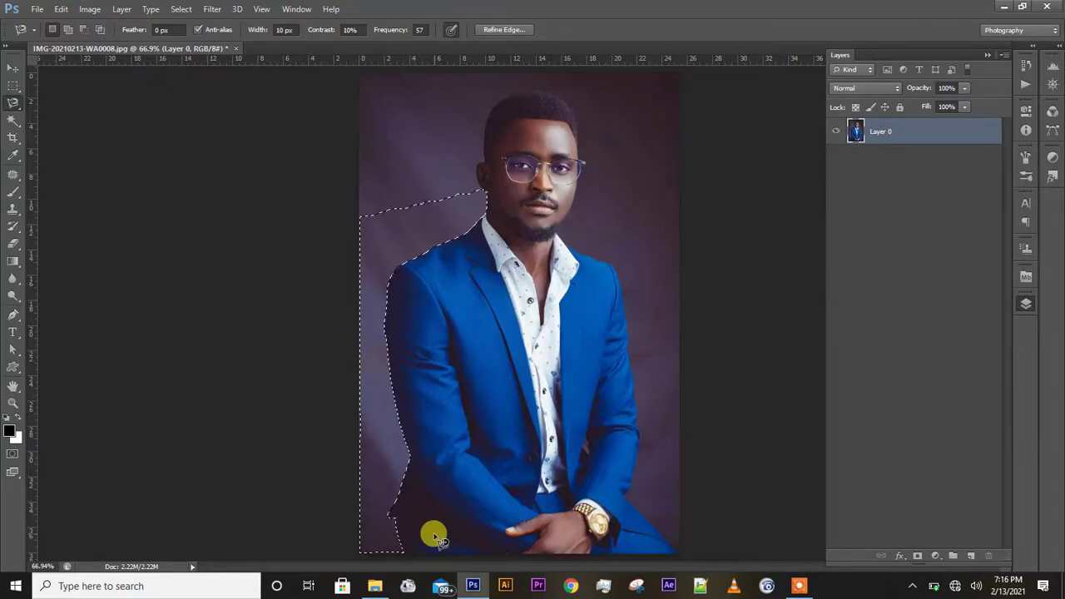
pyautogui.hotkey('ctrl', '0')
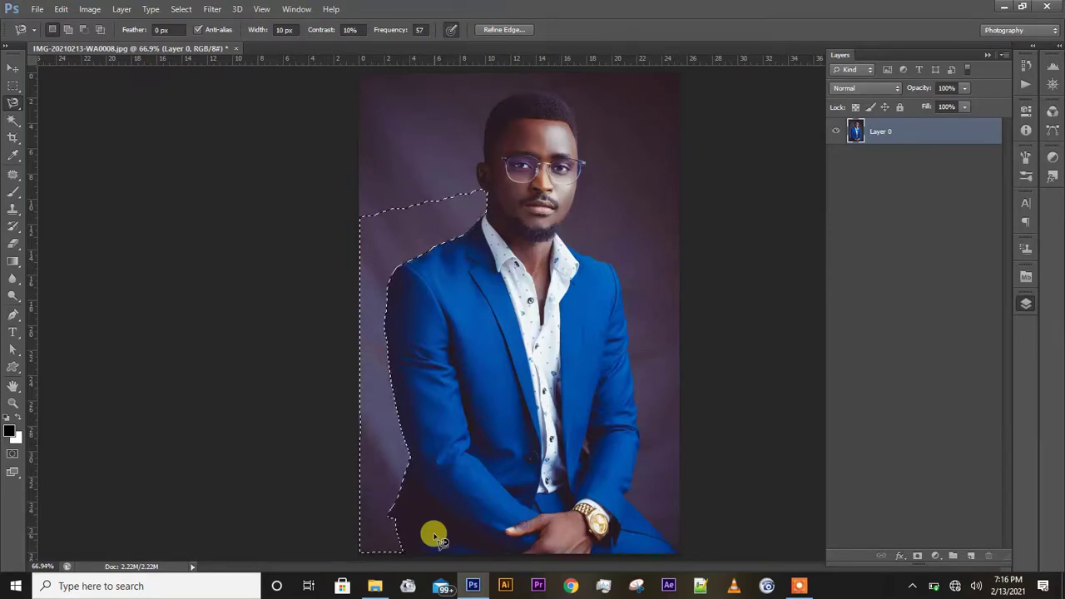
pyautogui.hotkey('ctrl', 'shift', 'i')
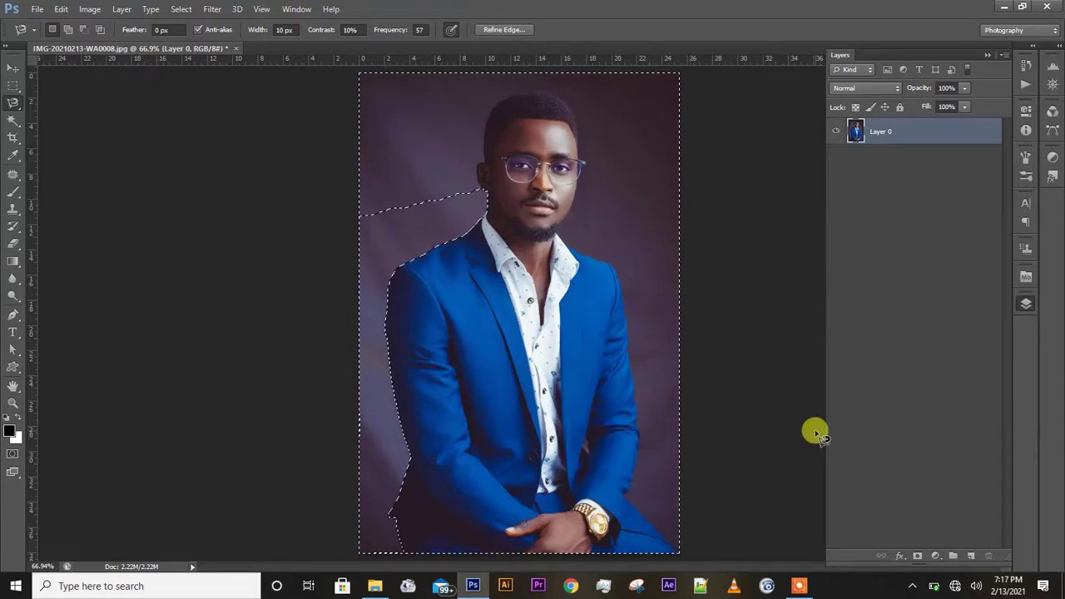
pyautogui.click(916, 555)
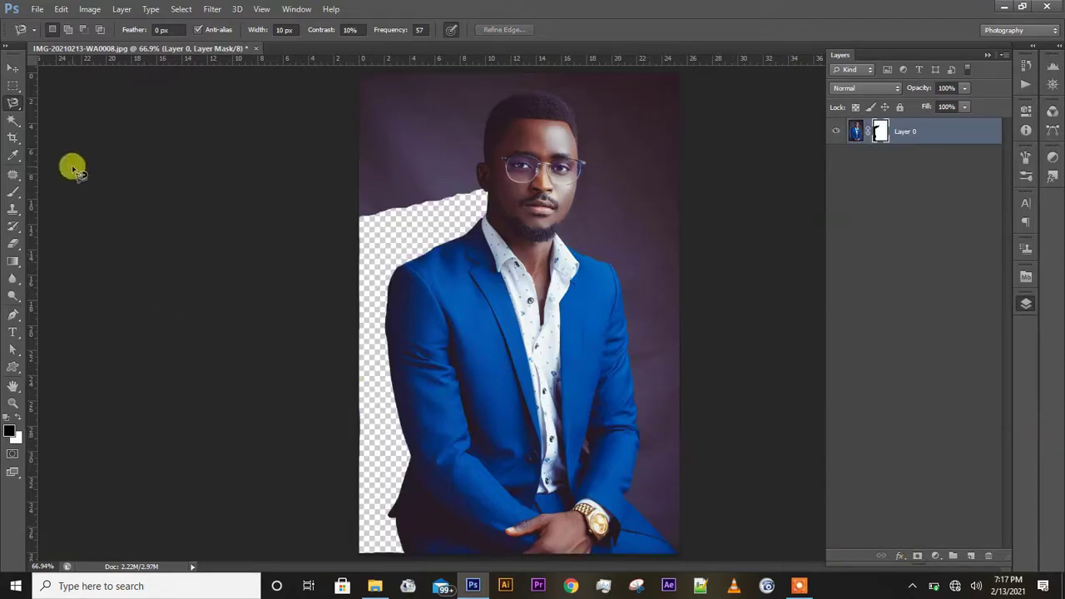
pyautogui.click(13, 68)
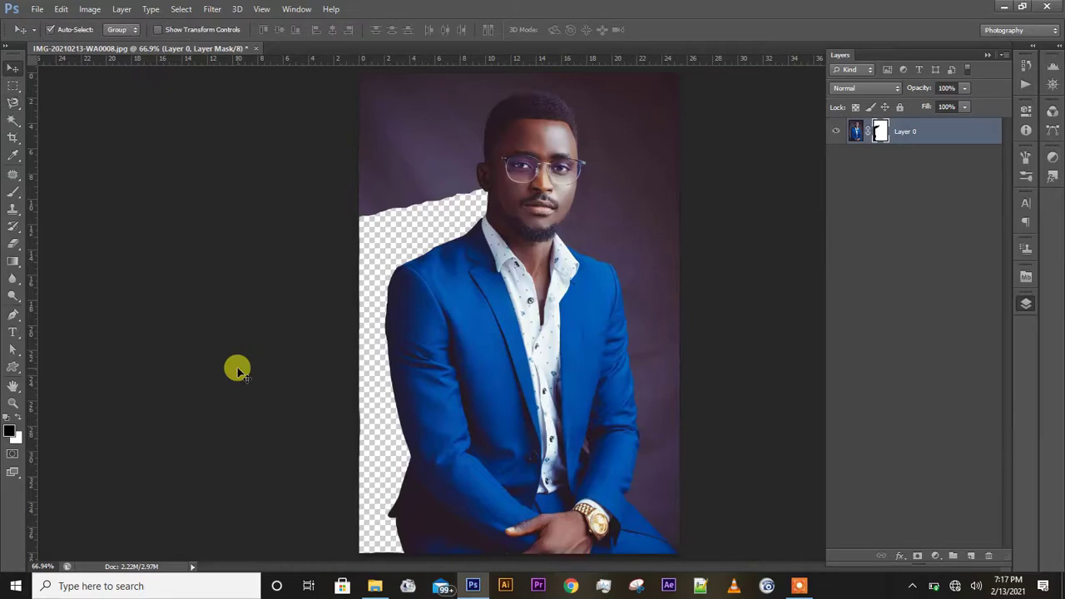
# Examine the masked cut edge up close along the neck, shoulder, sleeve, elbow and hem, and review the whole portrait
pyautogui.hotkey('ctrl', '+')
pyautogui.hotkey('ctrl', '+')
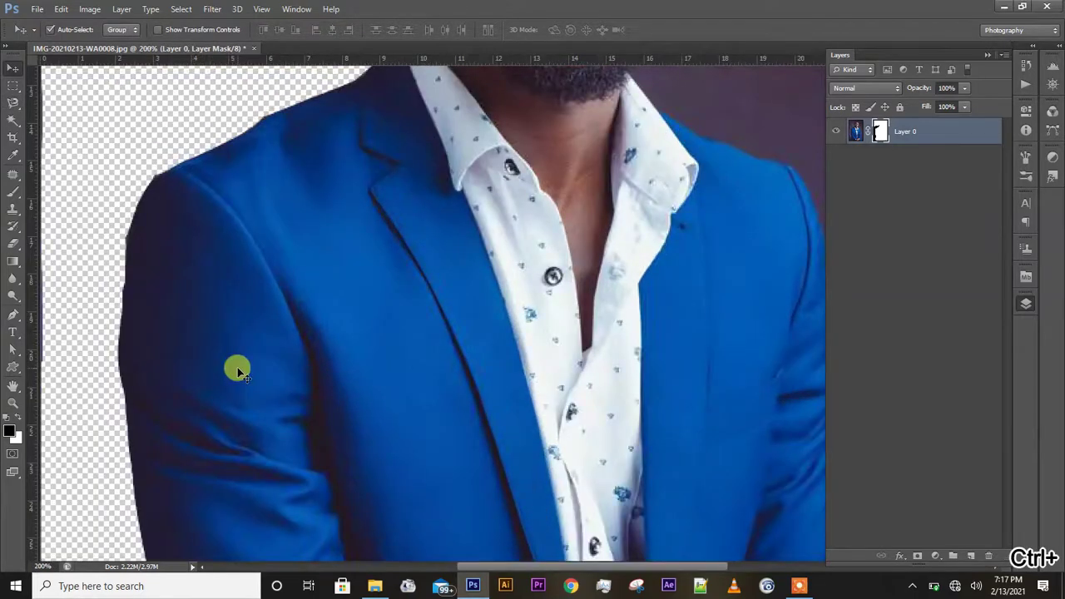
pyautogui.hscroll(-8, 237, 367)
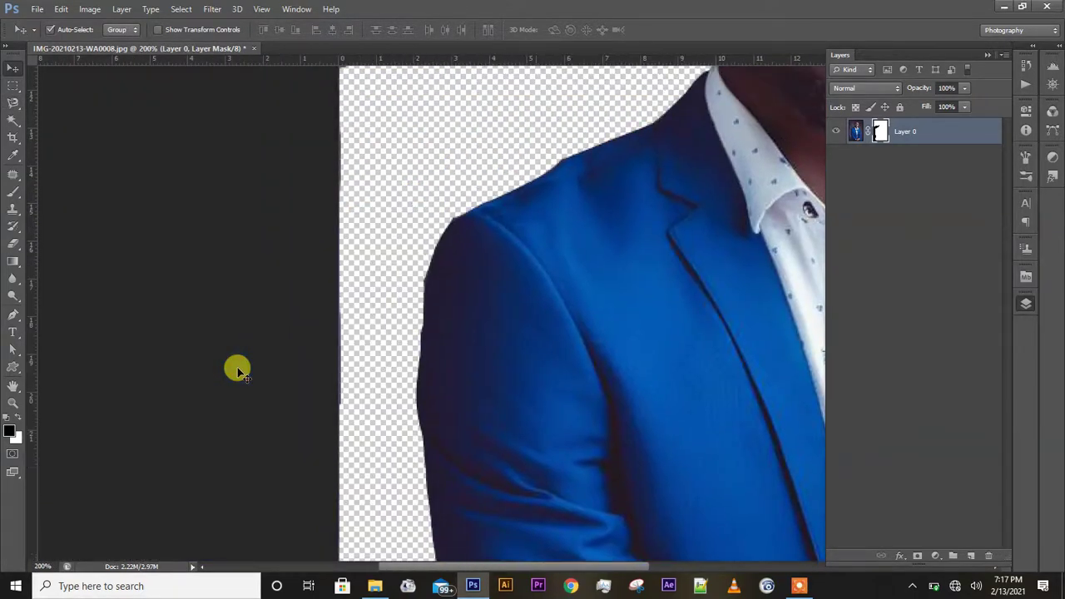
pyautogui.scroll(3, 237, 367)
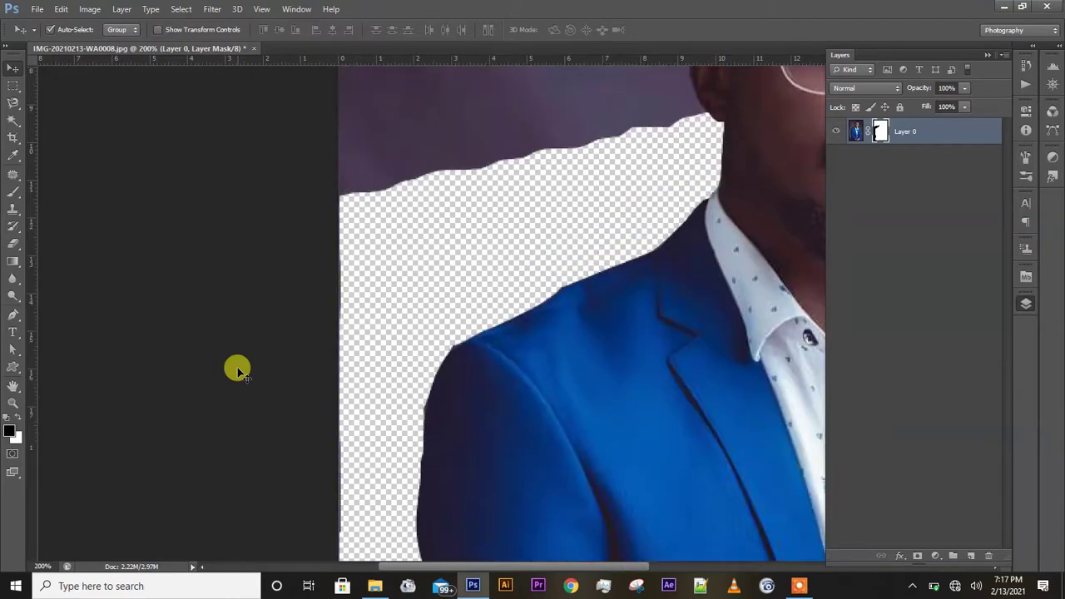
pyautogui.scroll(-10, 237, 369)
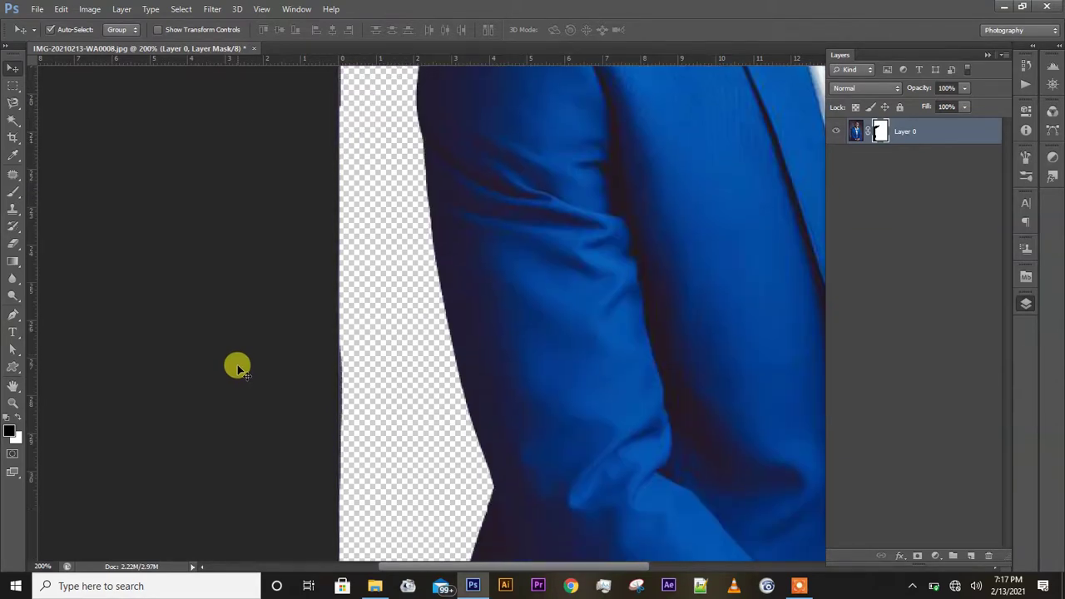
pyautogui.scroll(-8, 237, 367)
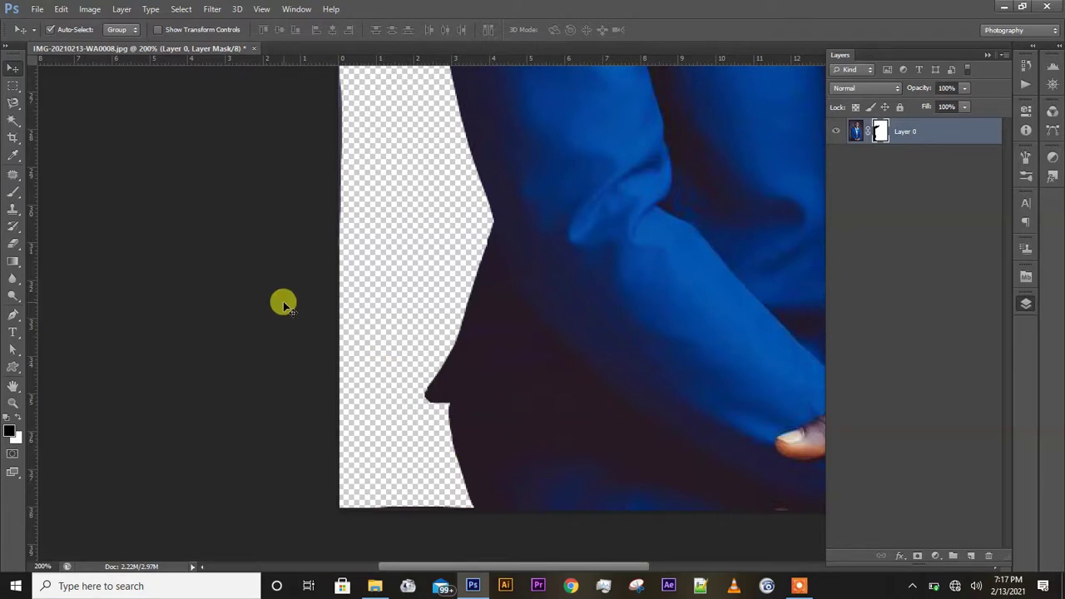
pyautogui.scroll(10, 283, 301)
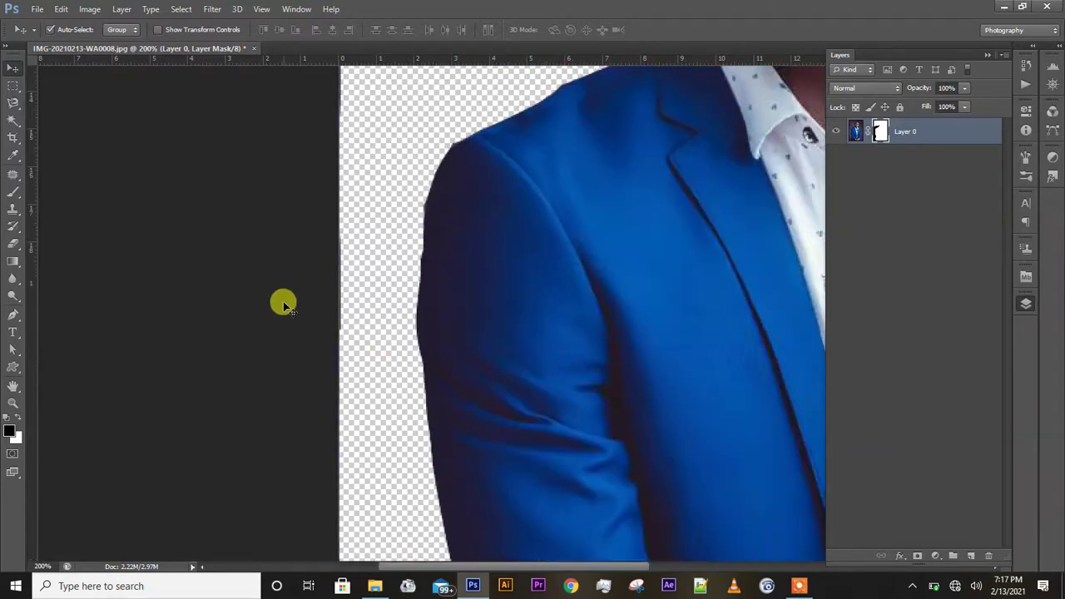
pyautogui.scroll(-5, 283, 301)
pyautogui.hotkey('ctrl', '+')
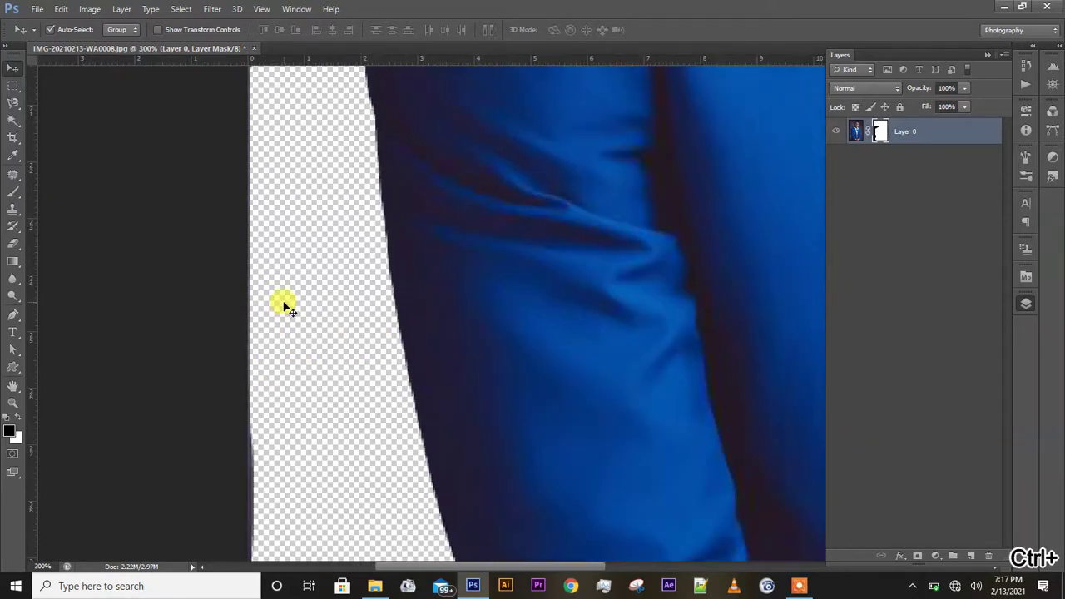
pyautogui.scroll(4, 283, 306)
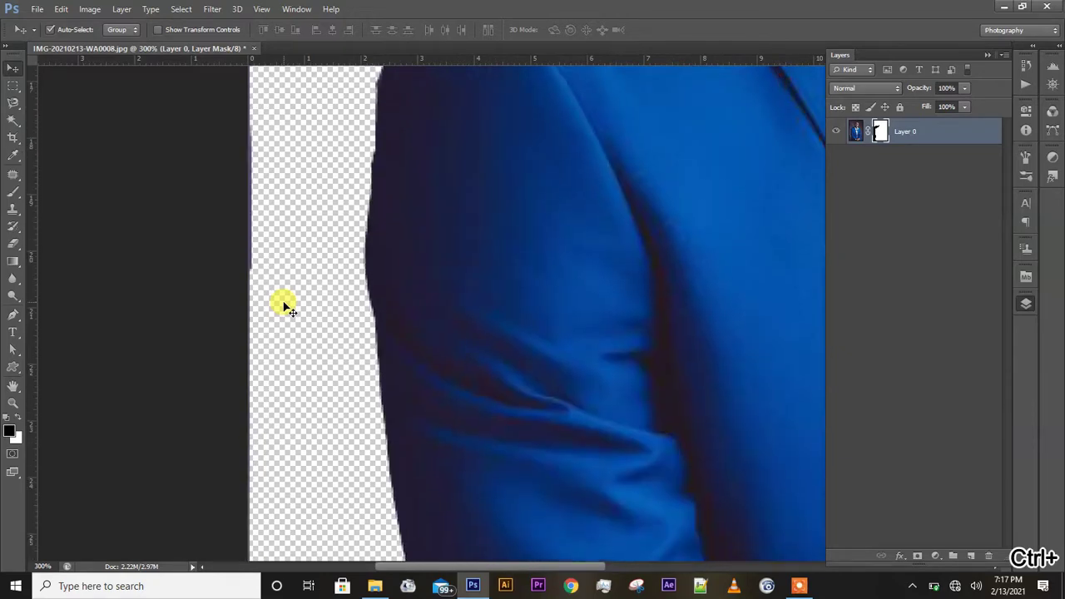
pyautogui.scroll(1, 284, 306)
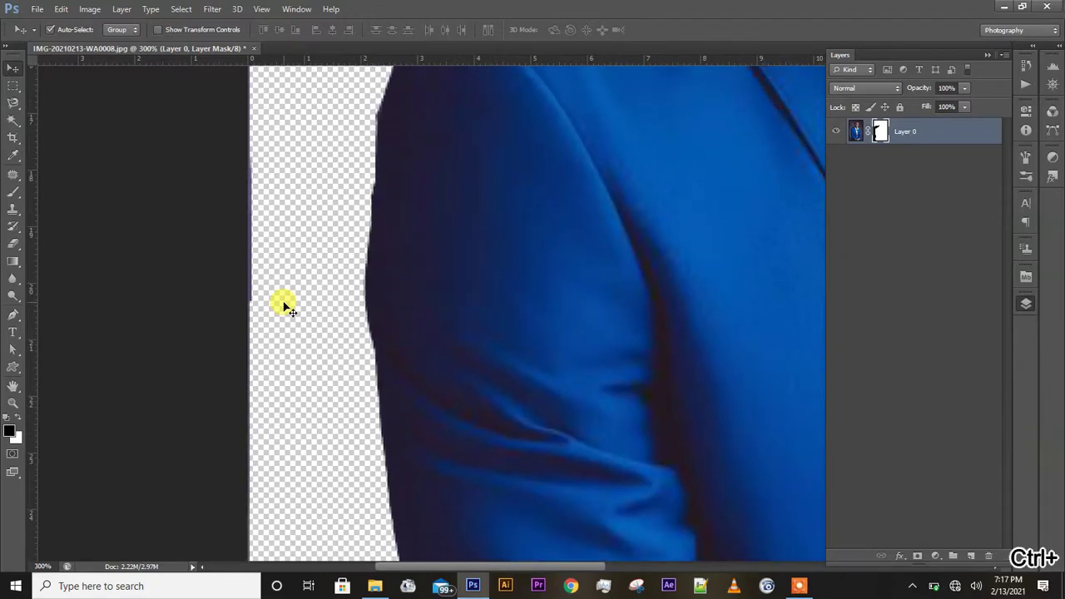
pyautogui.hotkey('ctrl', '-')
pyautogui.hotkey('ctrl', '0')
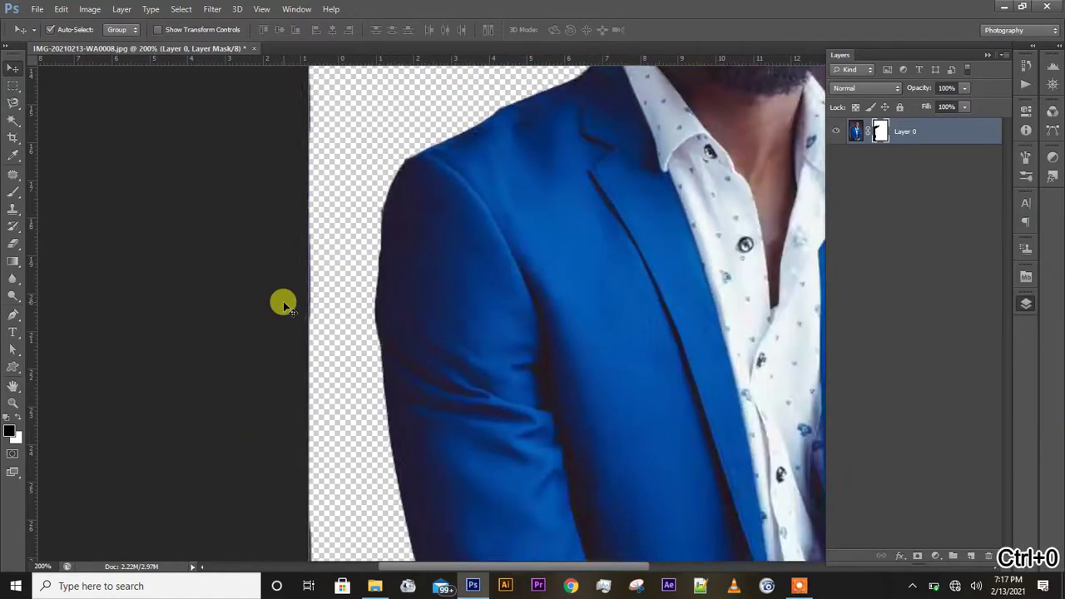
pyautogui.hotkey('ctrl', '-')
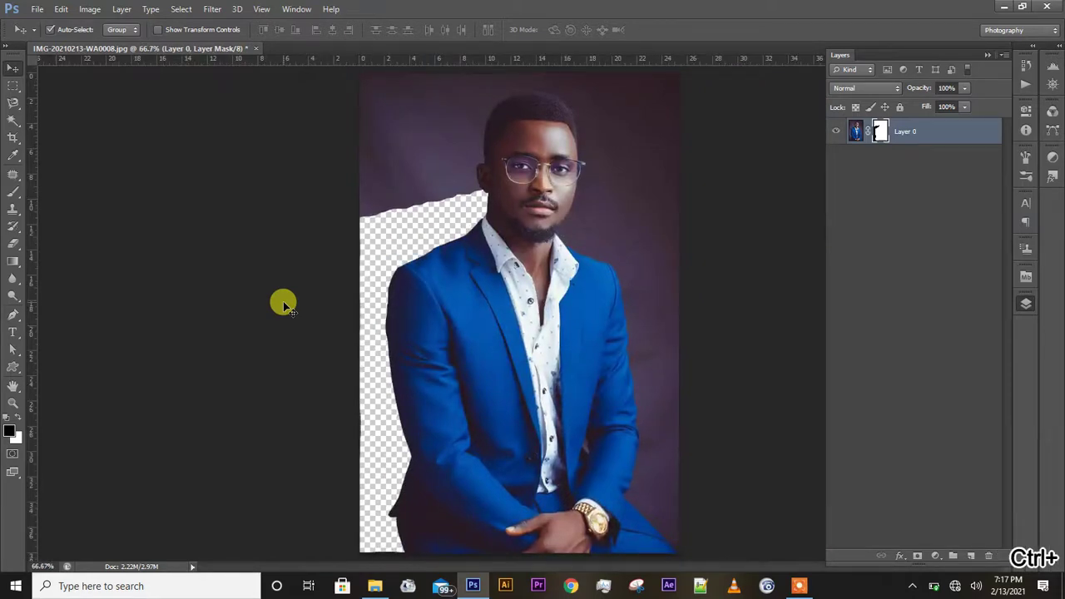
pyautogui.hotkey('ctrl', '-')
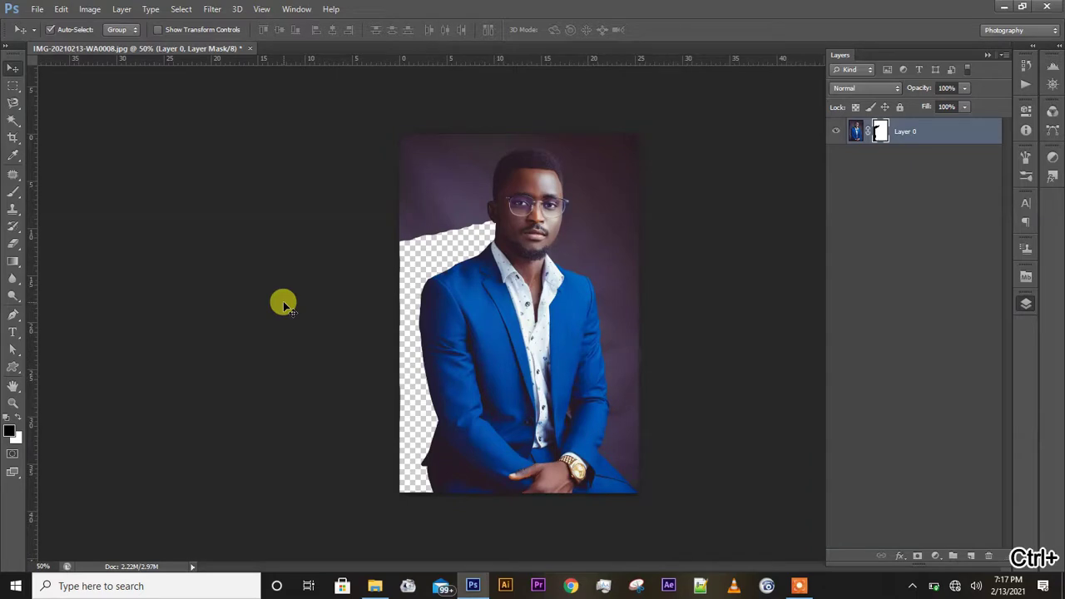
pyautogui.hotkey('ctrl', '+')
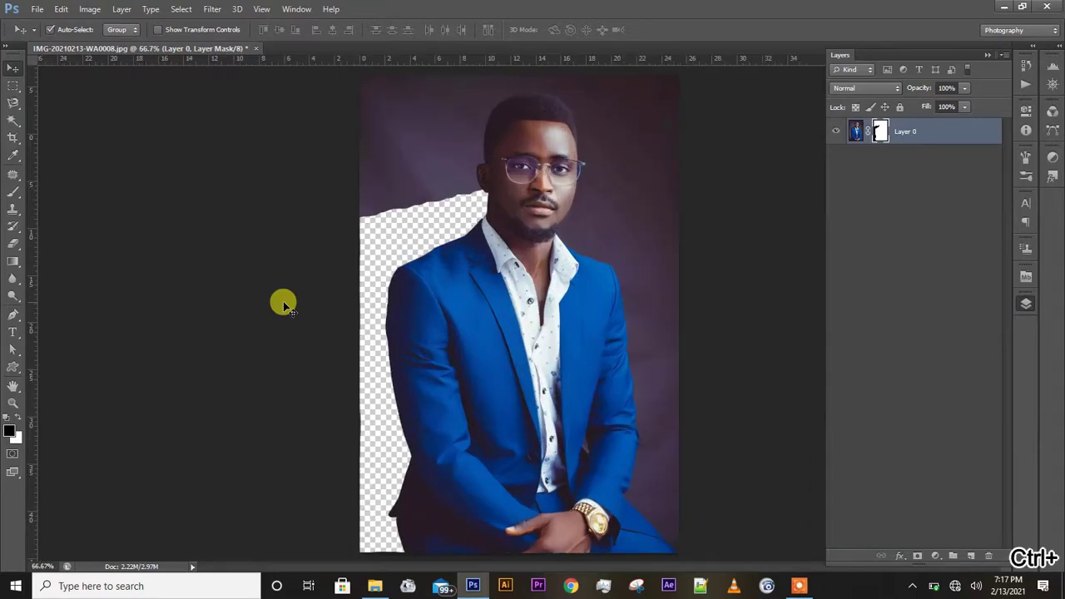